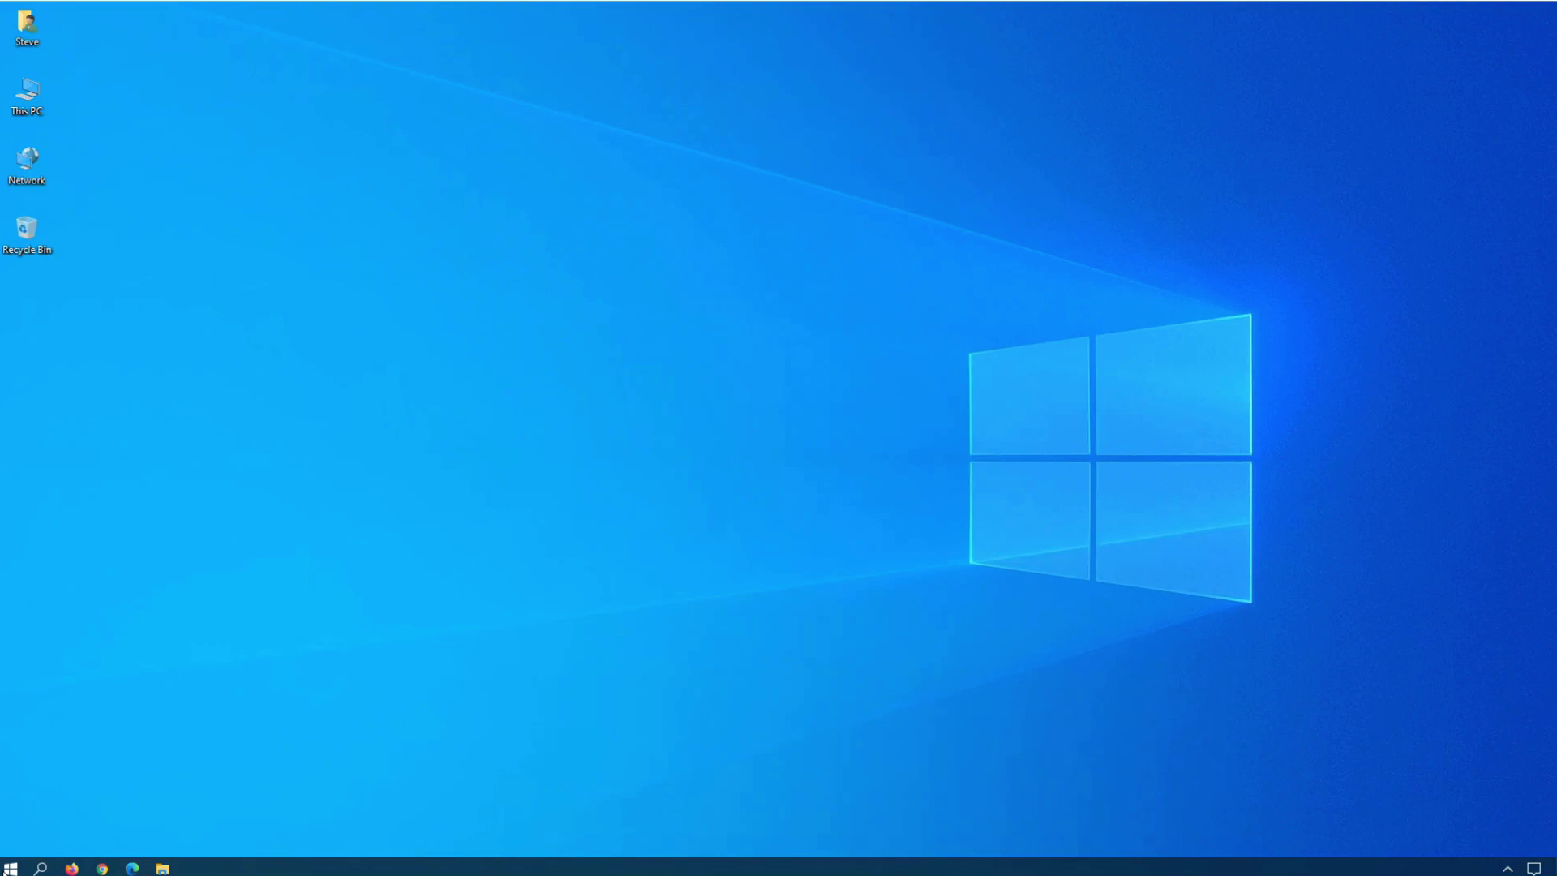
Launch CCleaner, run a Custom Clean that removes 80.8 MB, and open Options > Cookies.
left_click(7, 869)
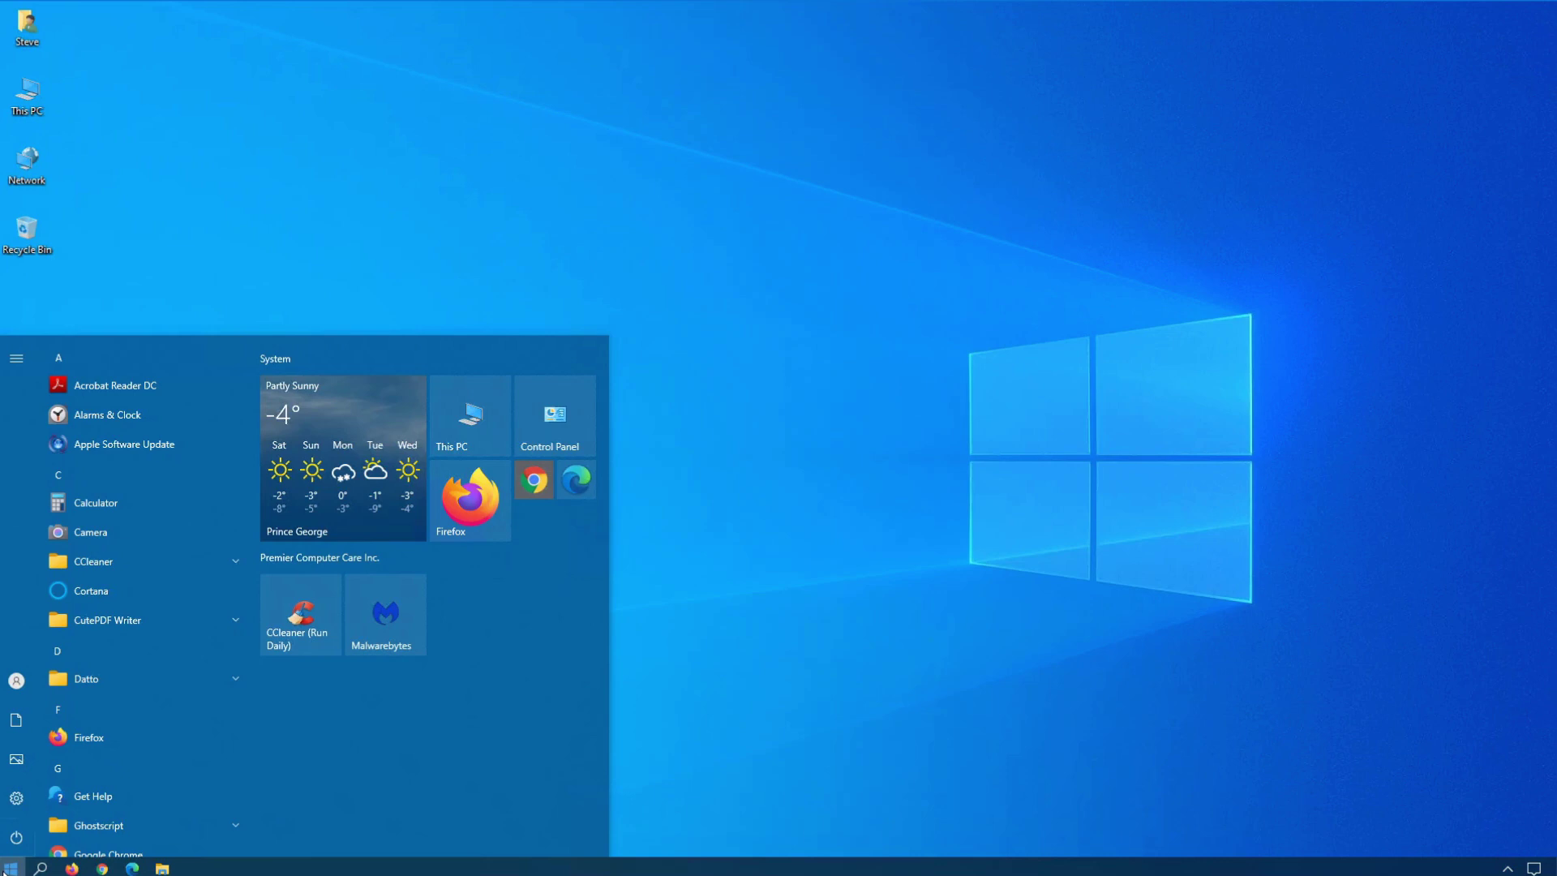
left_click(276, 645)
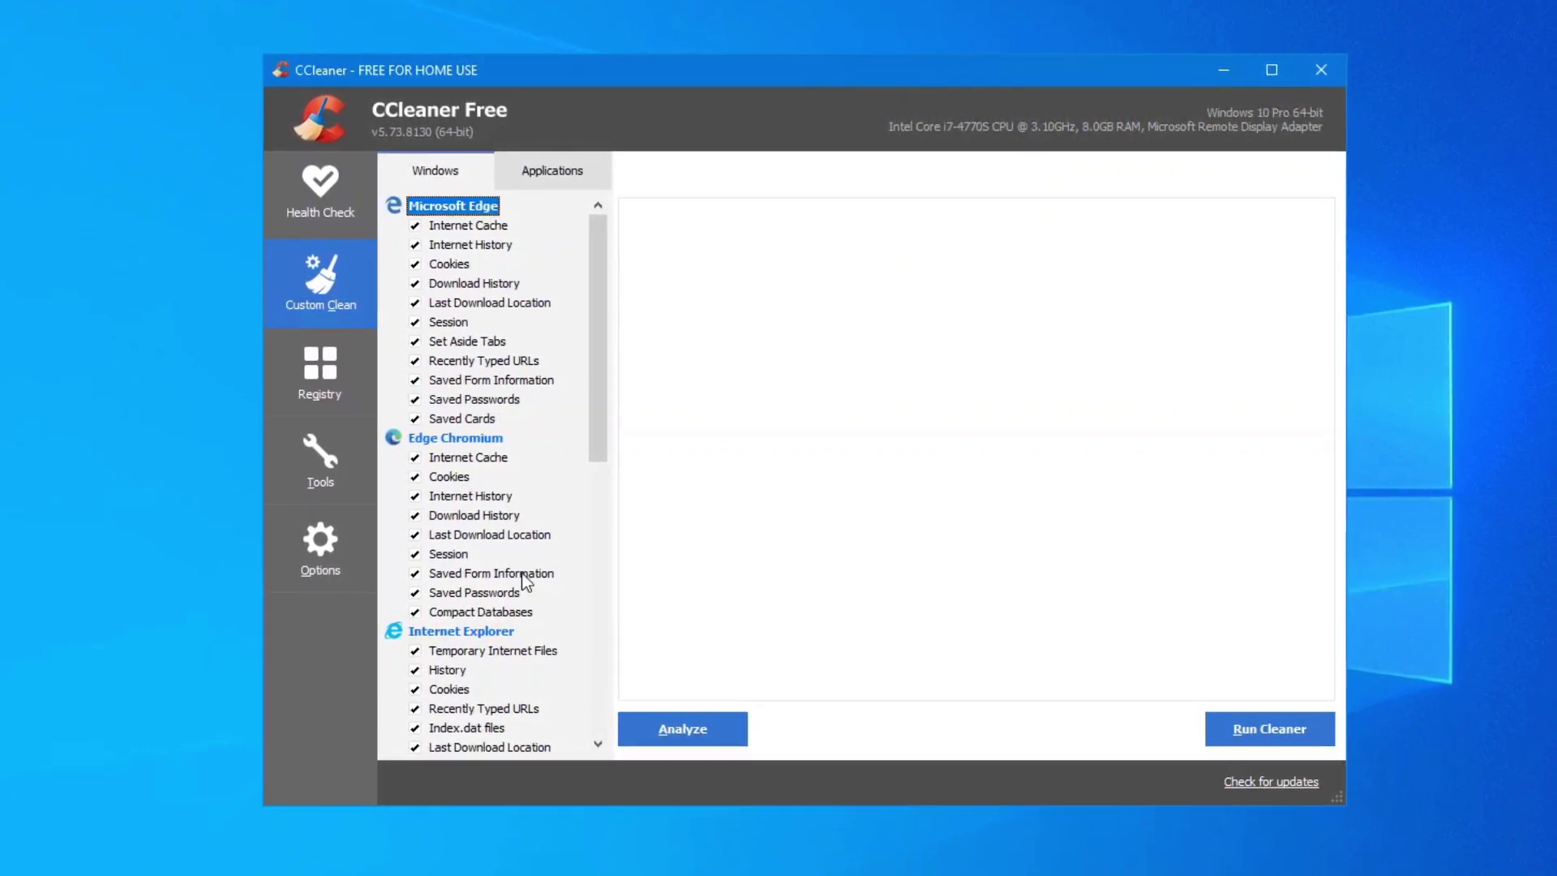
left_click(563, 168)
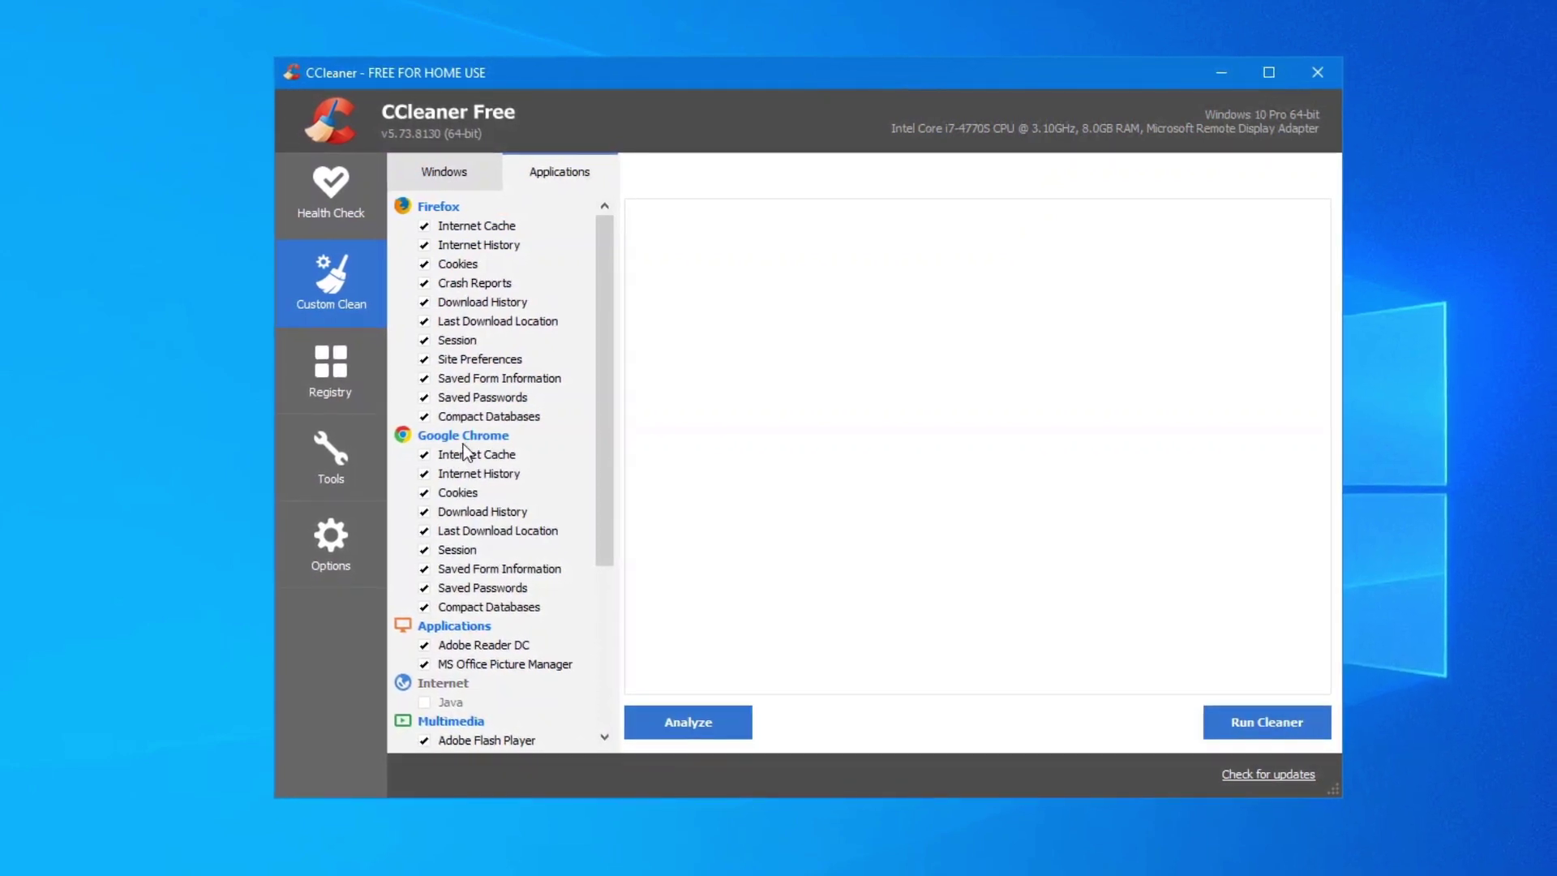
left_click(1238, 718)
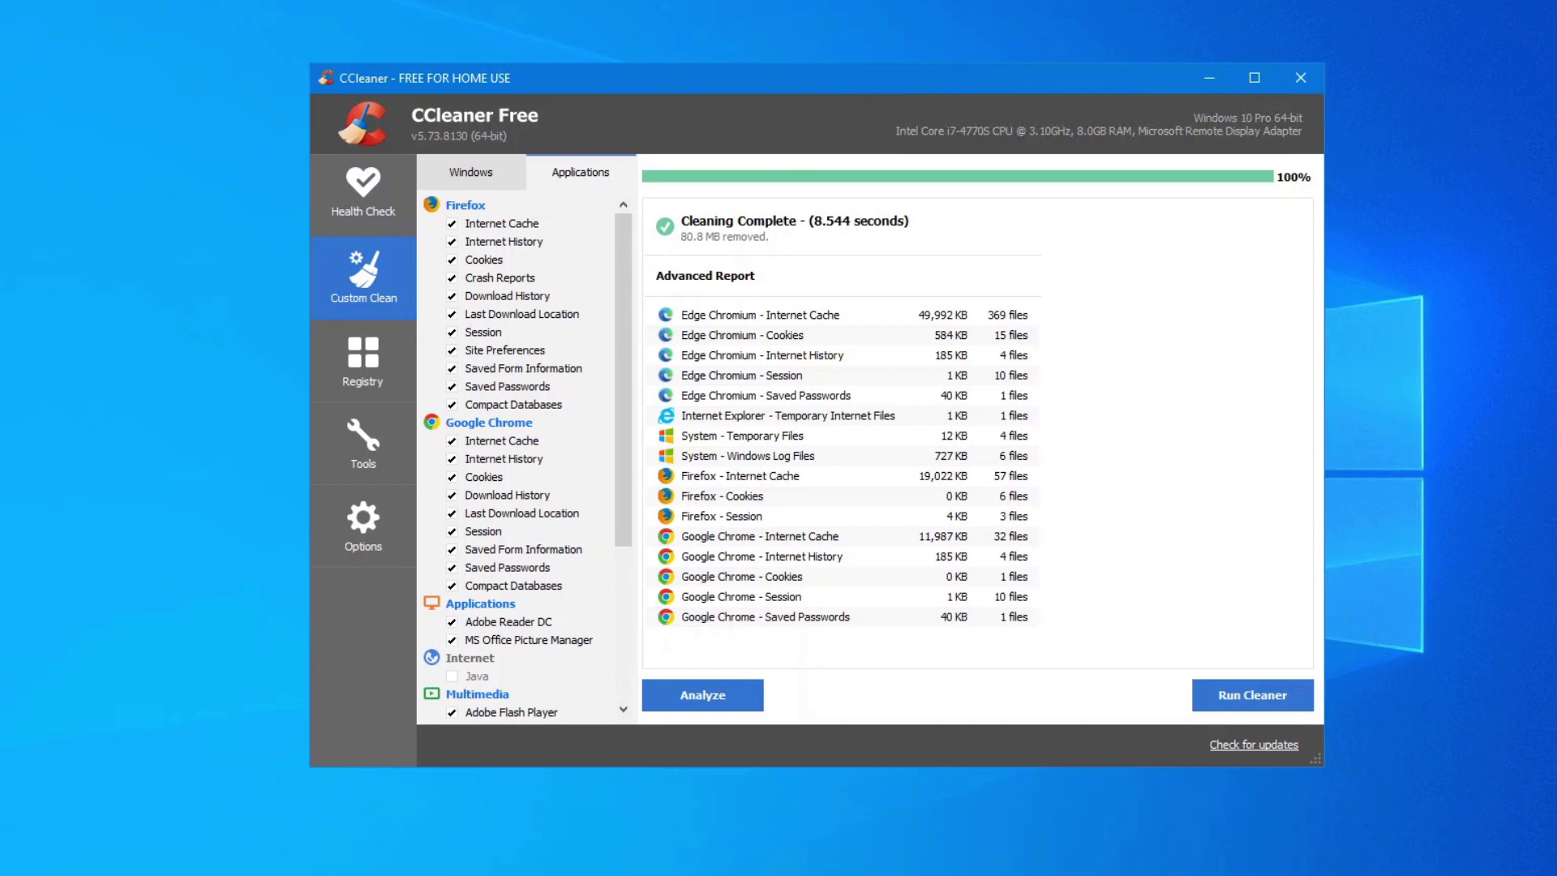
left_click(380, 512)
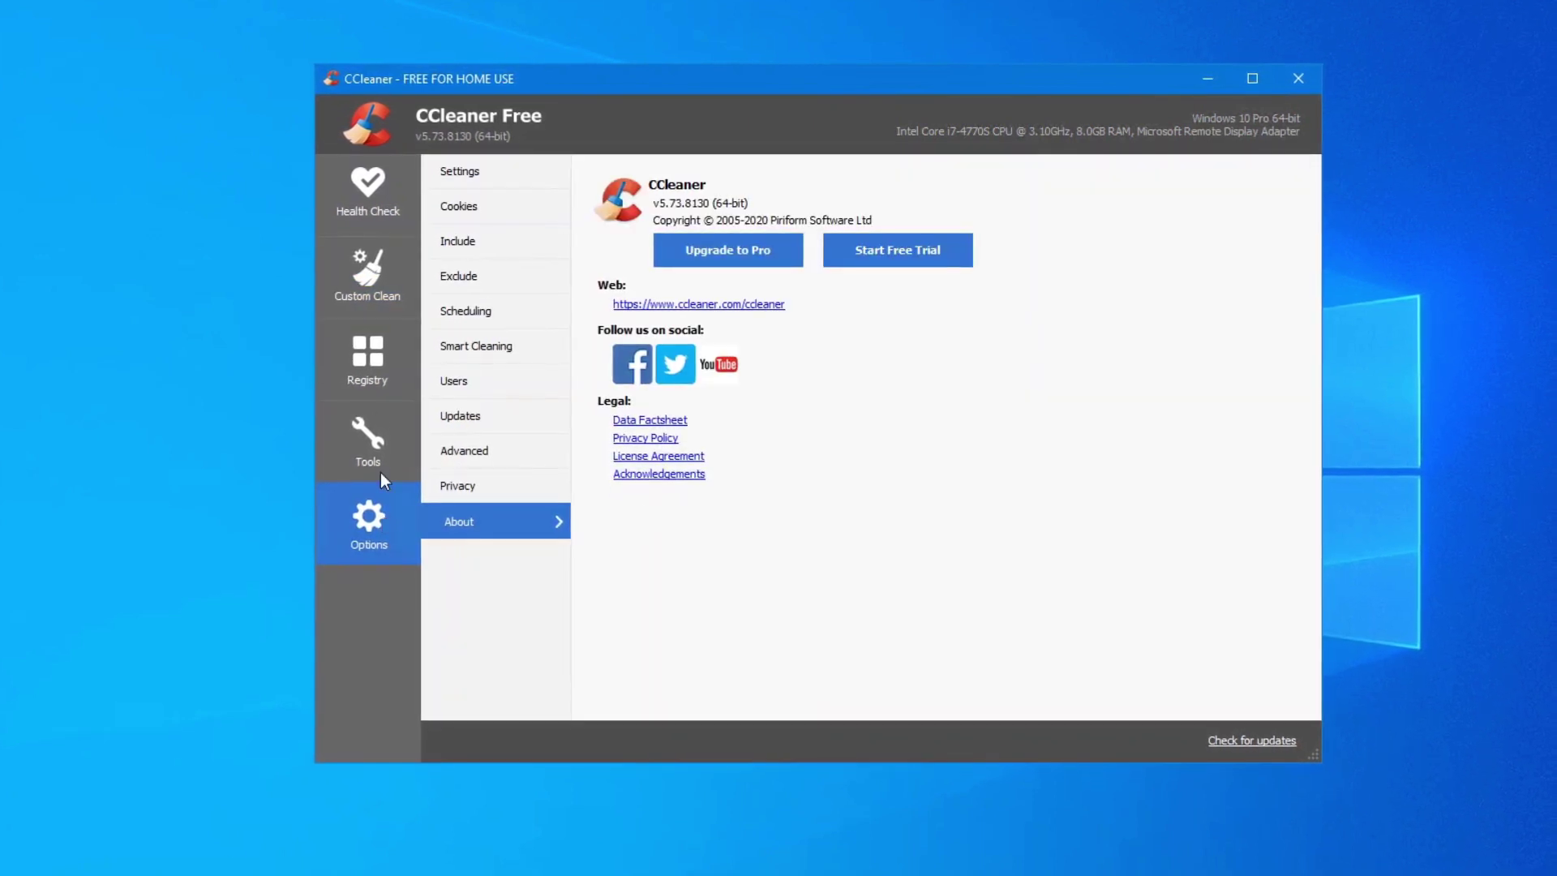
left_click(481, 208)
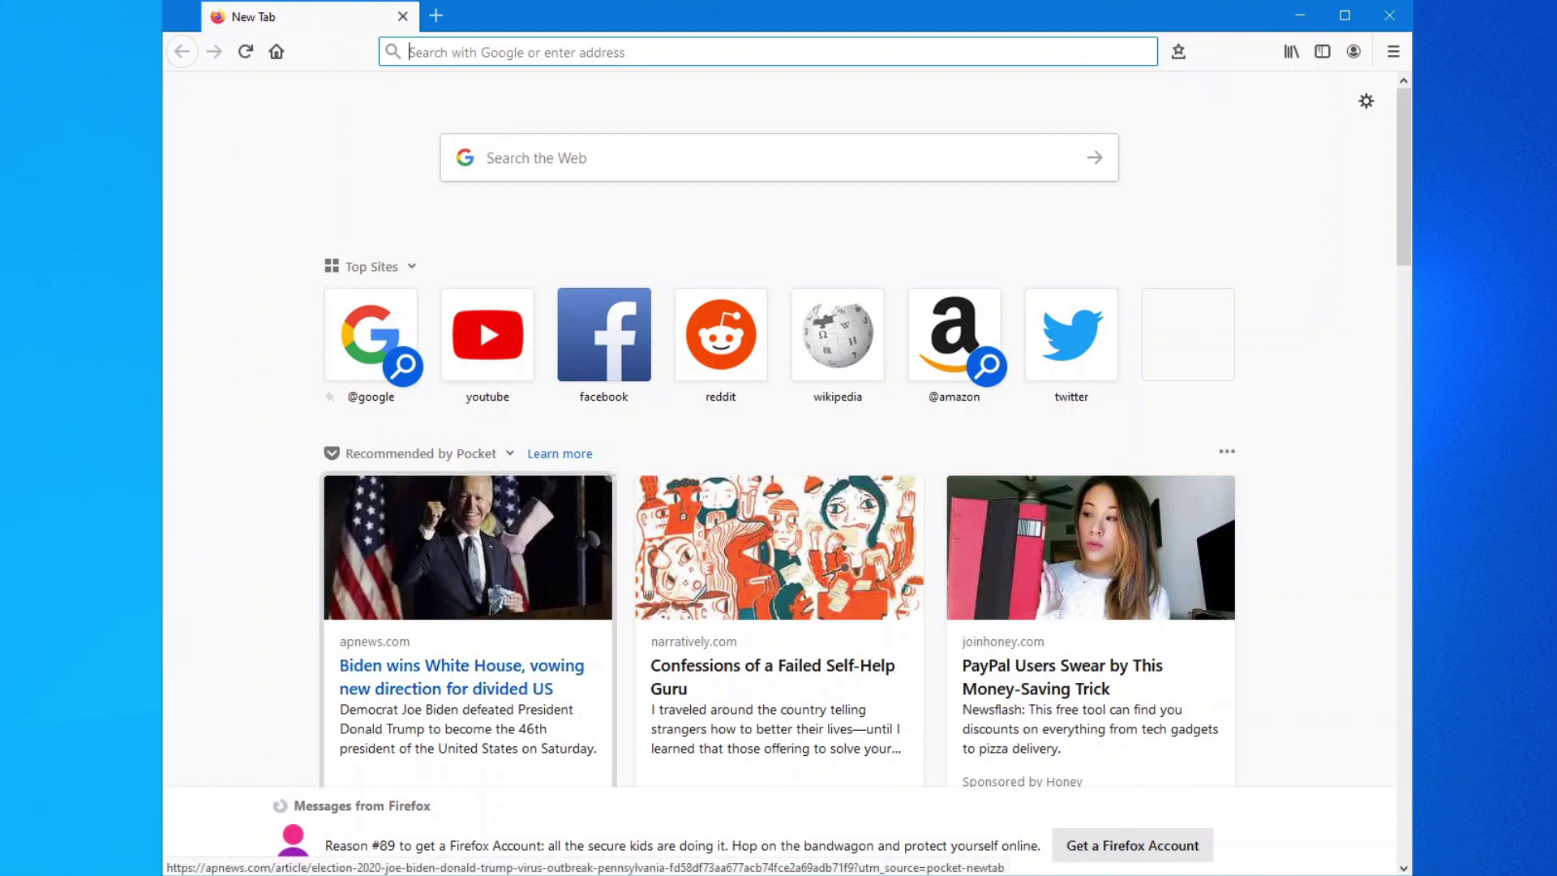
left_click(510, 48)
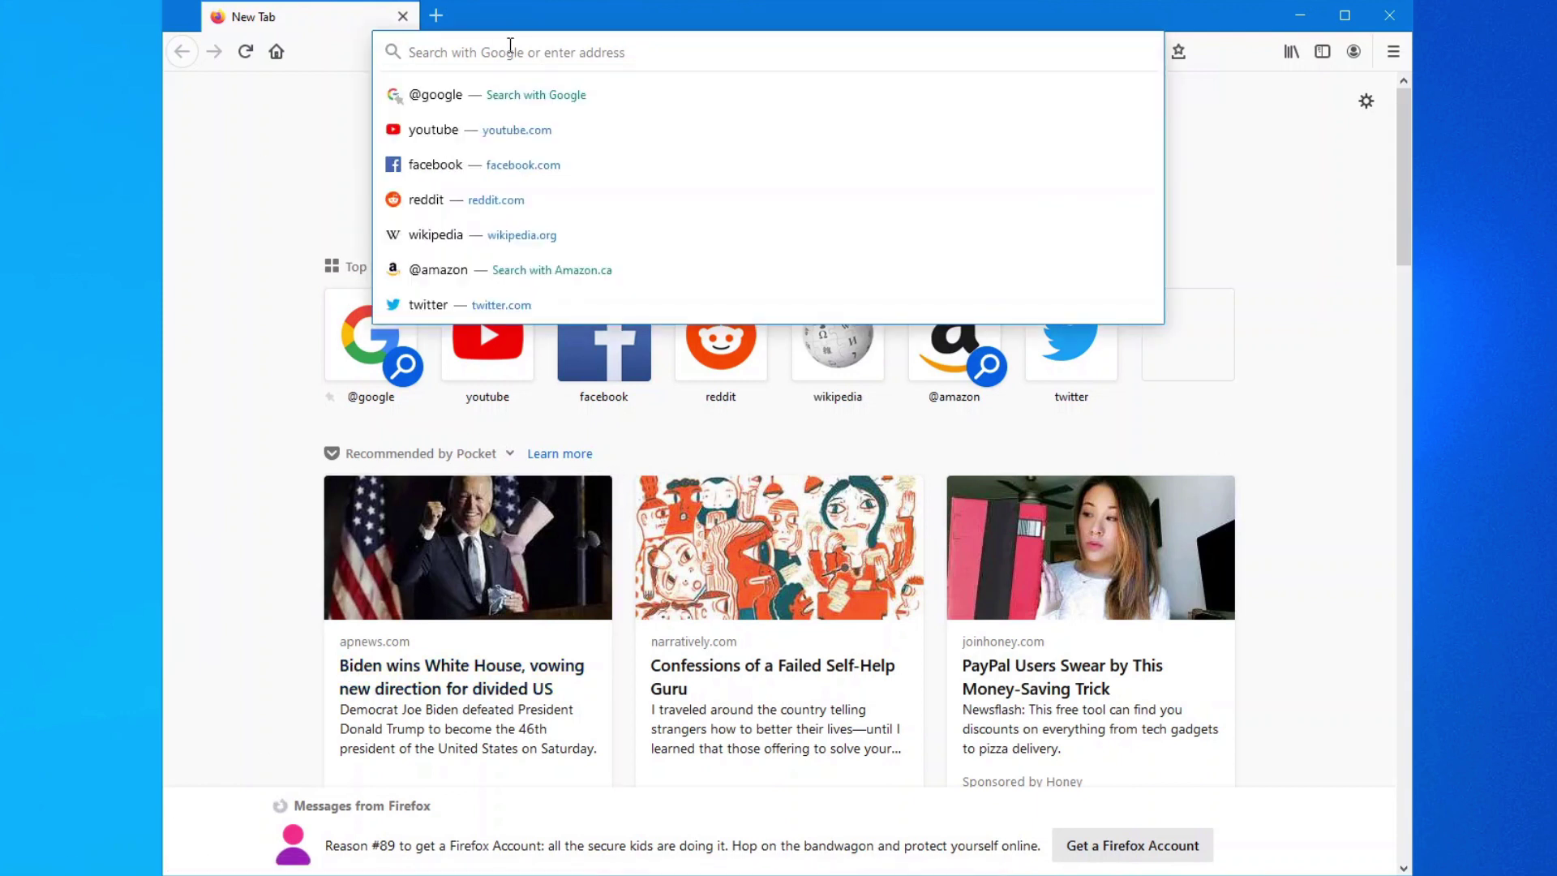
type("ww.")
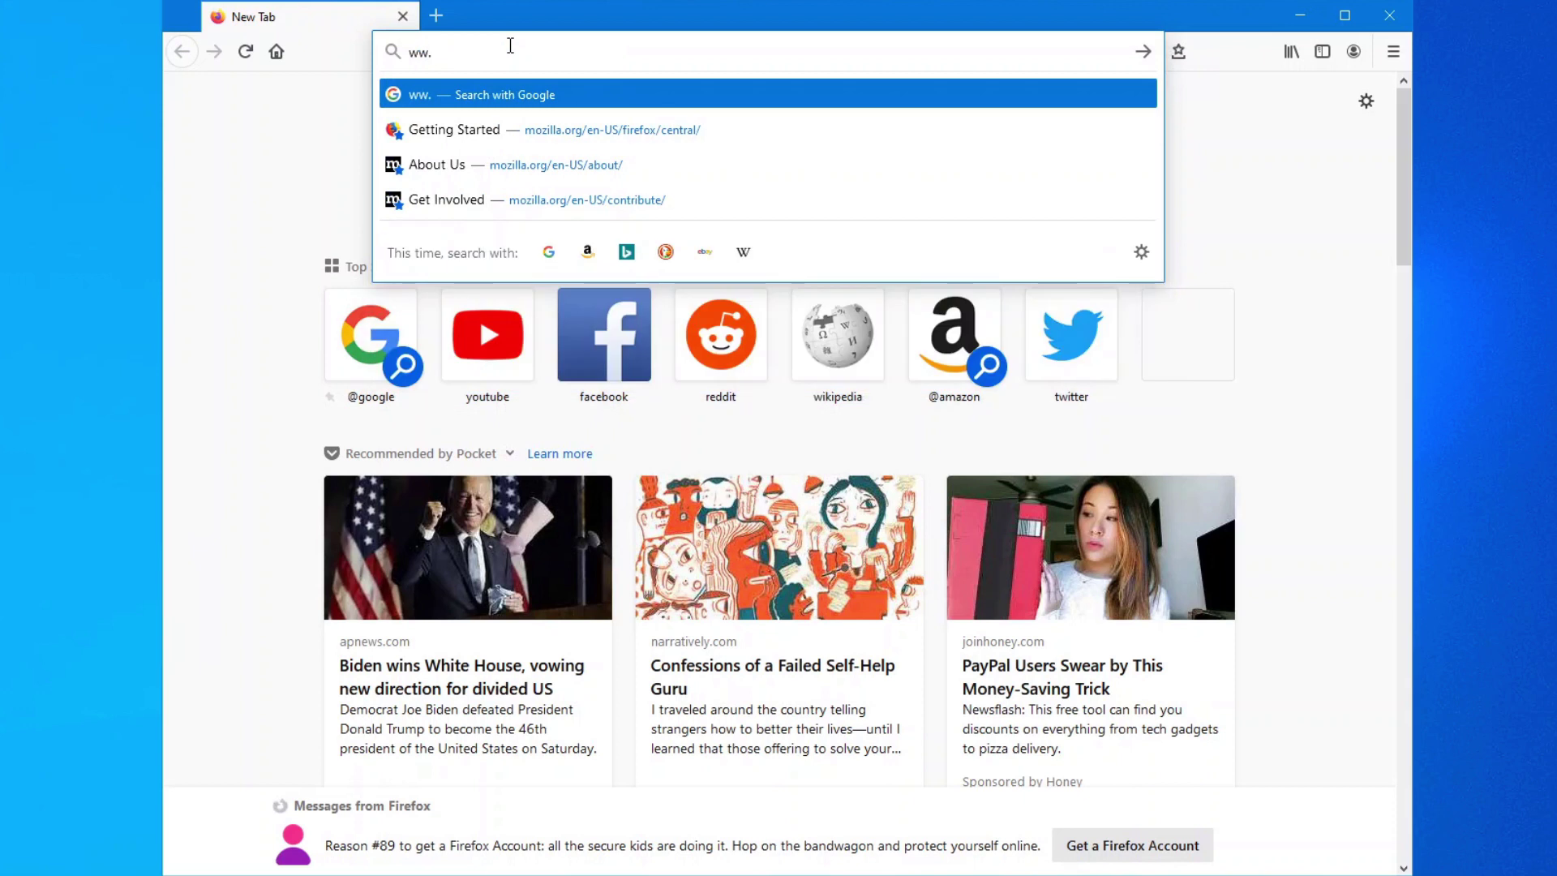
key("BackSpace")
type("w.goo")
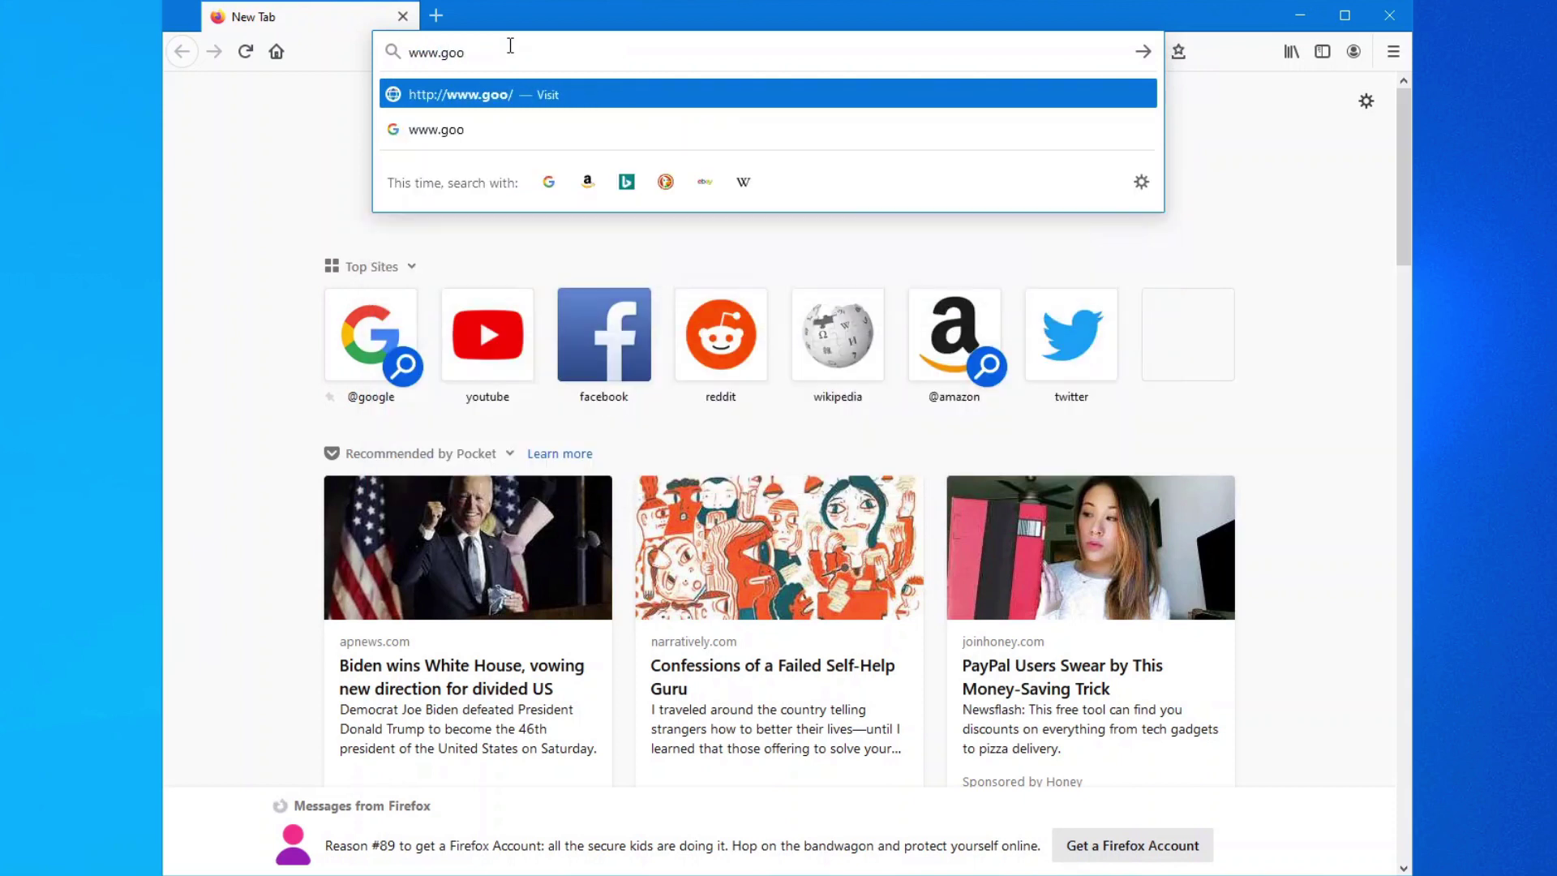
type("gle.ca")
key("Return")
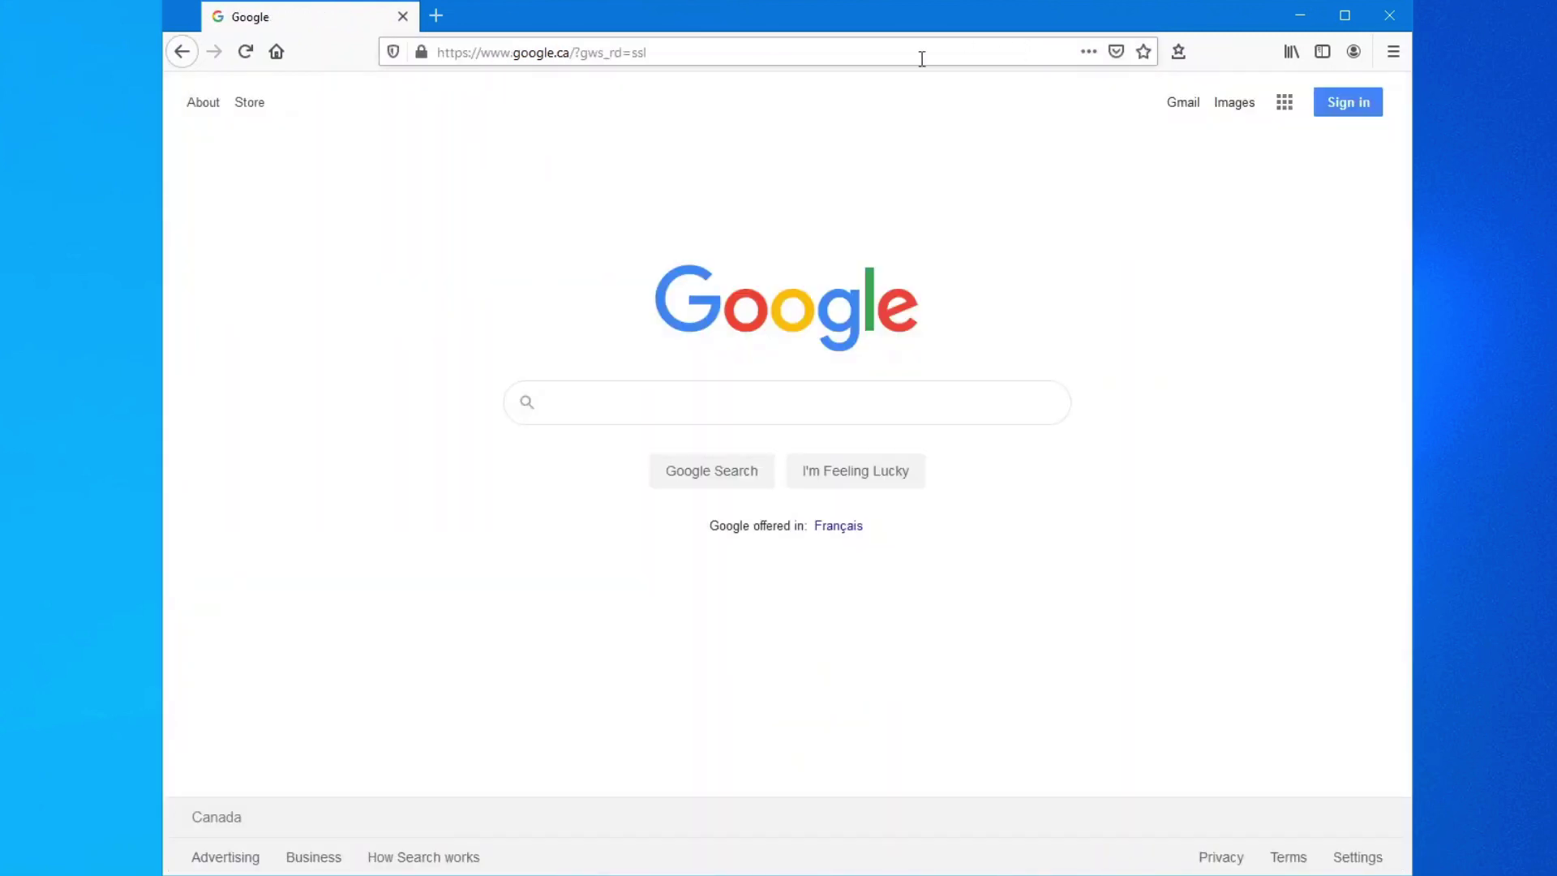
left_click(1393, 52)
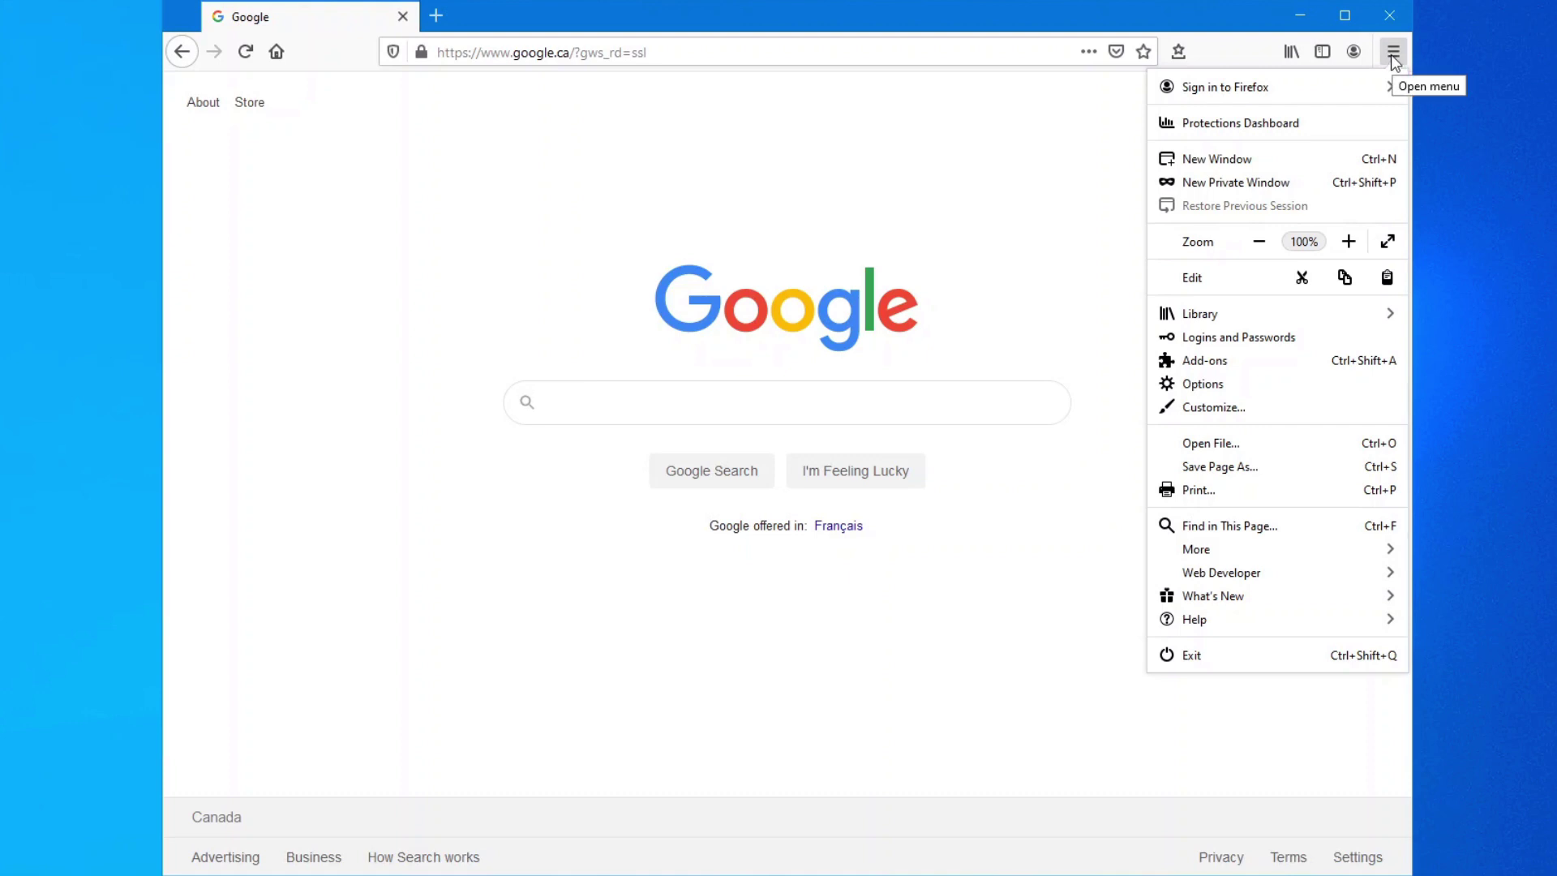
Set Firefox's homepage to the current google.ca page using Custom URLs.
left_click(1205, 383)
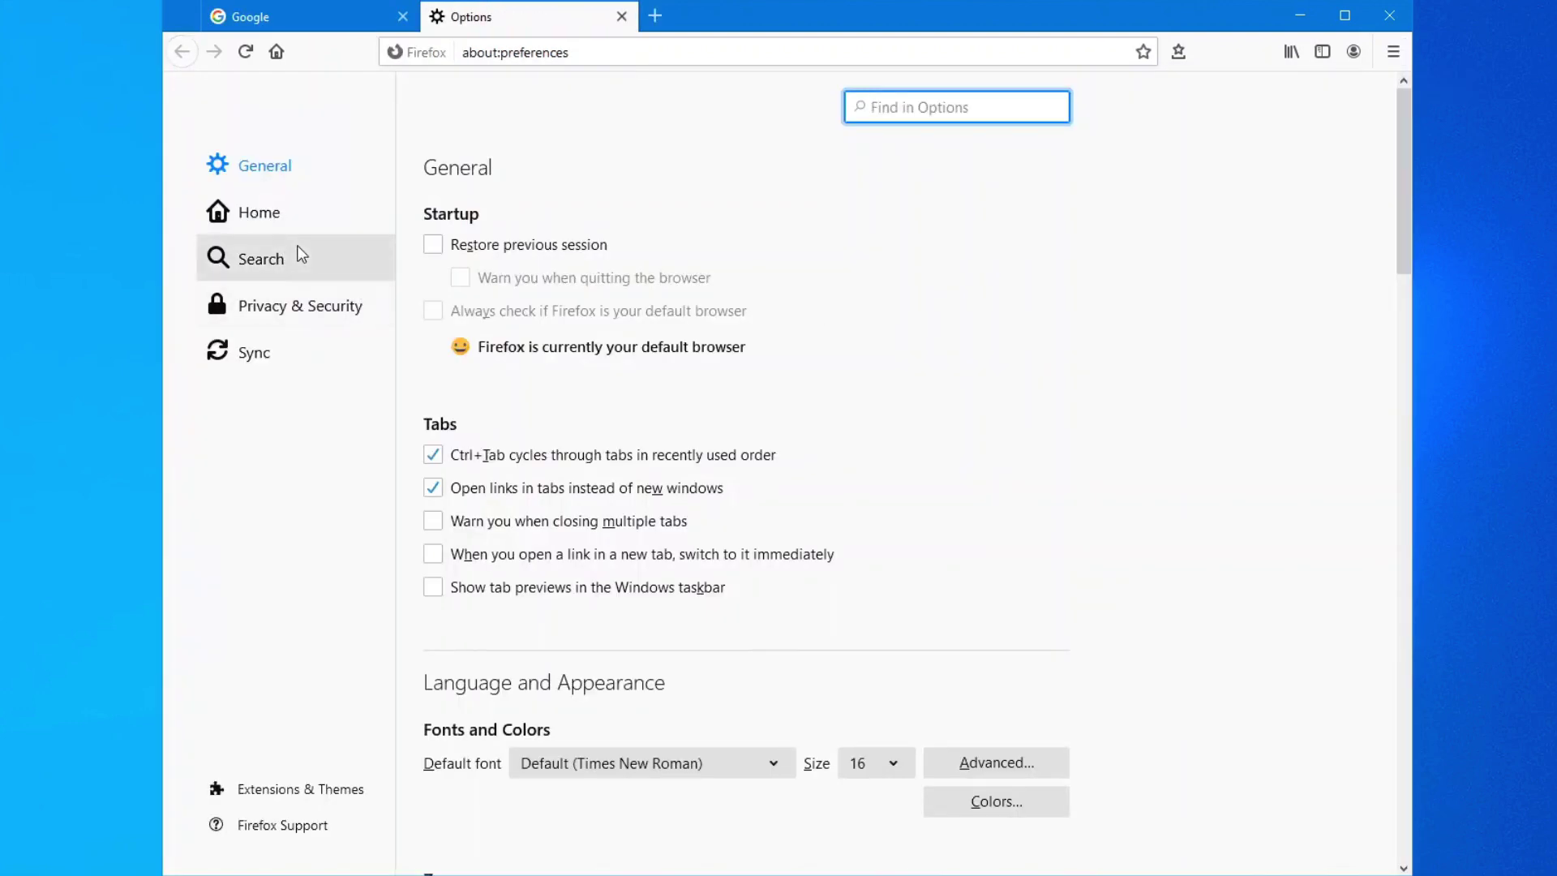
left_click(281, 213)
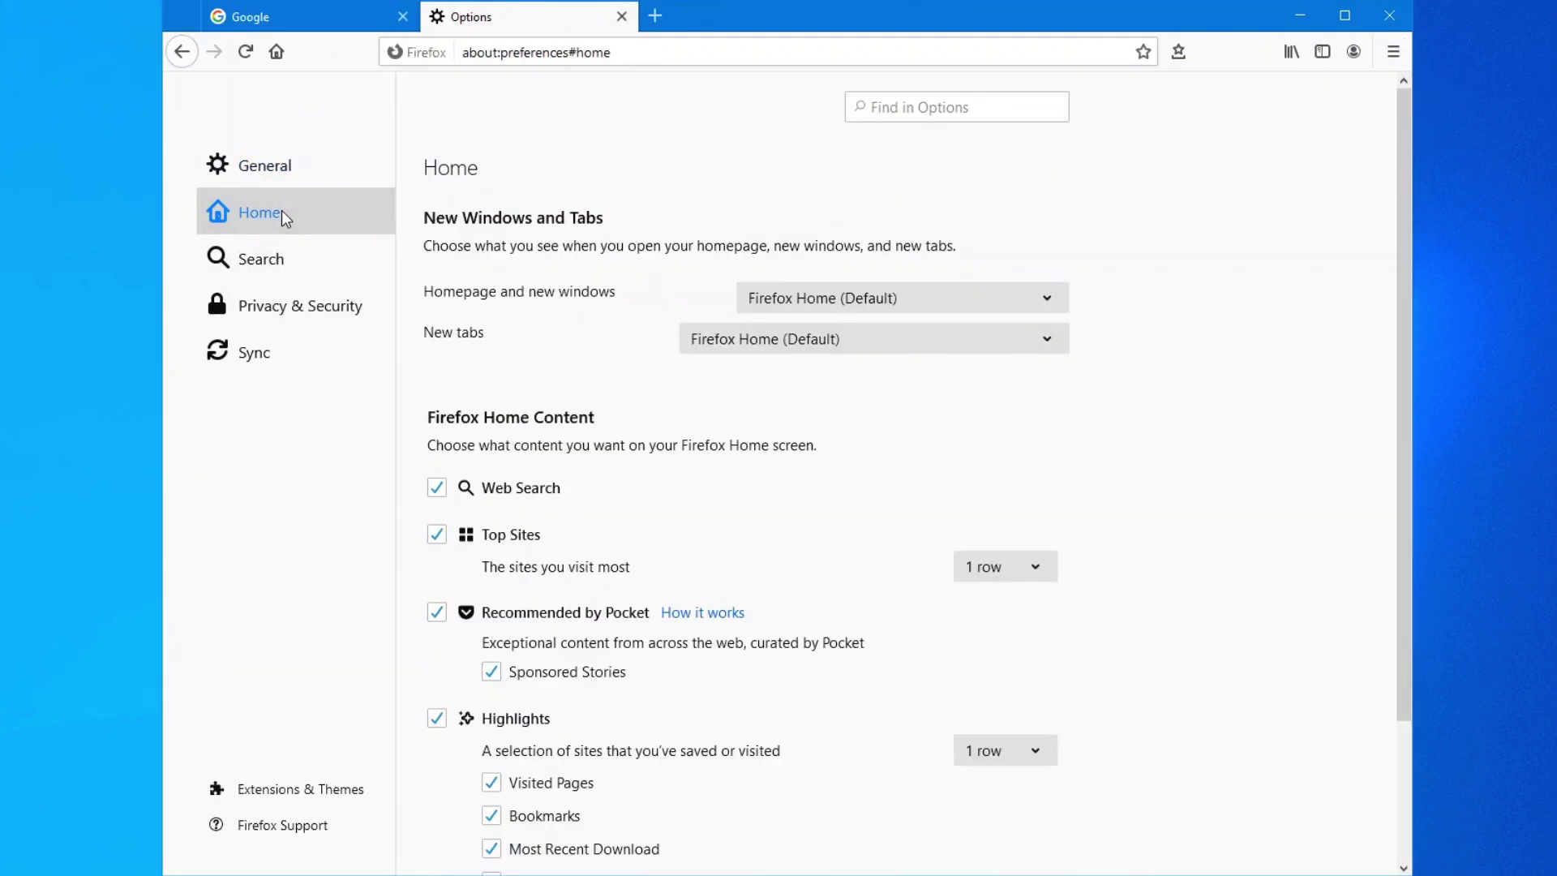
left_click(815, 298)
left_click(814, 357)
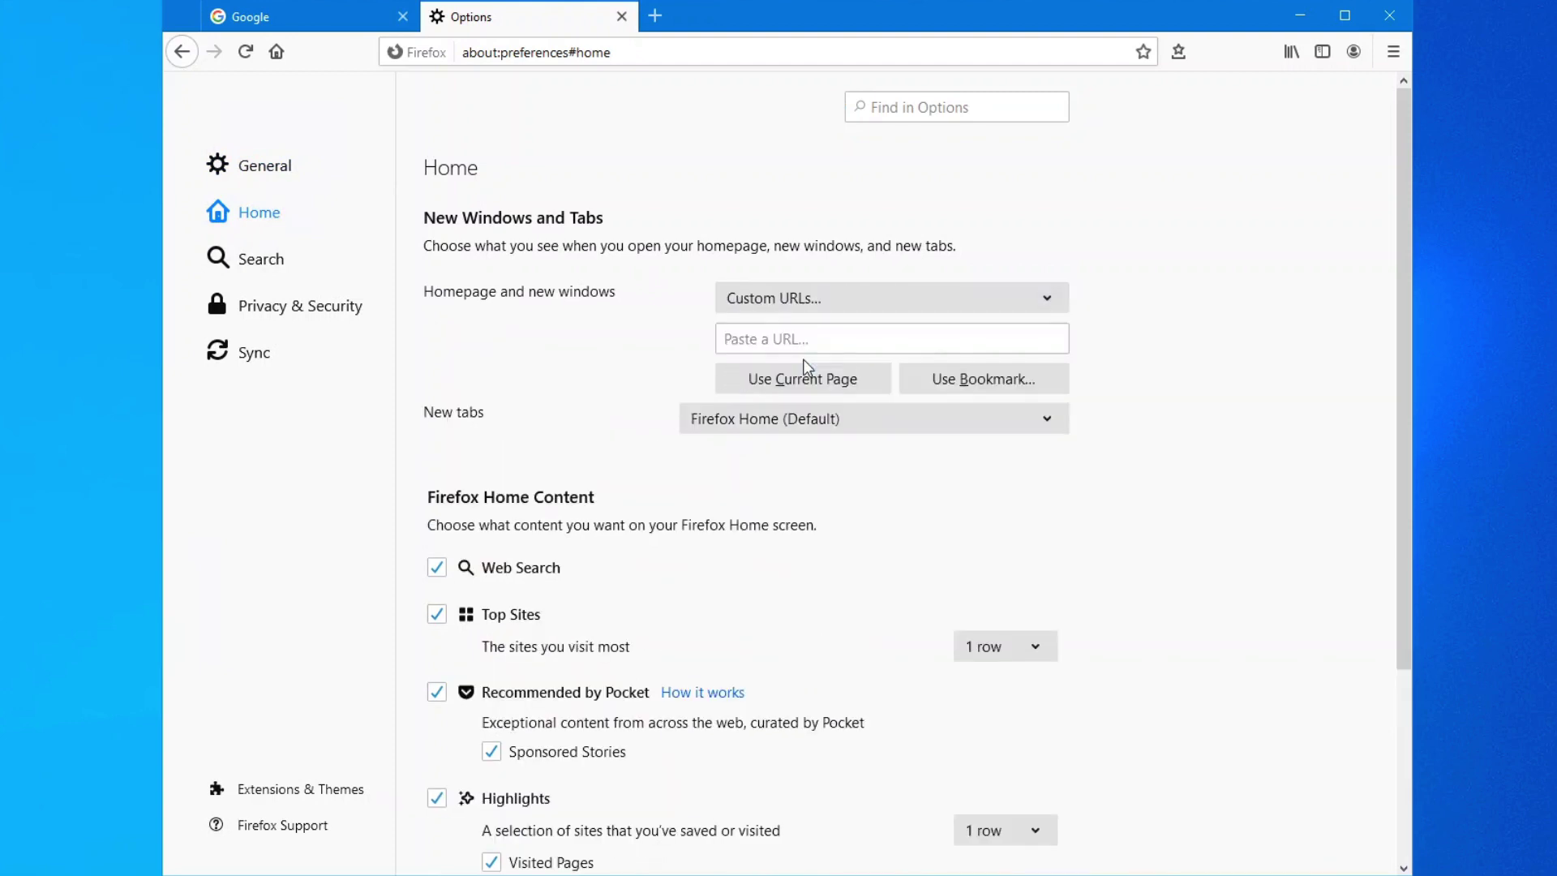
left_click(810, 382)
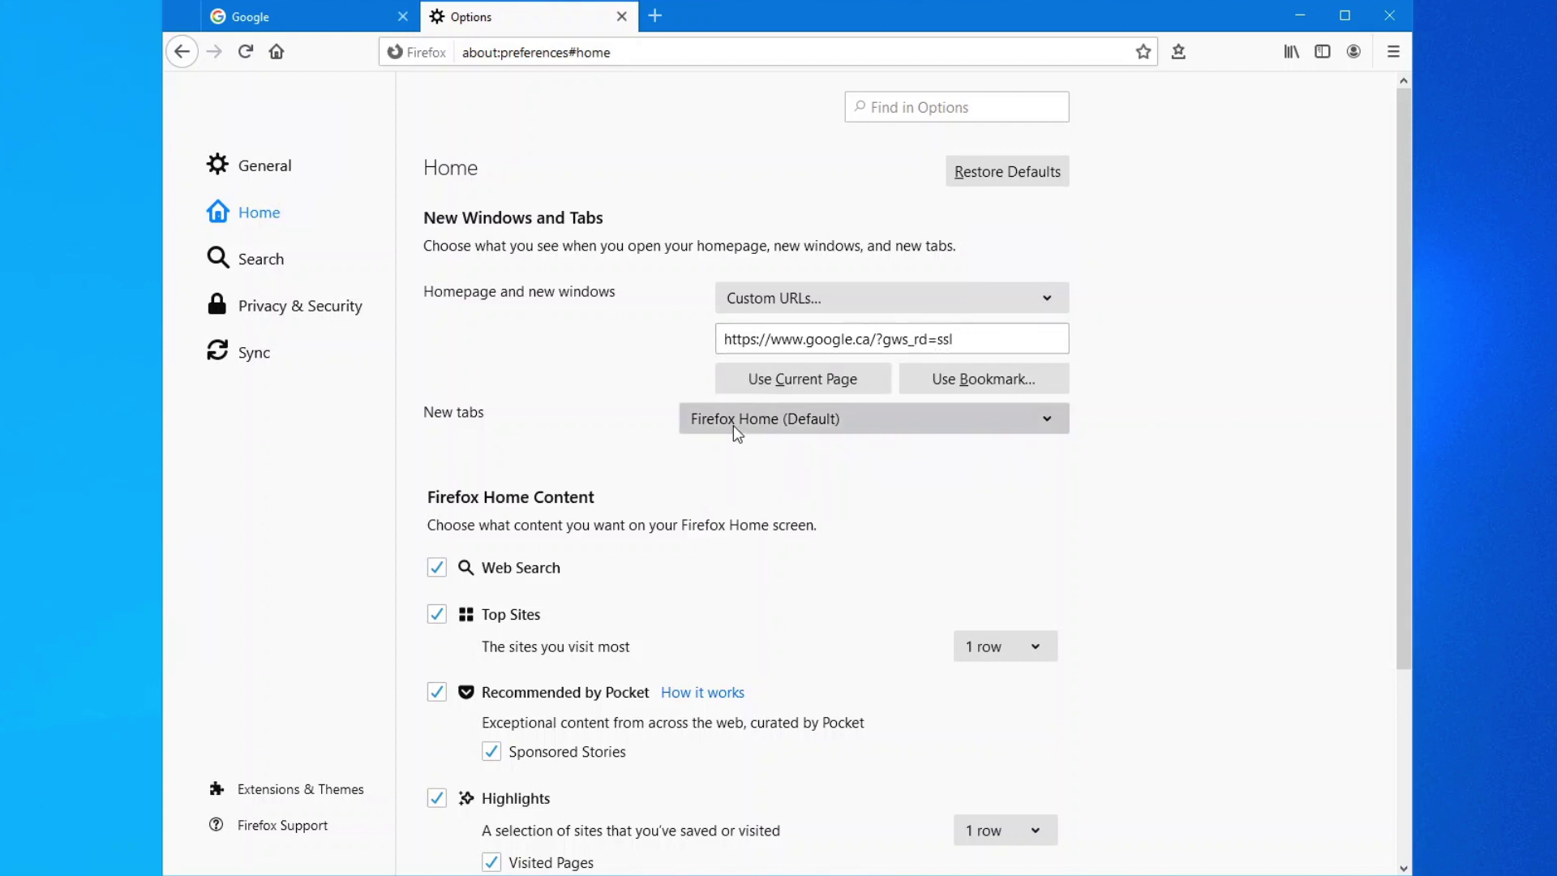
left_click(654, 18)
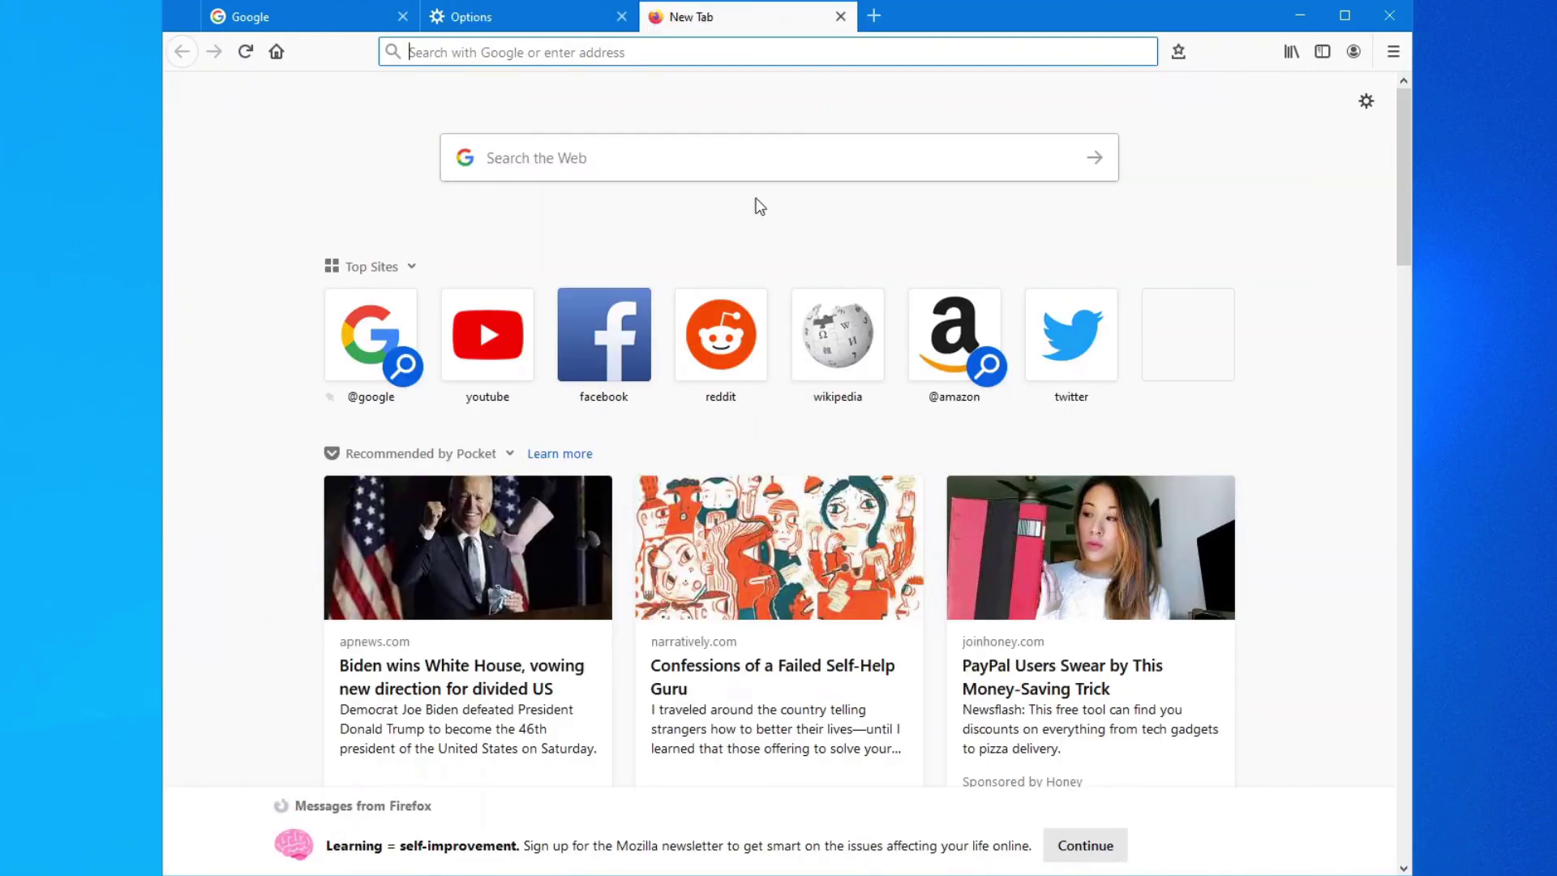
left_click(838, 17)
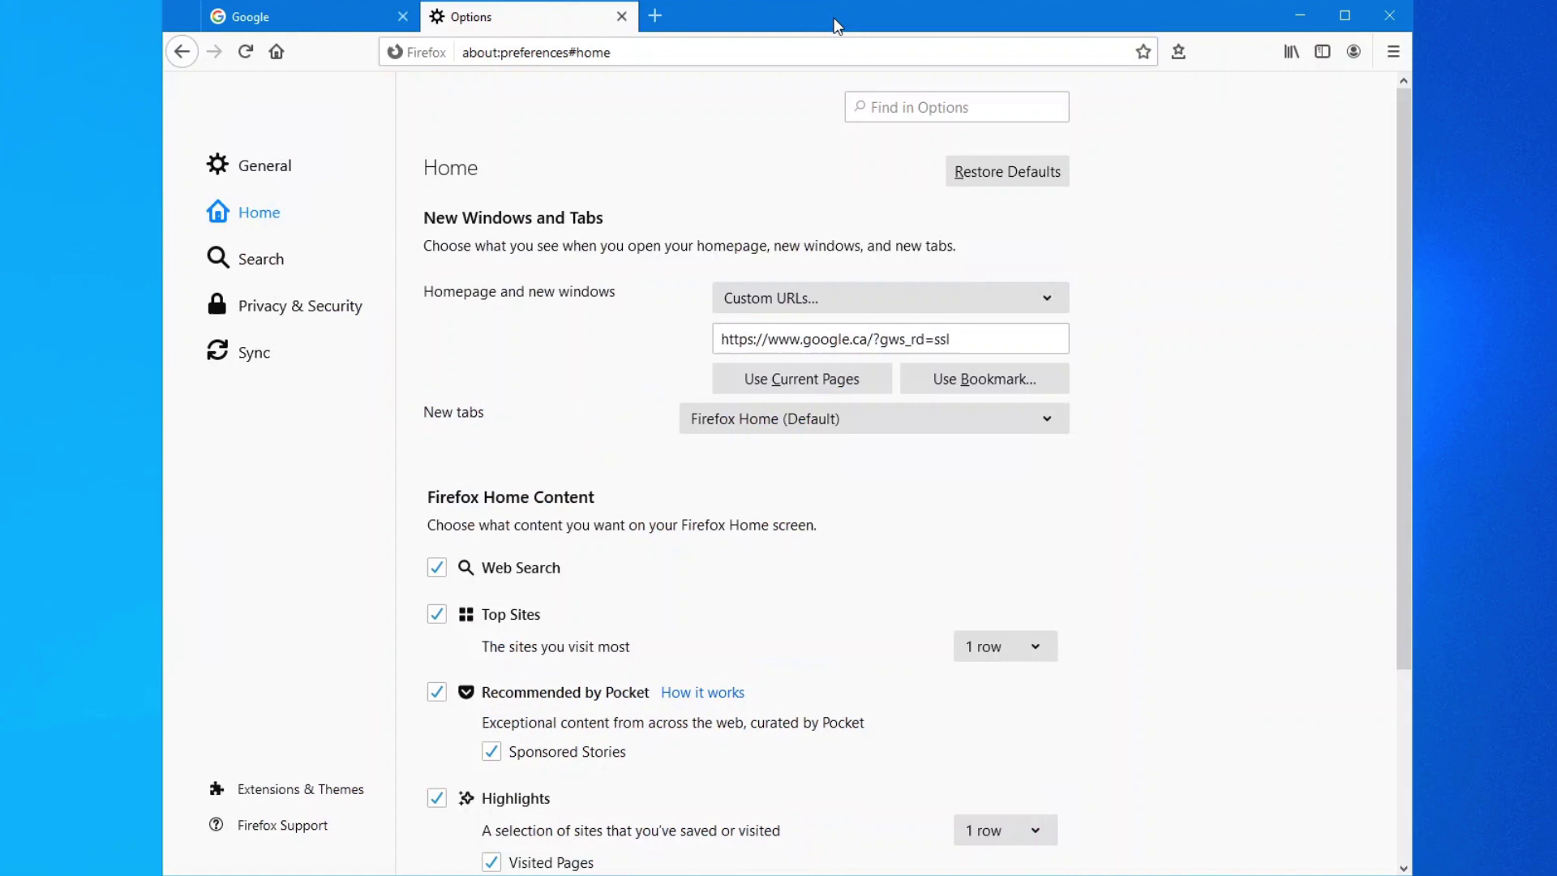
Turn off all new-tab Home Content except Web Search, previewing the result in a new tab.
left_click(436, 568)
left_click(436, 614)
left_click(436, 692)
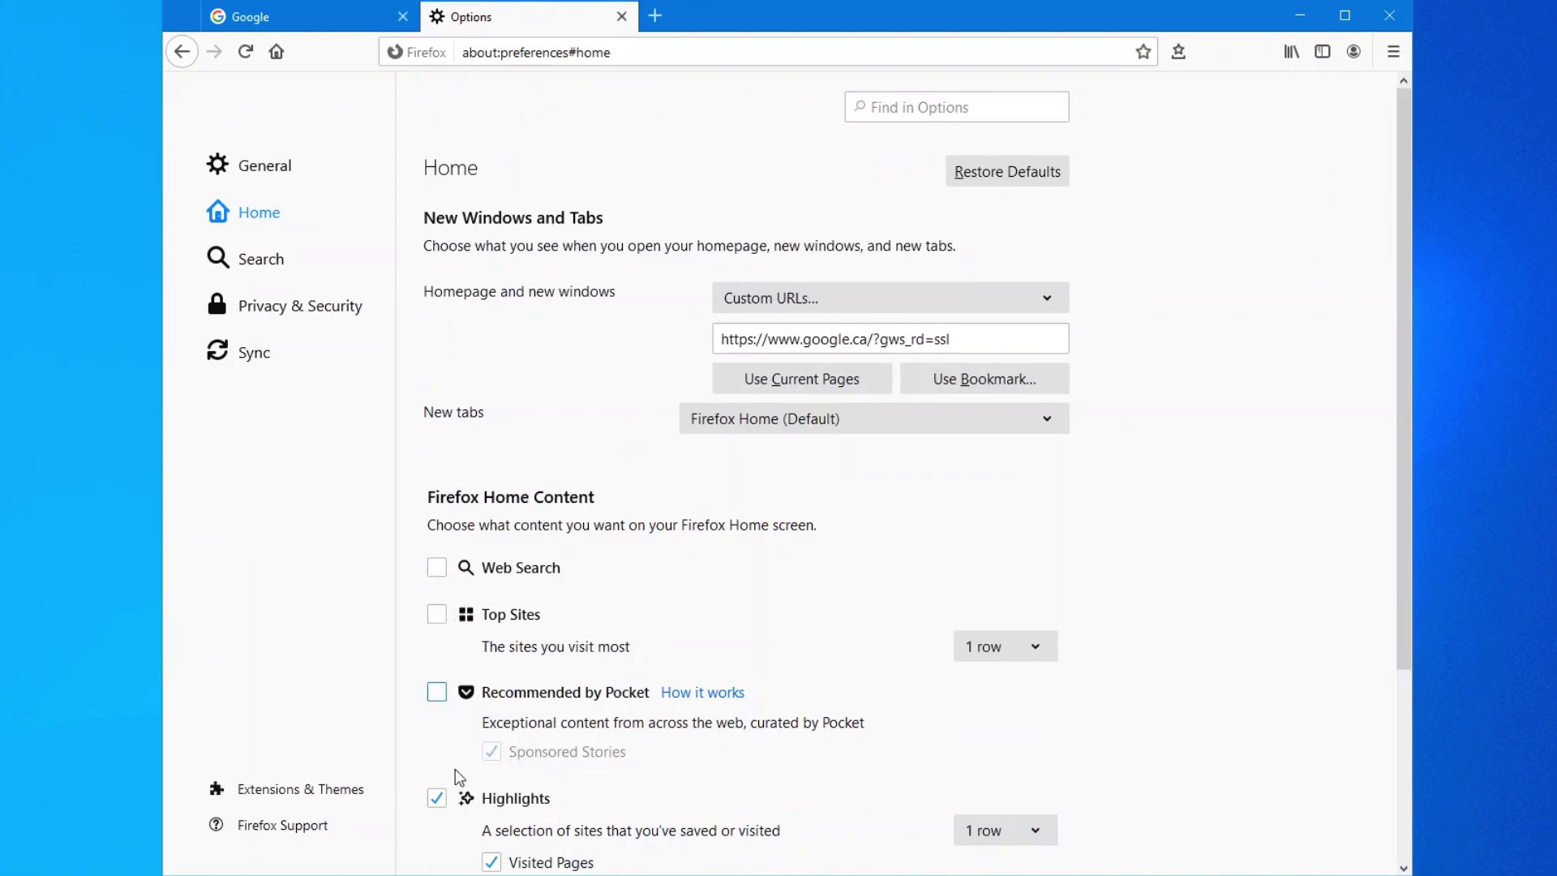
left_click(447, 795)
scroll(524, 760, "down", 3)
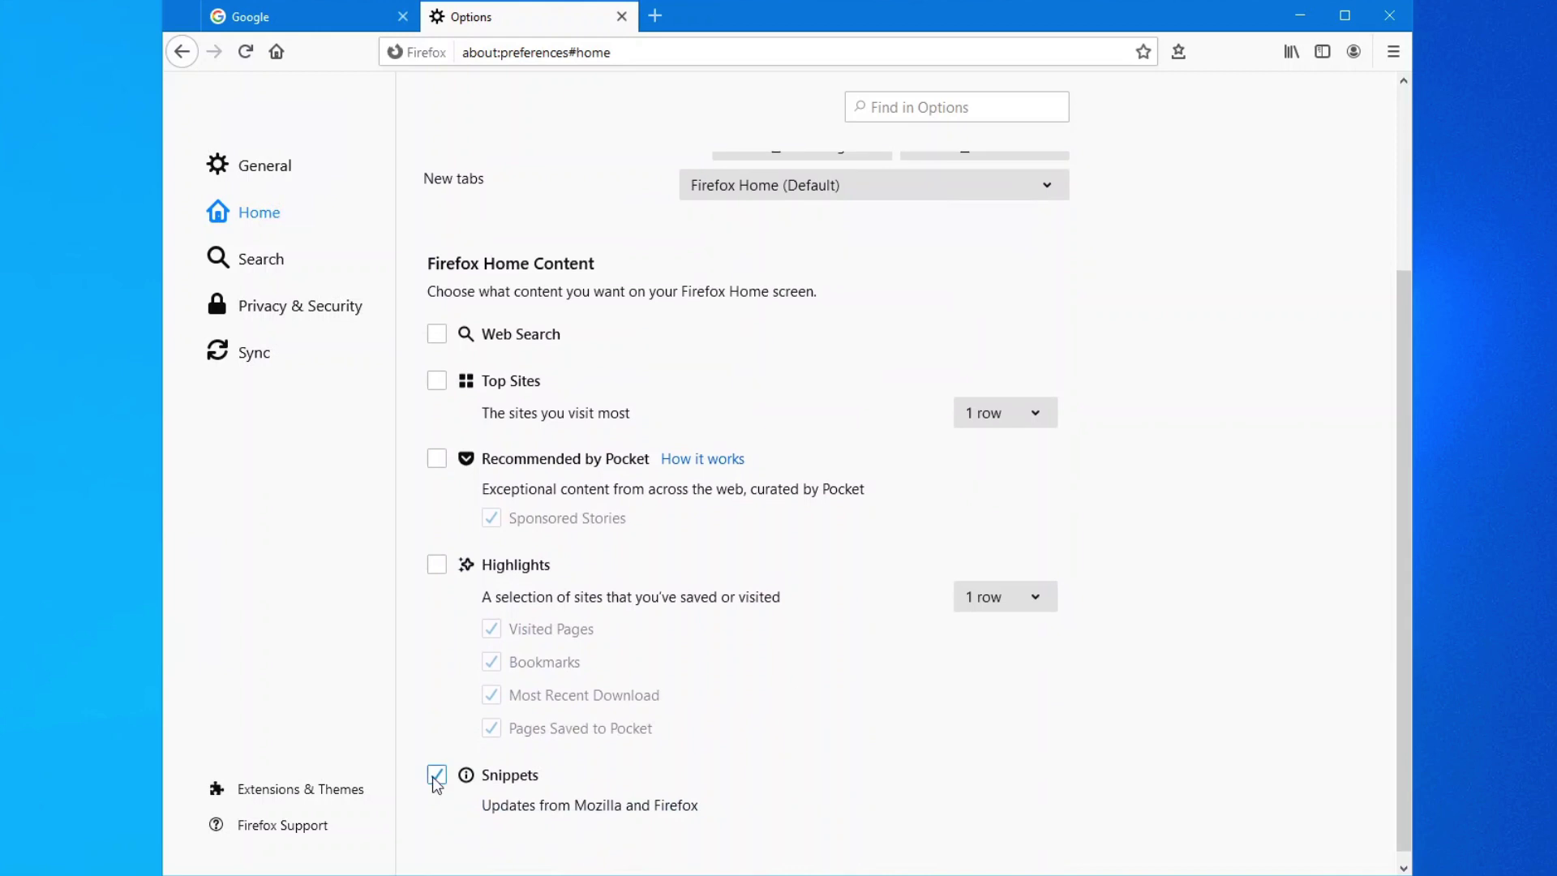
scroll(673, 742, "up", 3)
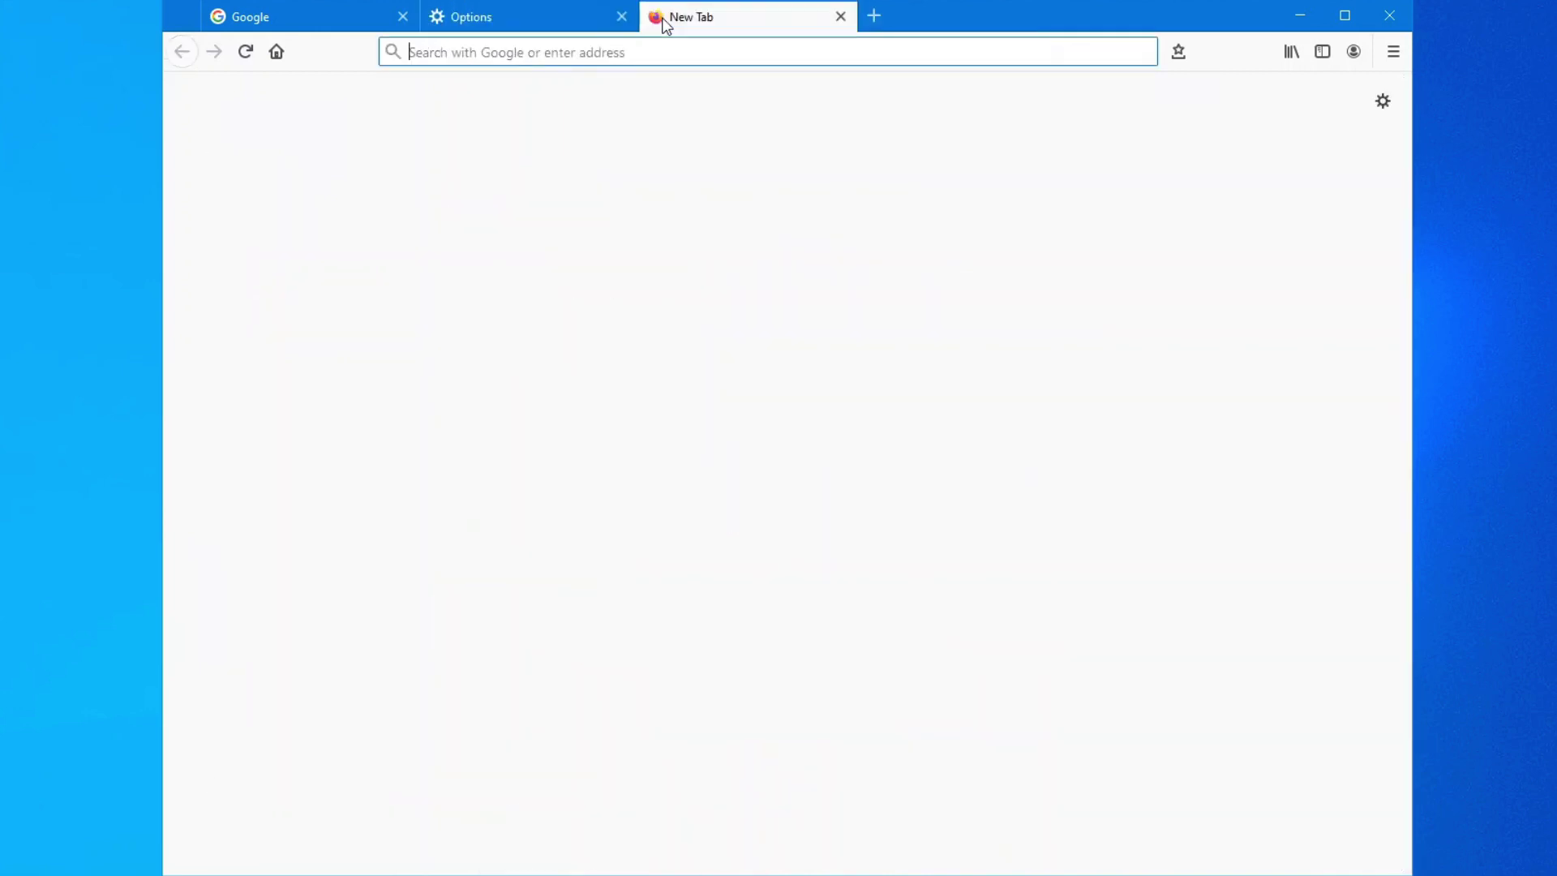
left_click(837, 18)
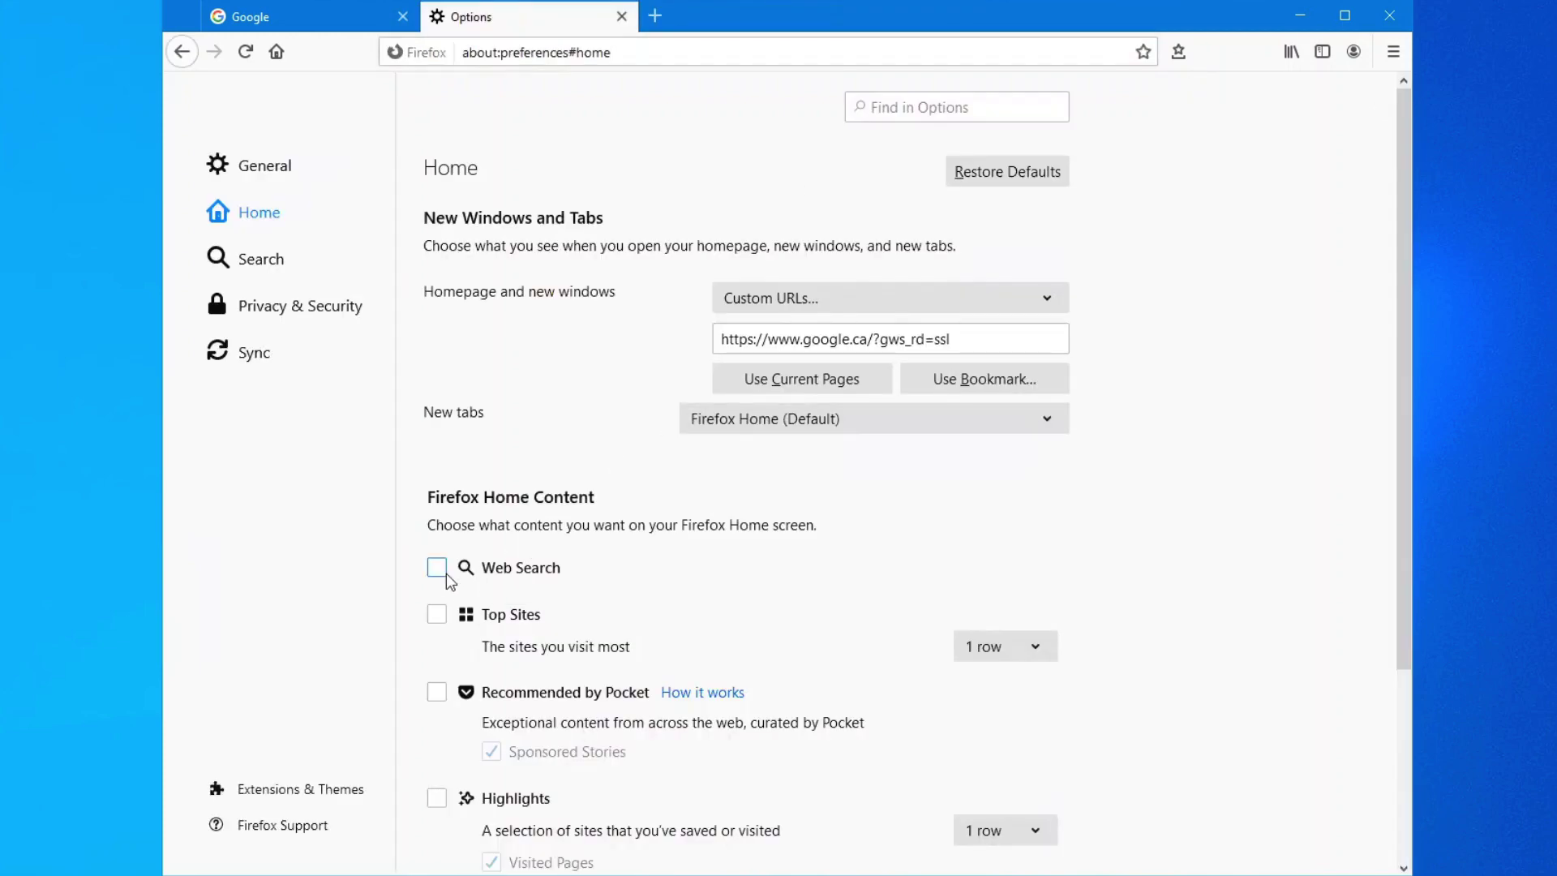
left_click(445, 573)
left_click(662, 14)
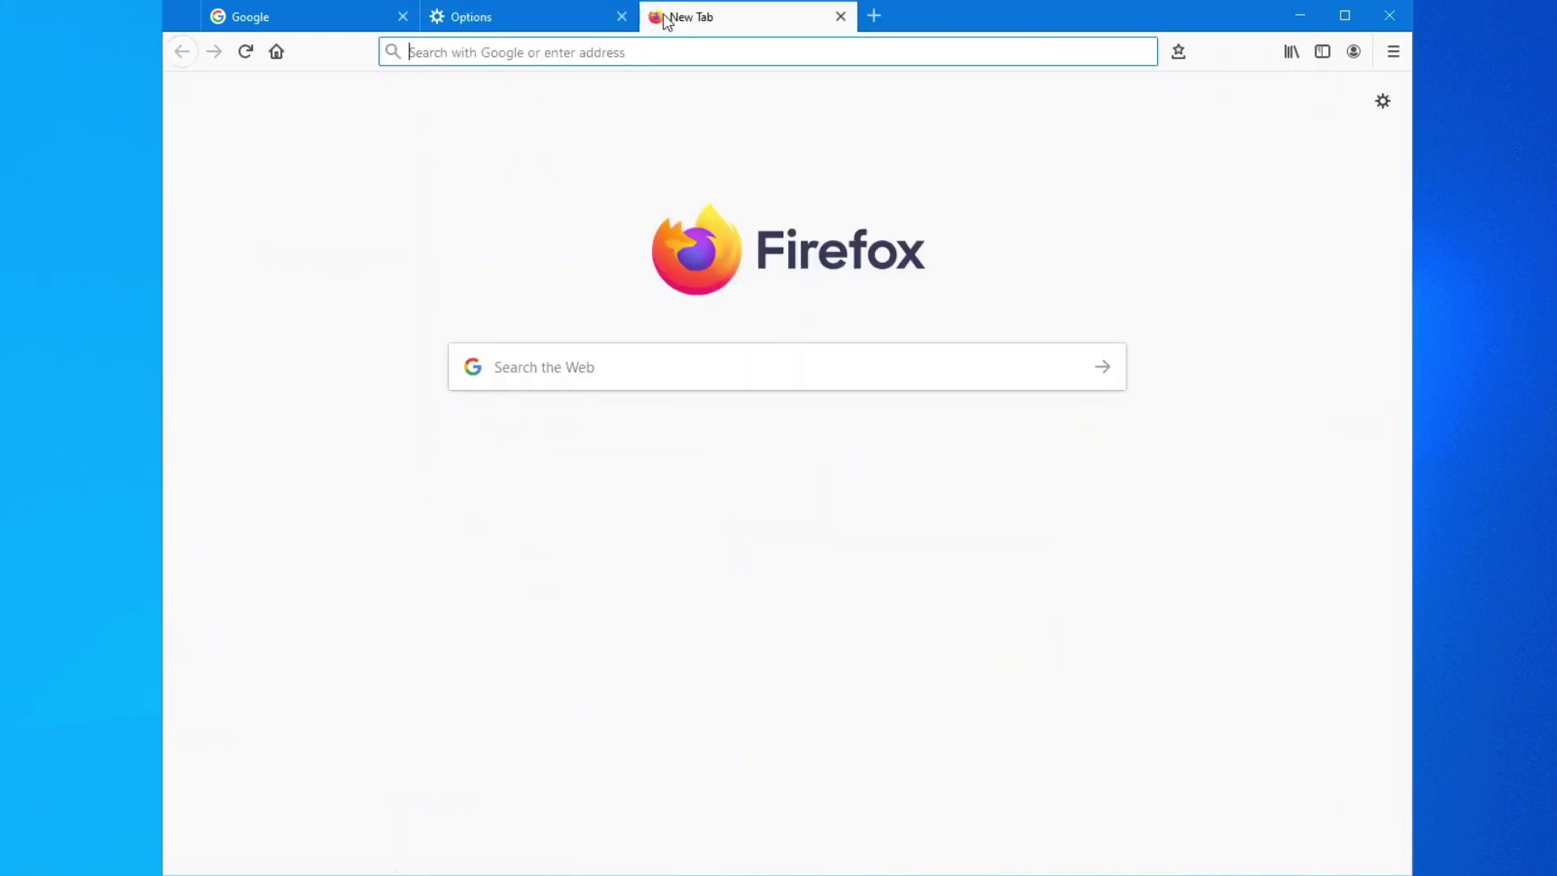
left_click(842, 18)
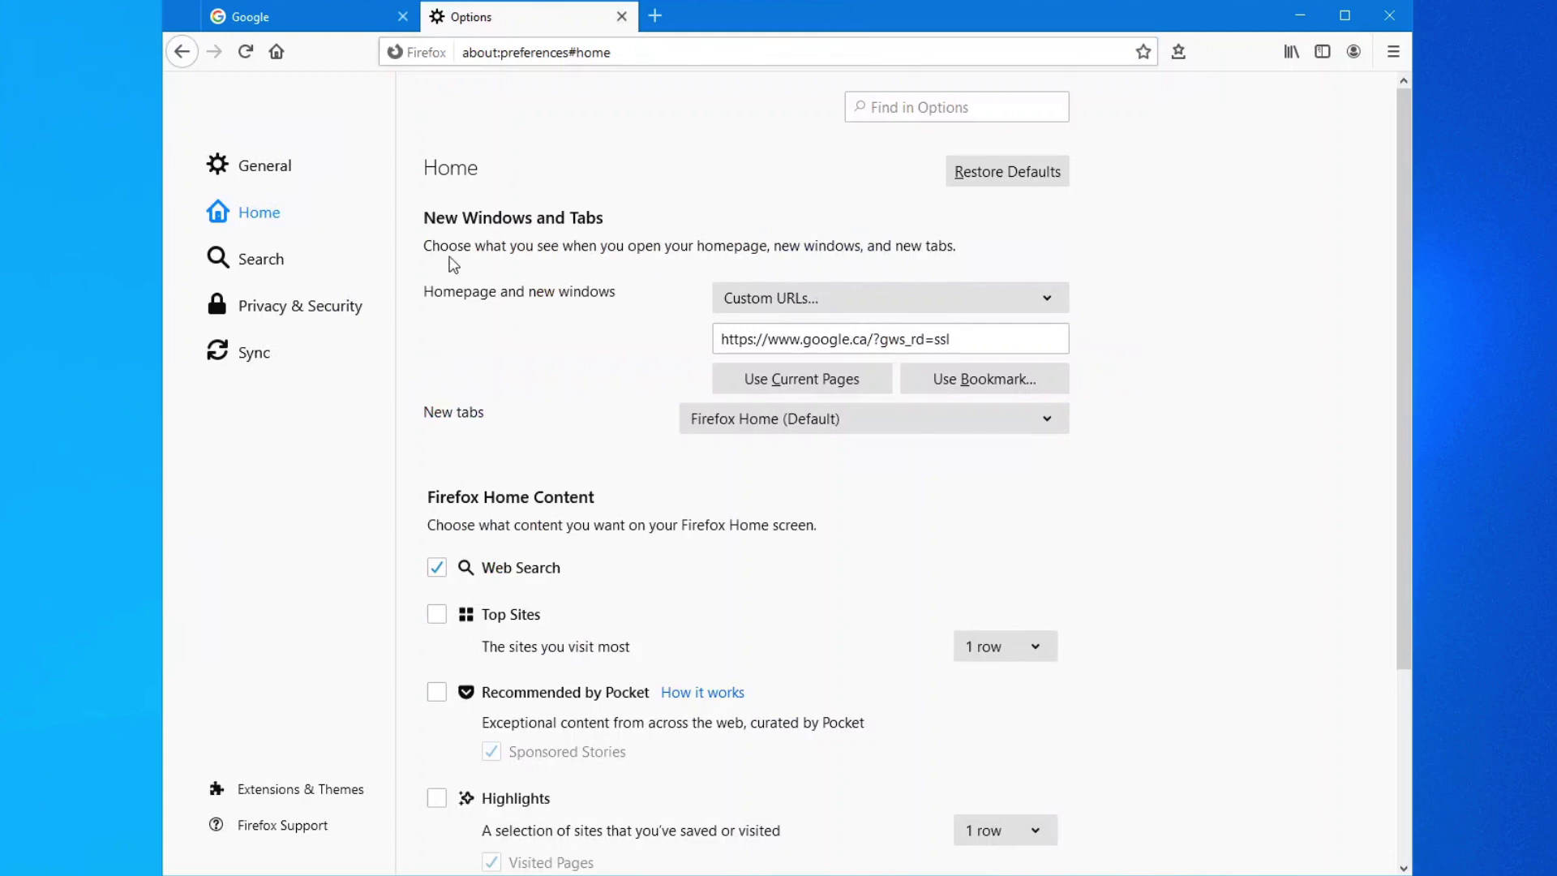
left_click(243, 264)
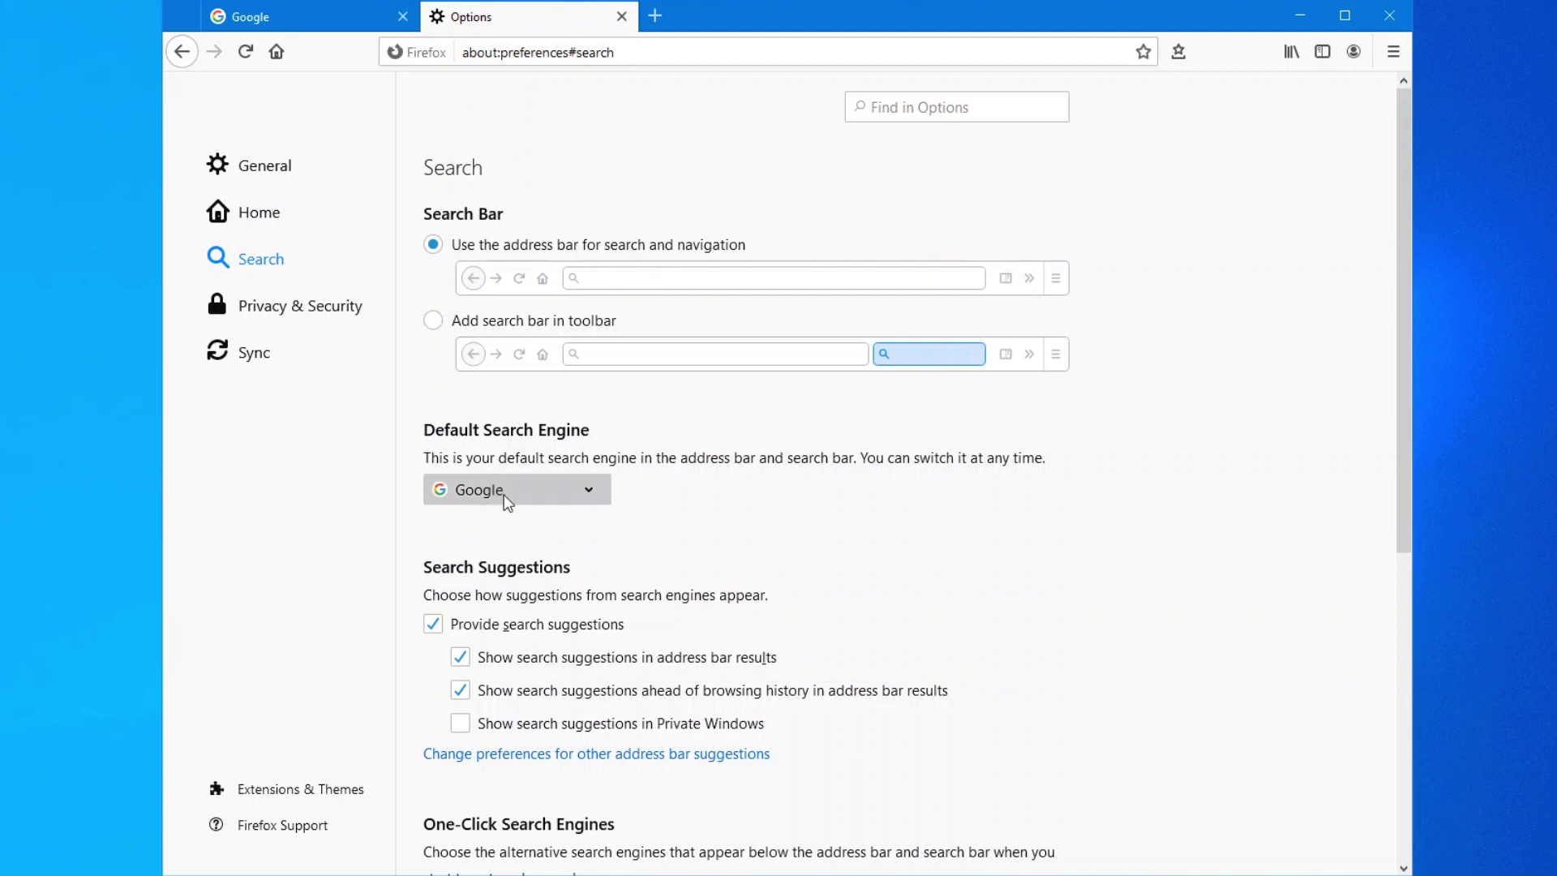
Keep Google as default search engine, test-search 'canada' in a new tab, then close Firefox.
left_click(543, 489)
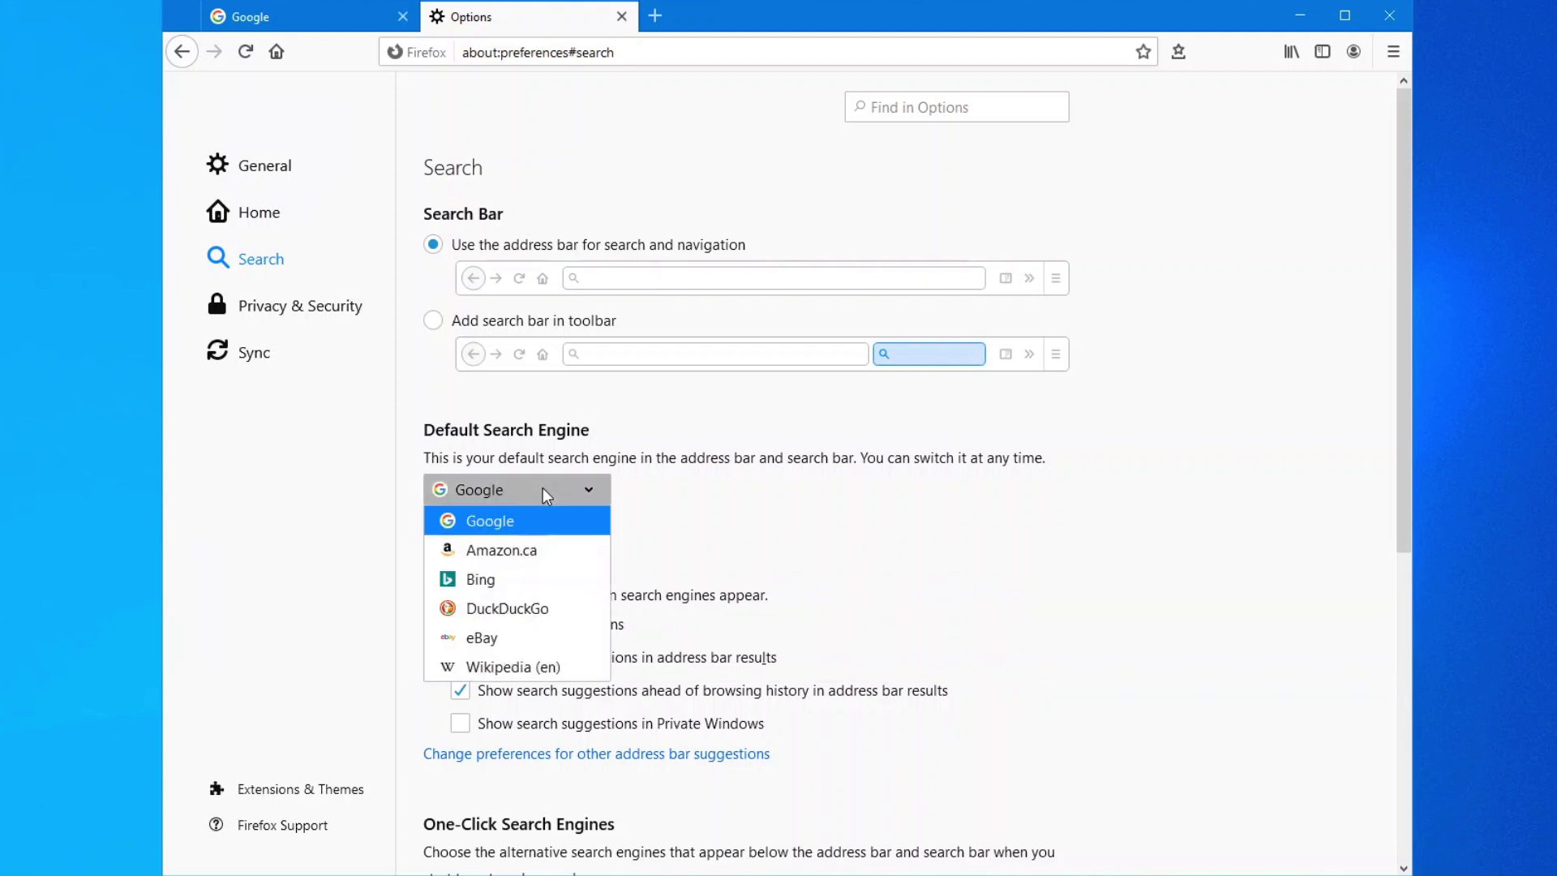
left_click(542, 488)
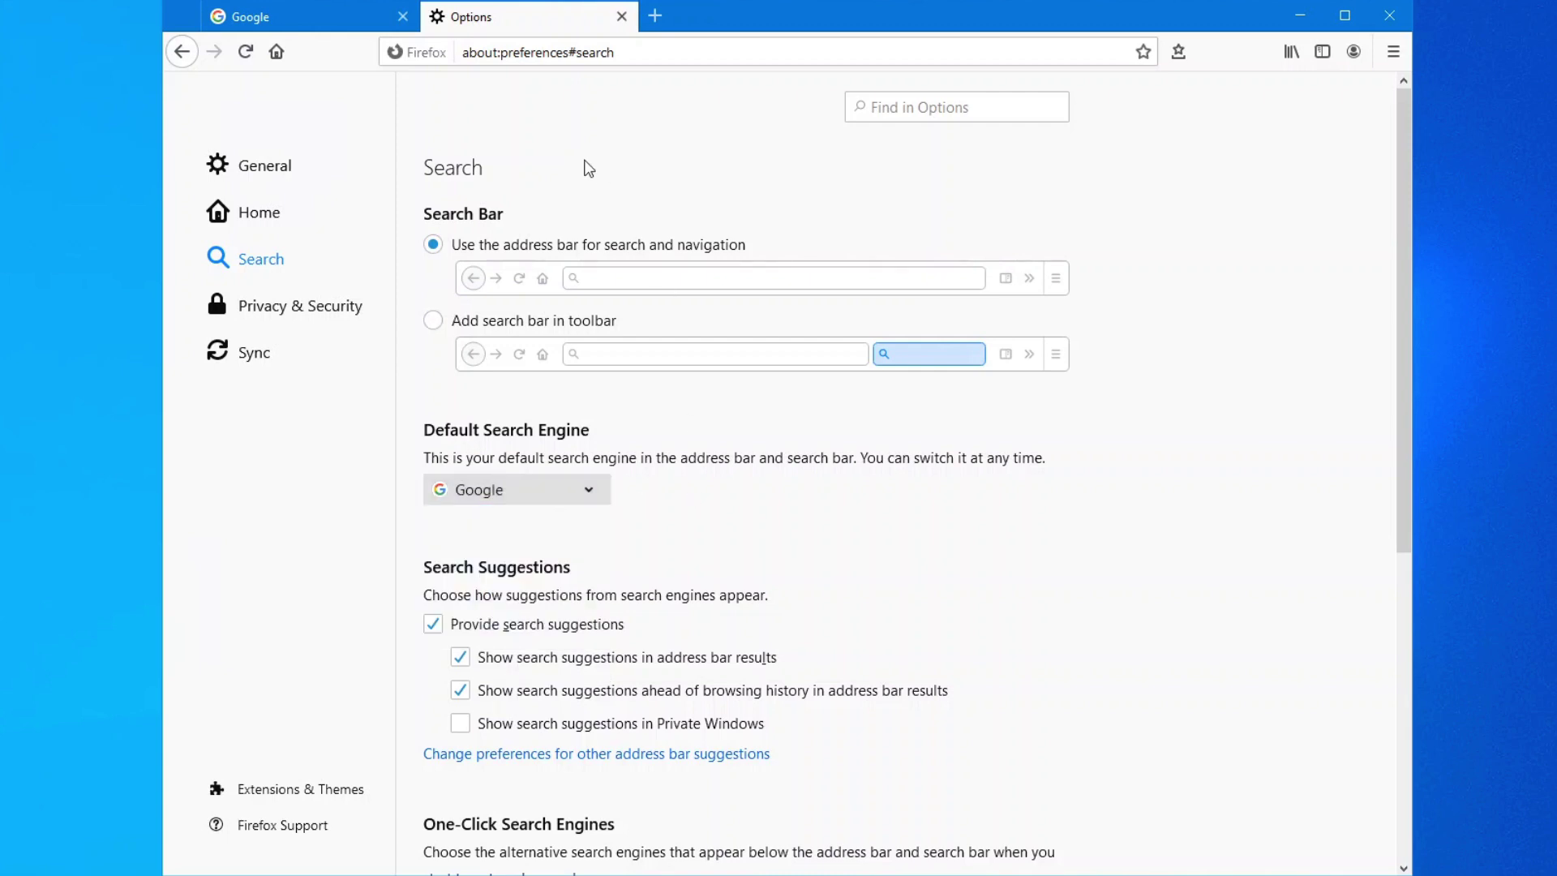
left_click(653, 17)
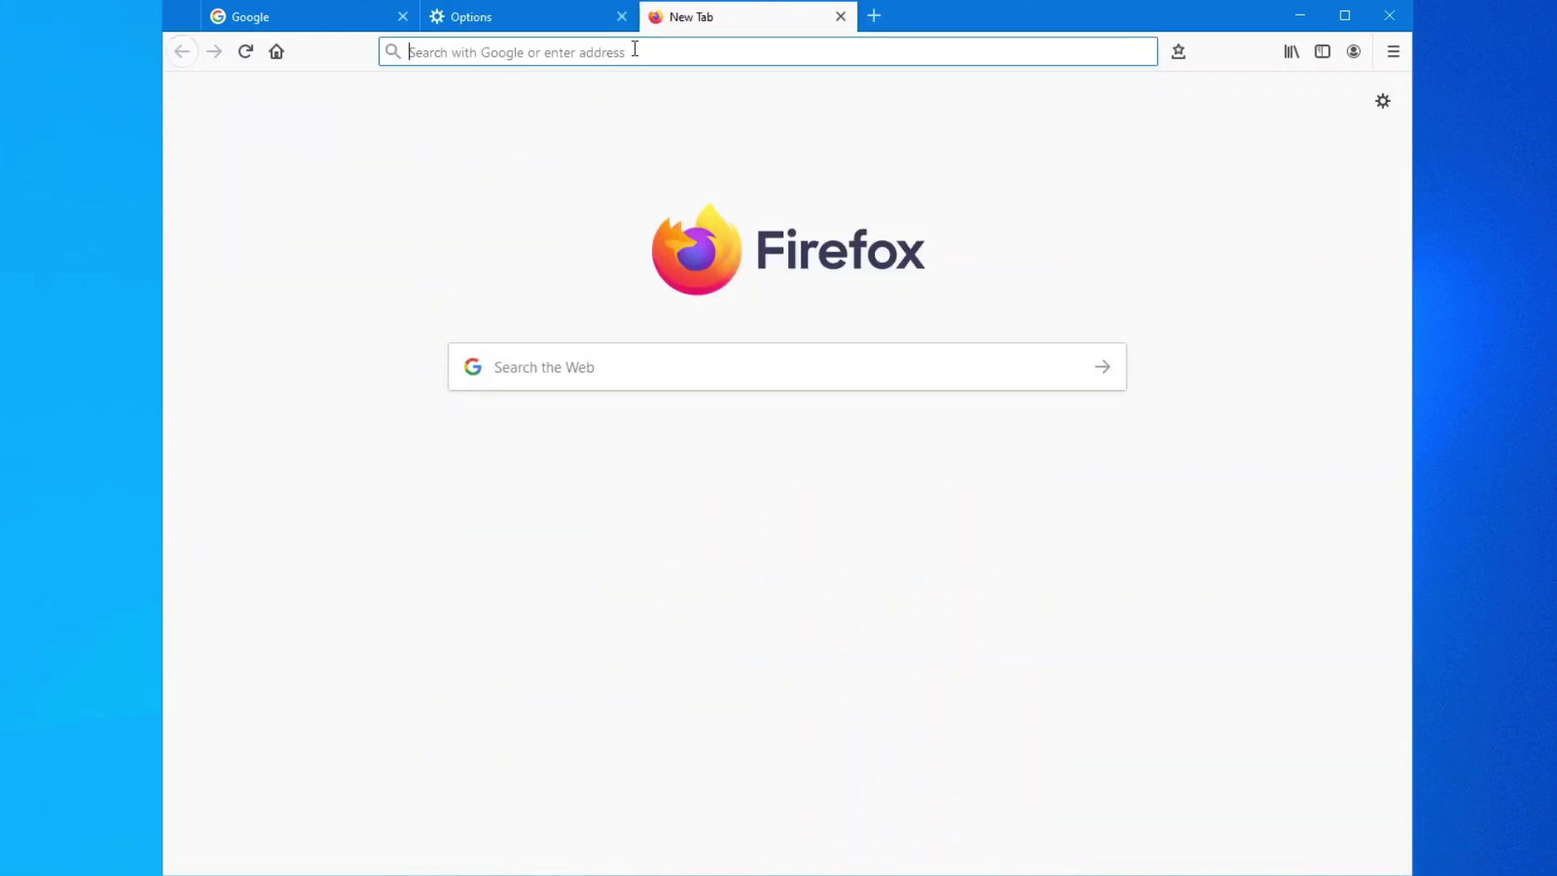
left_click(549, 52)
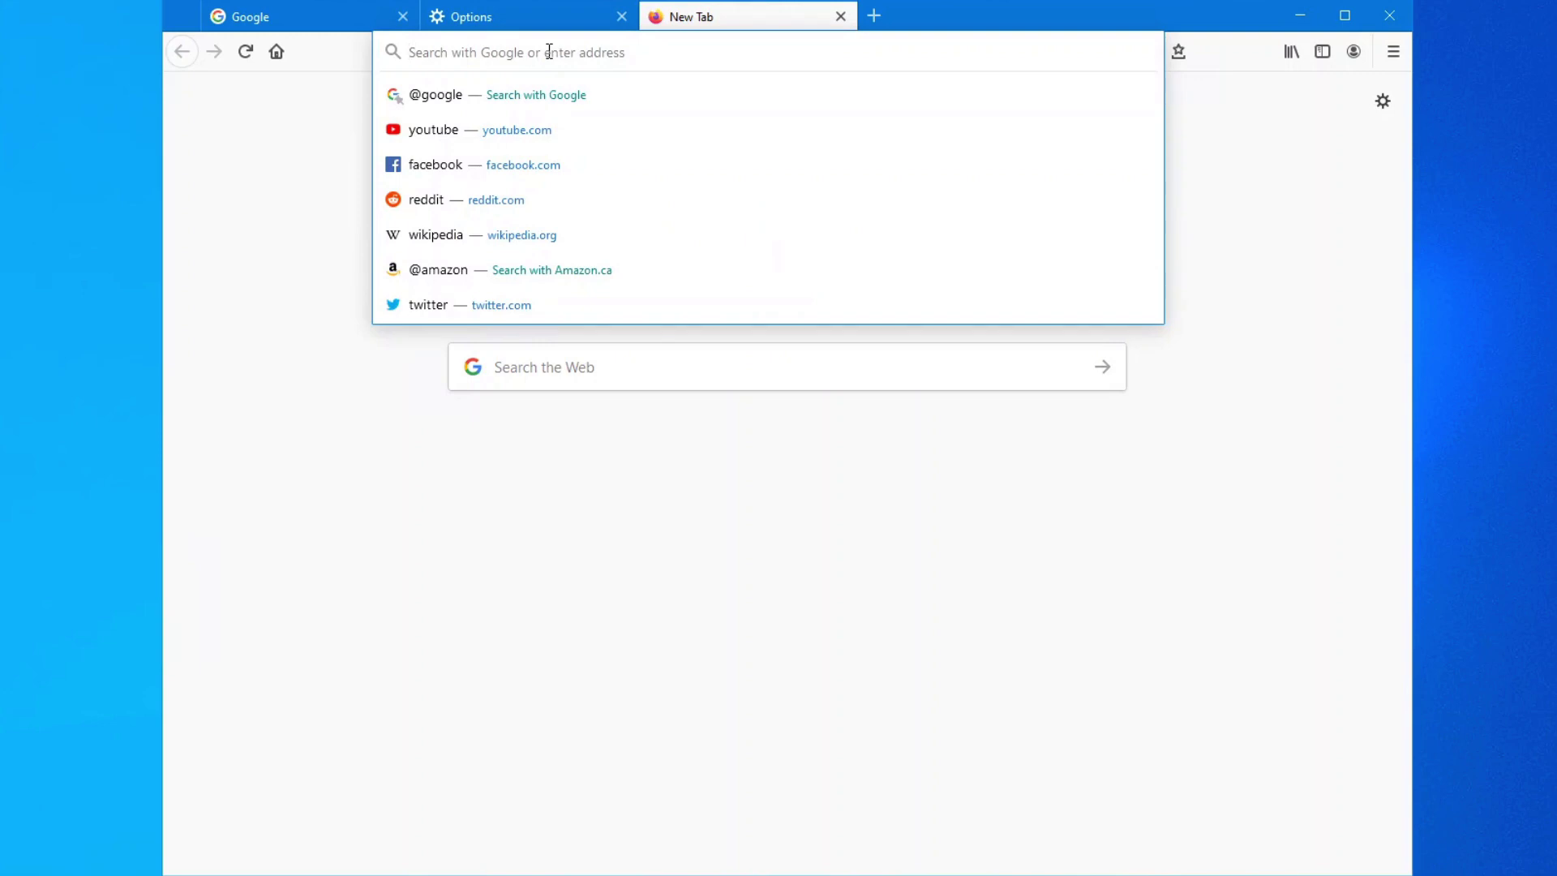
type("canada")
key("Return")
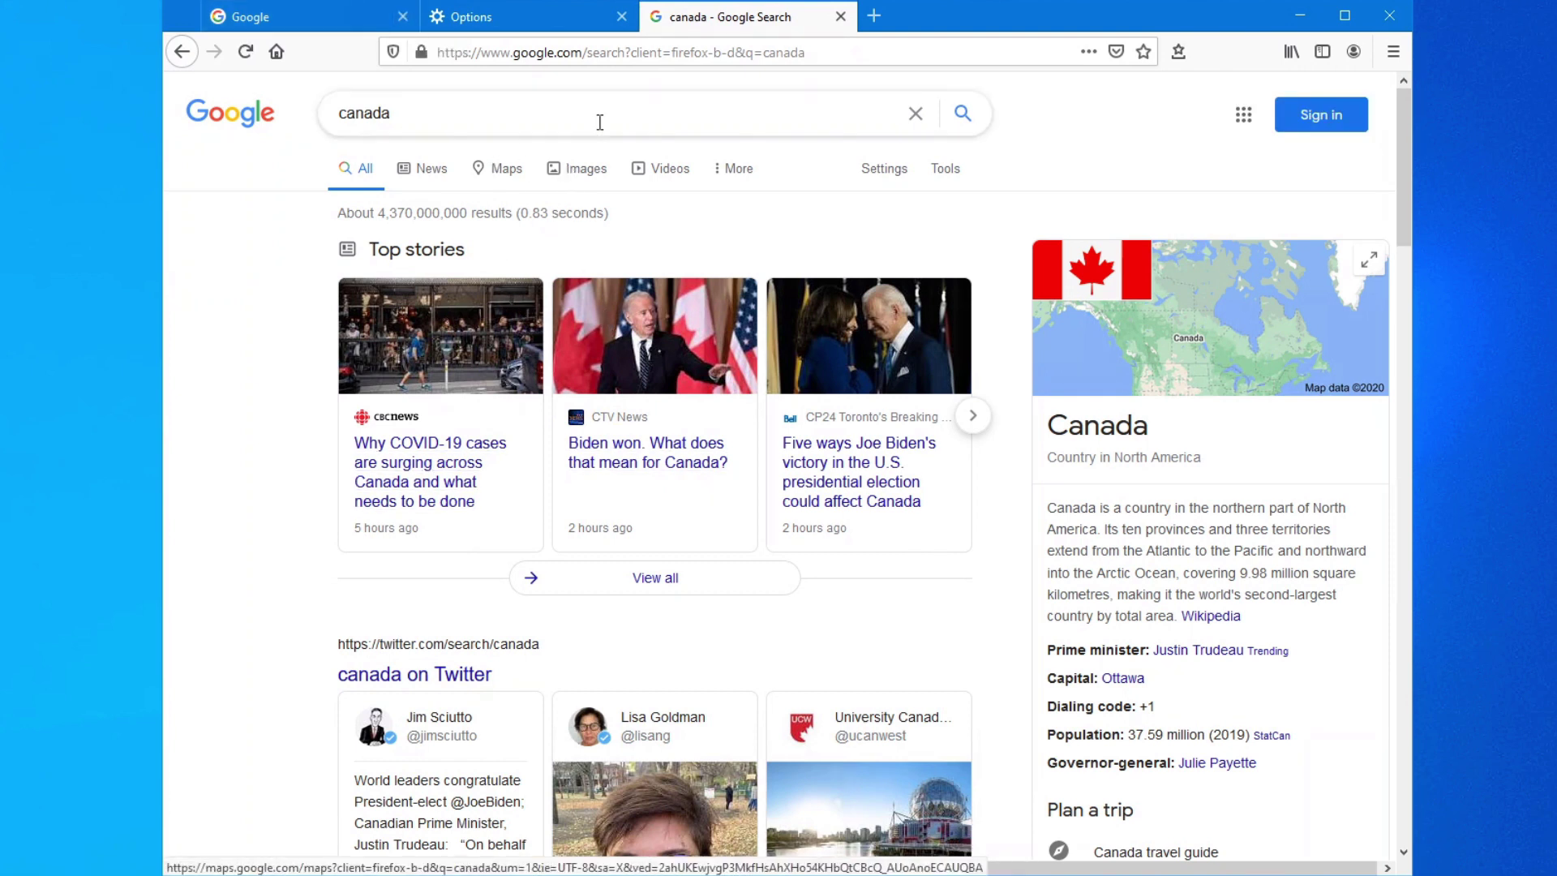
left_click(1389, 17)
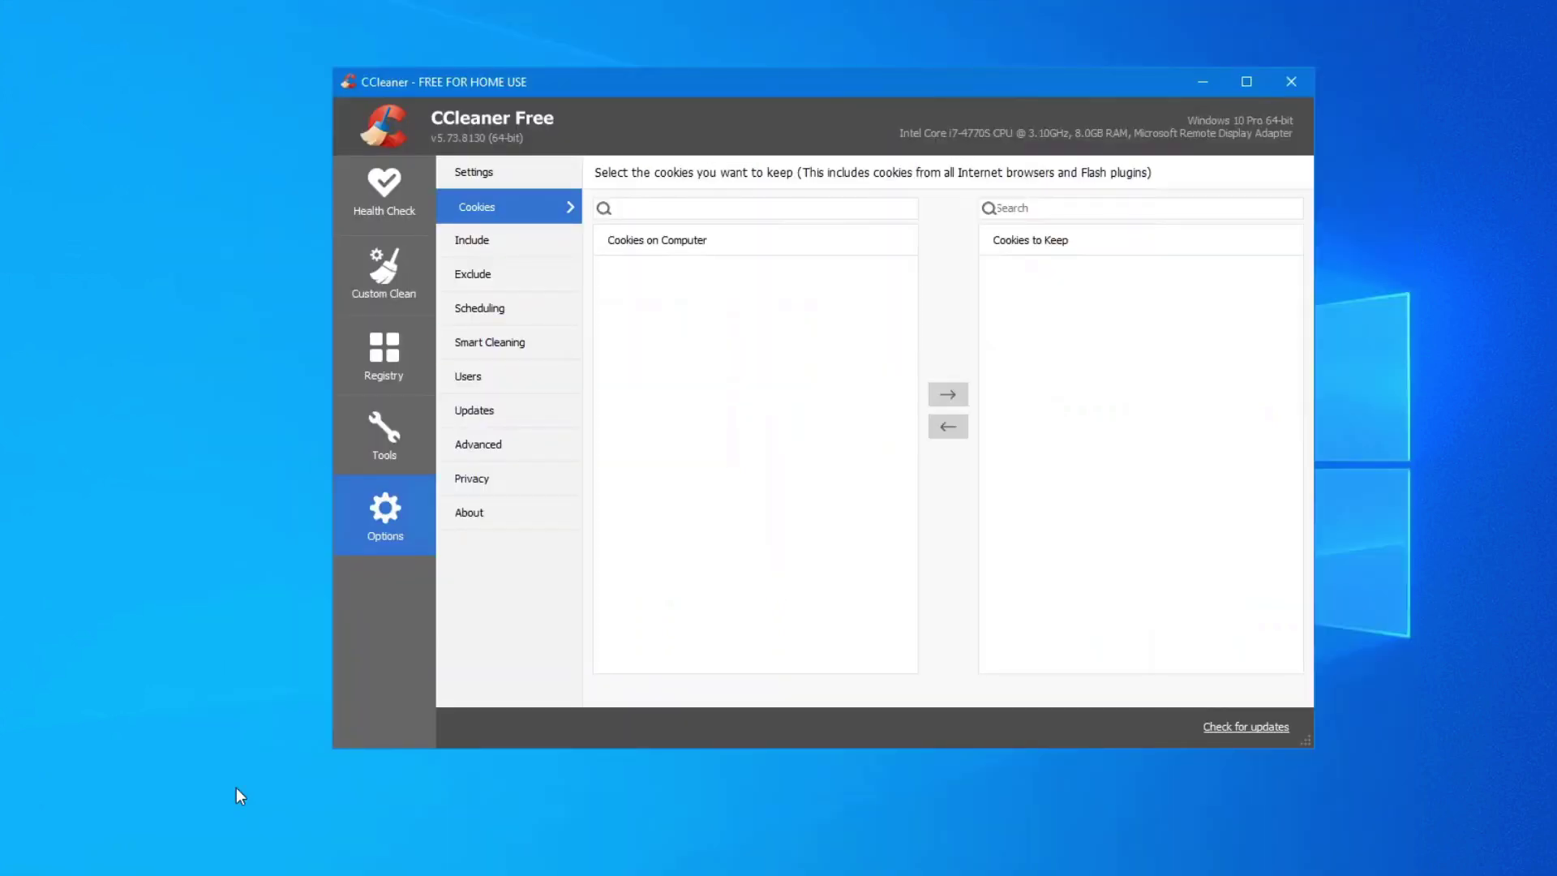
left_click(397, 439)
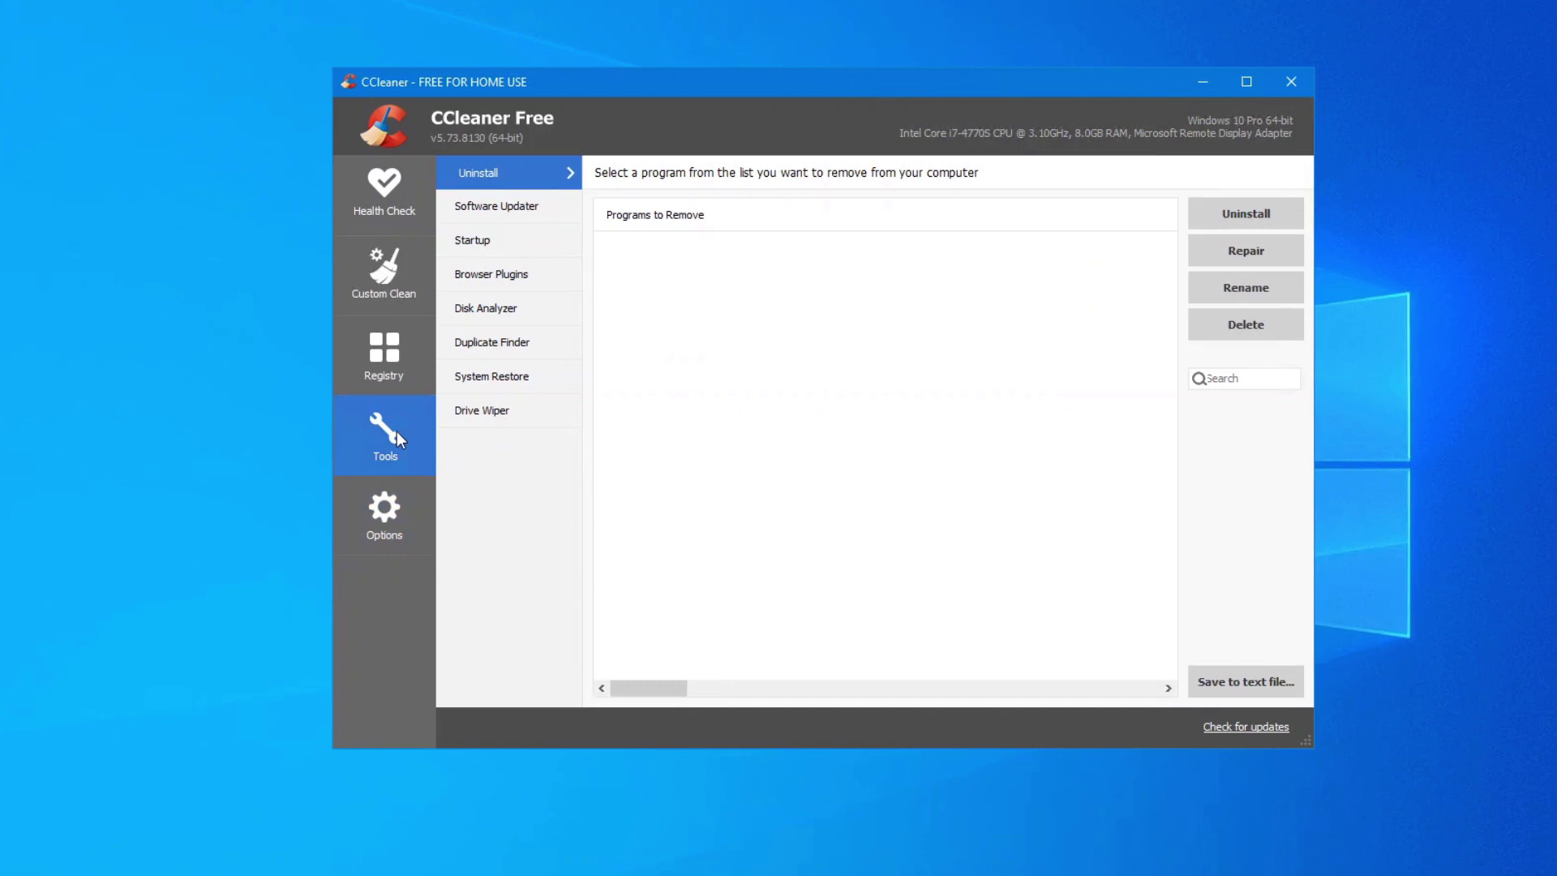
left_click(370, 513)
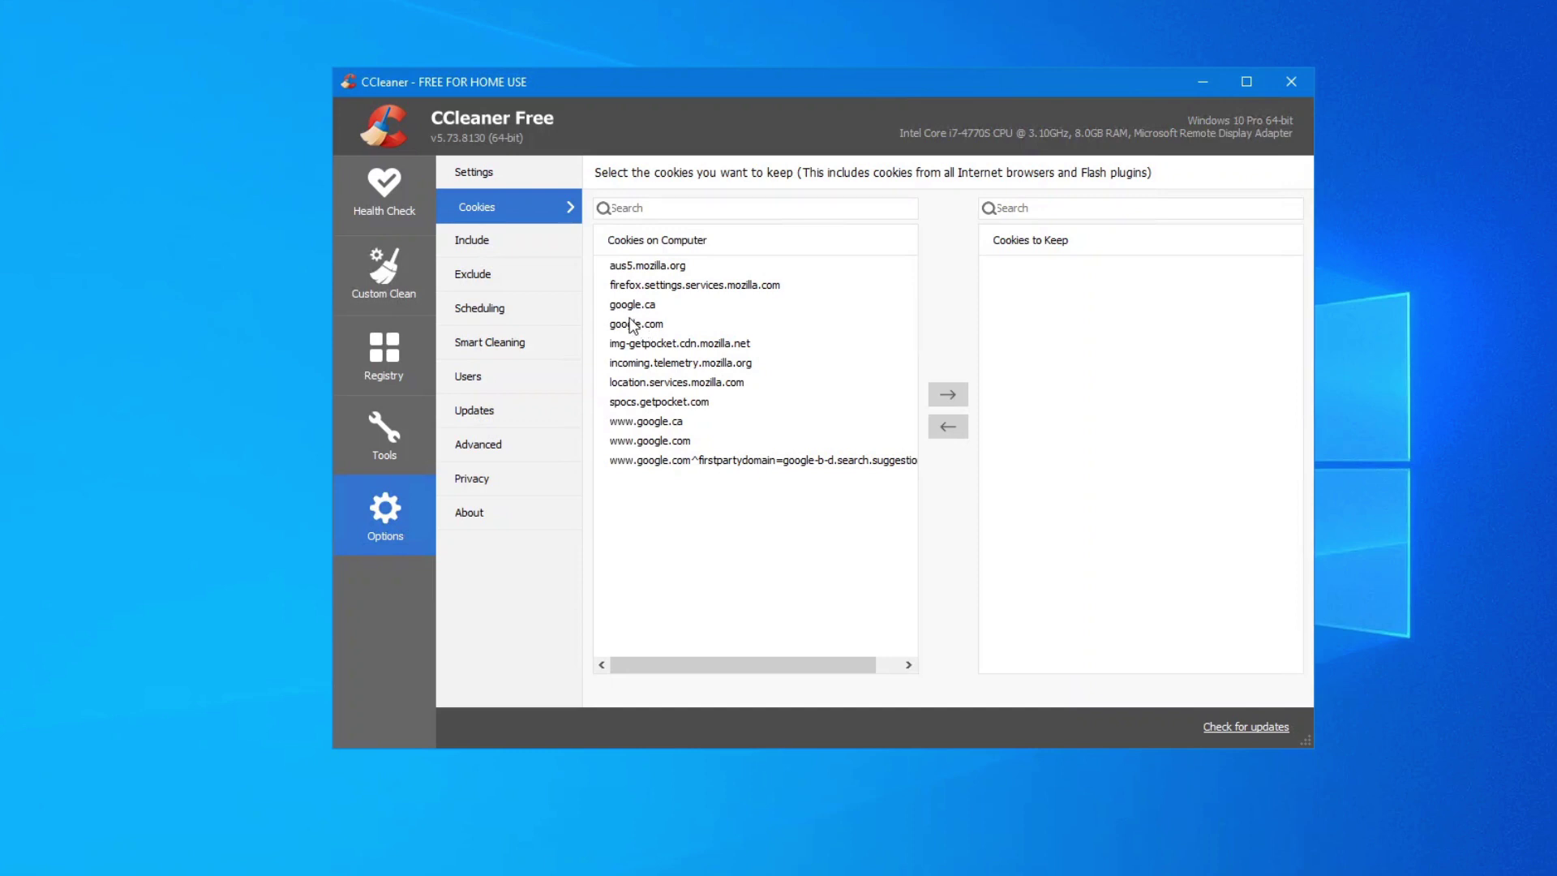
left_click(633, 324)
left_click(948, 394)
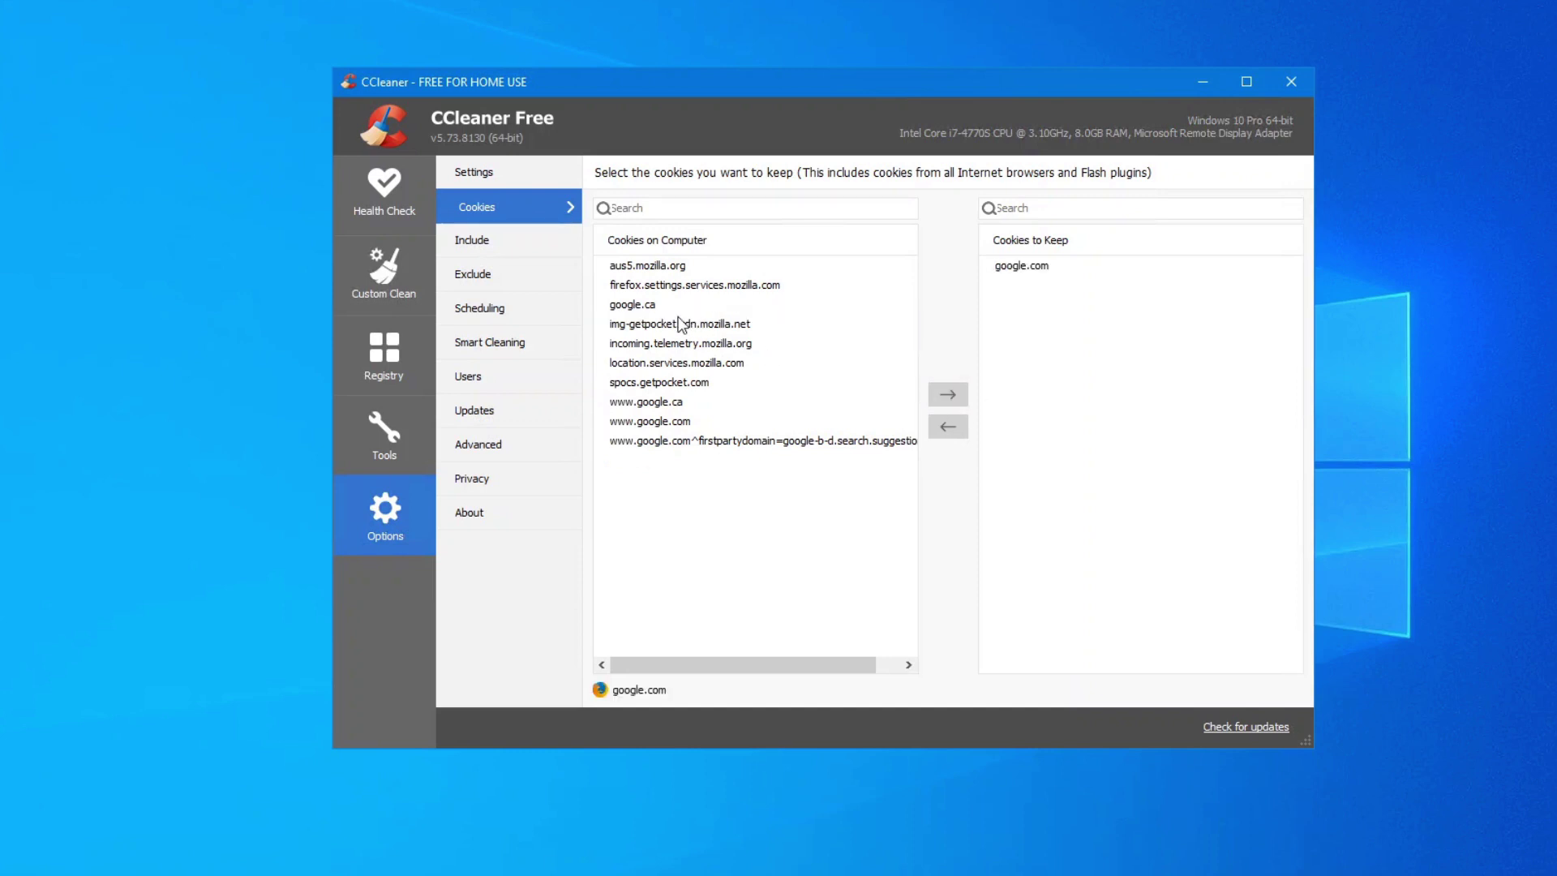
left_click(648, 312)
left_click(947, 394)
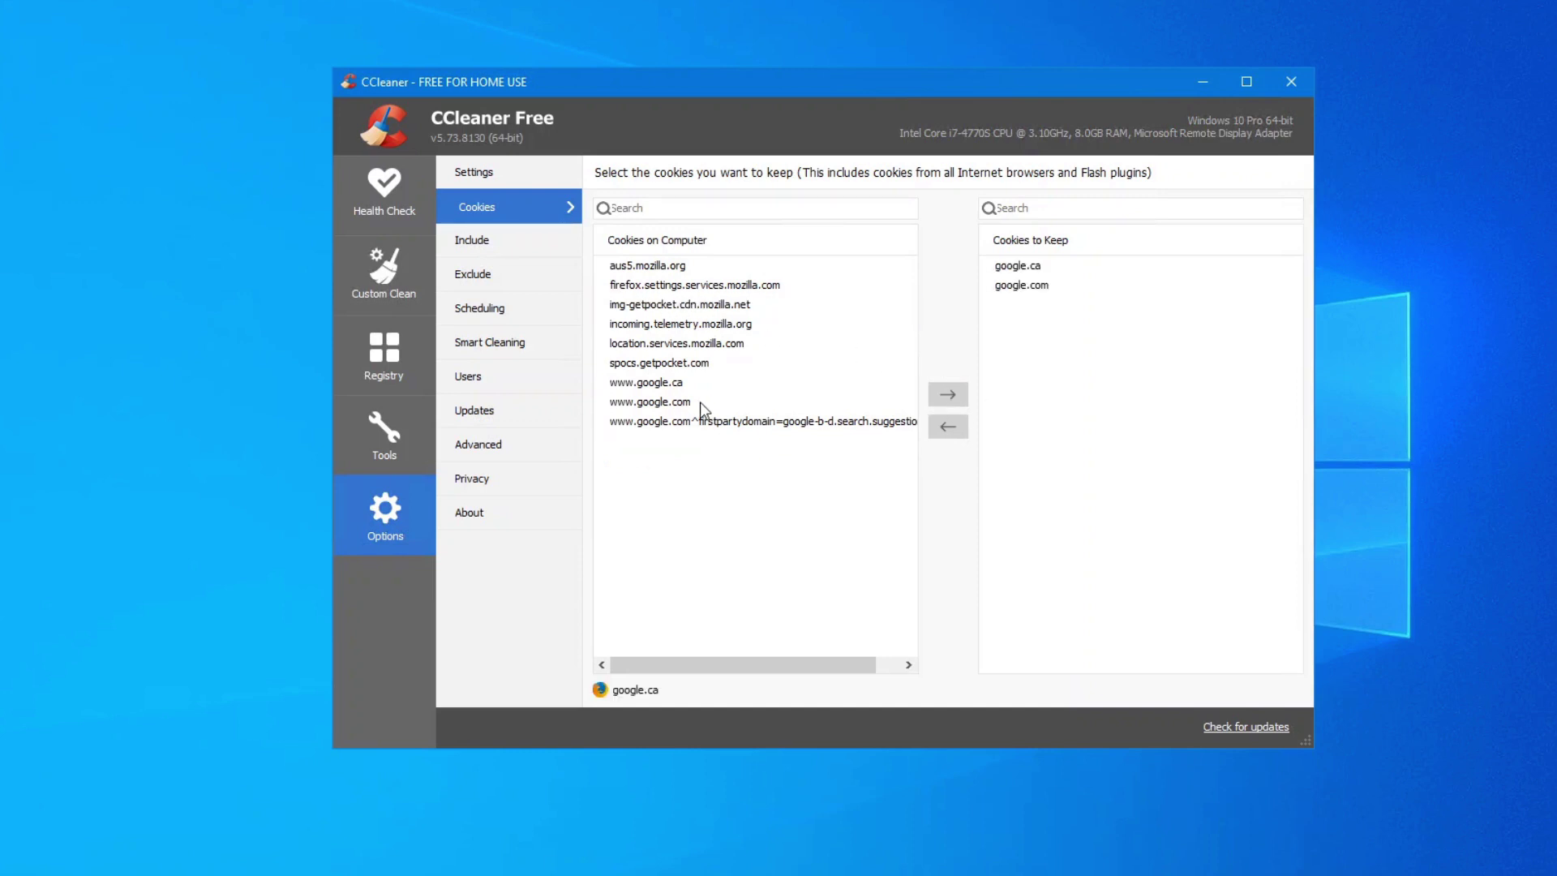
left_click(675, 401)
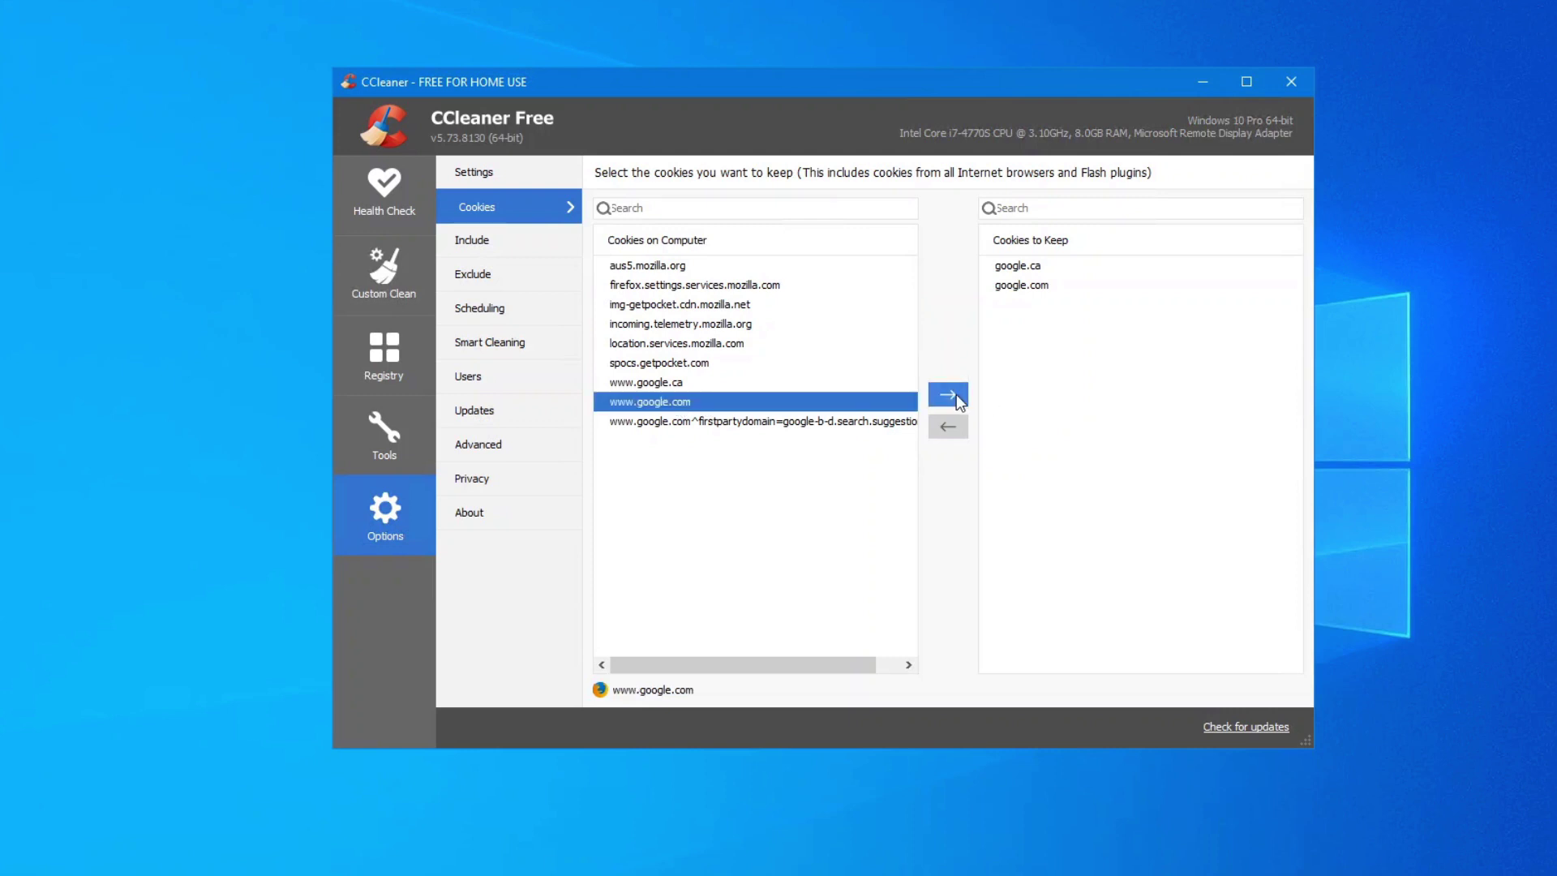
left_click(956, 394)
left_click(782, 382)
left_click(956, 394)
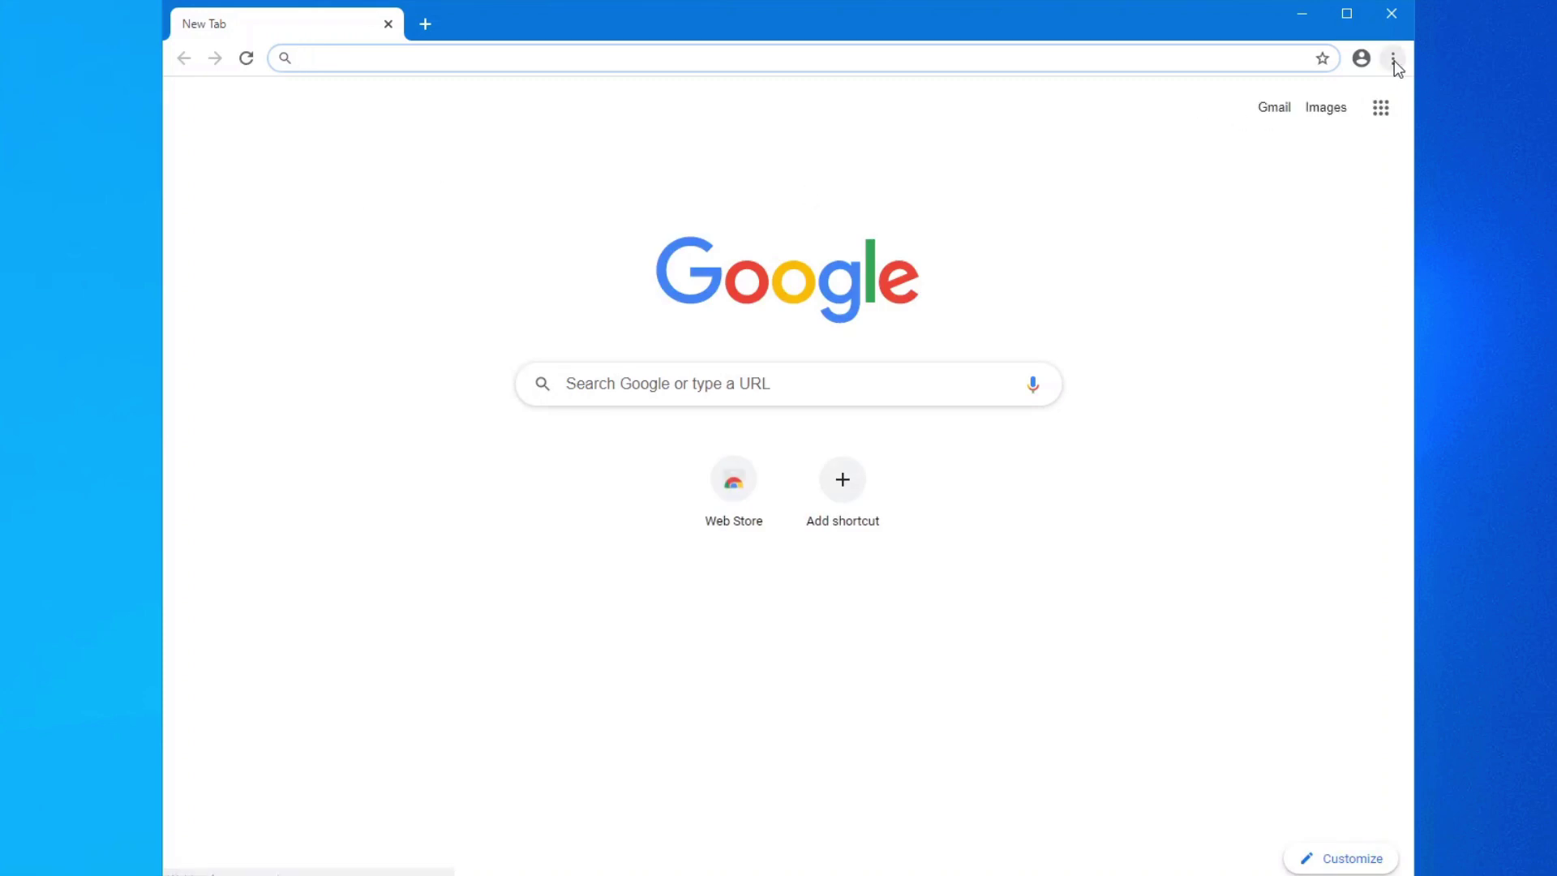
left_click(1392, 59)
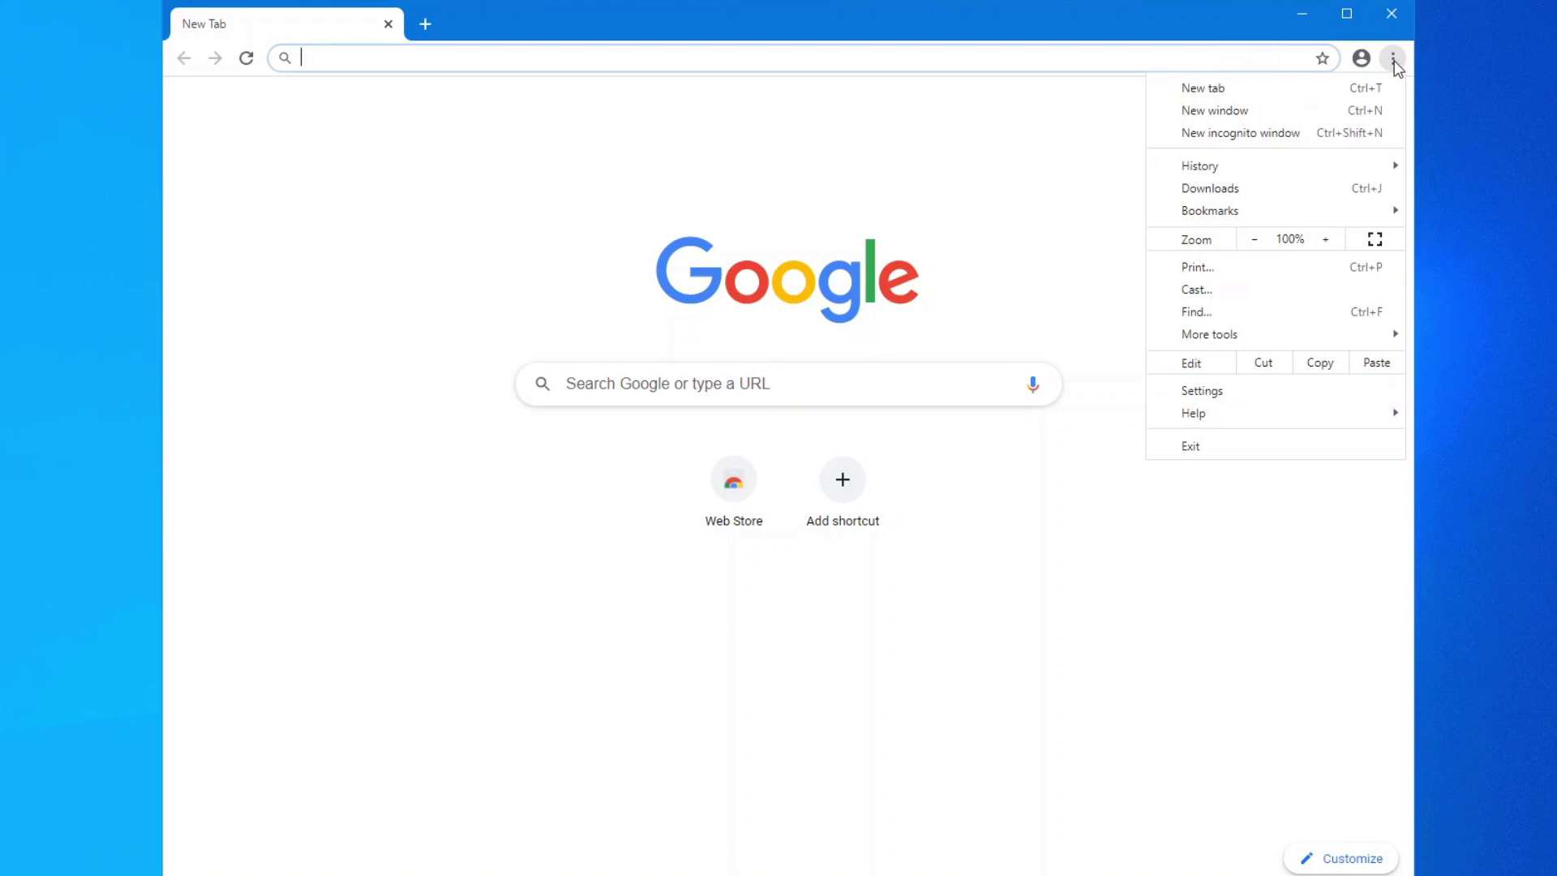
left_click(1254, 393)
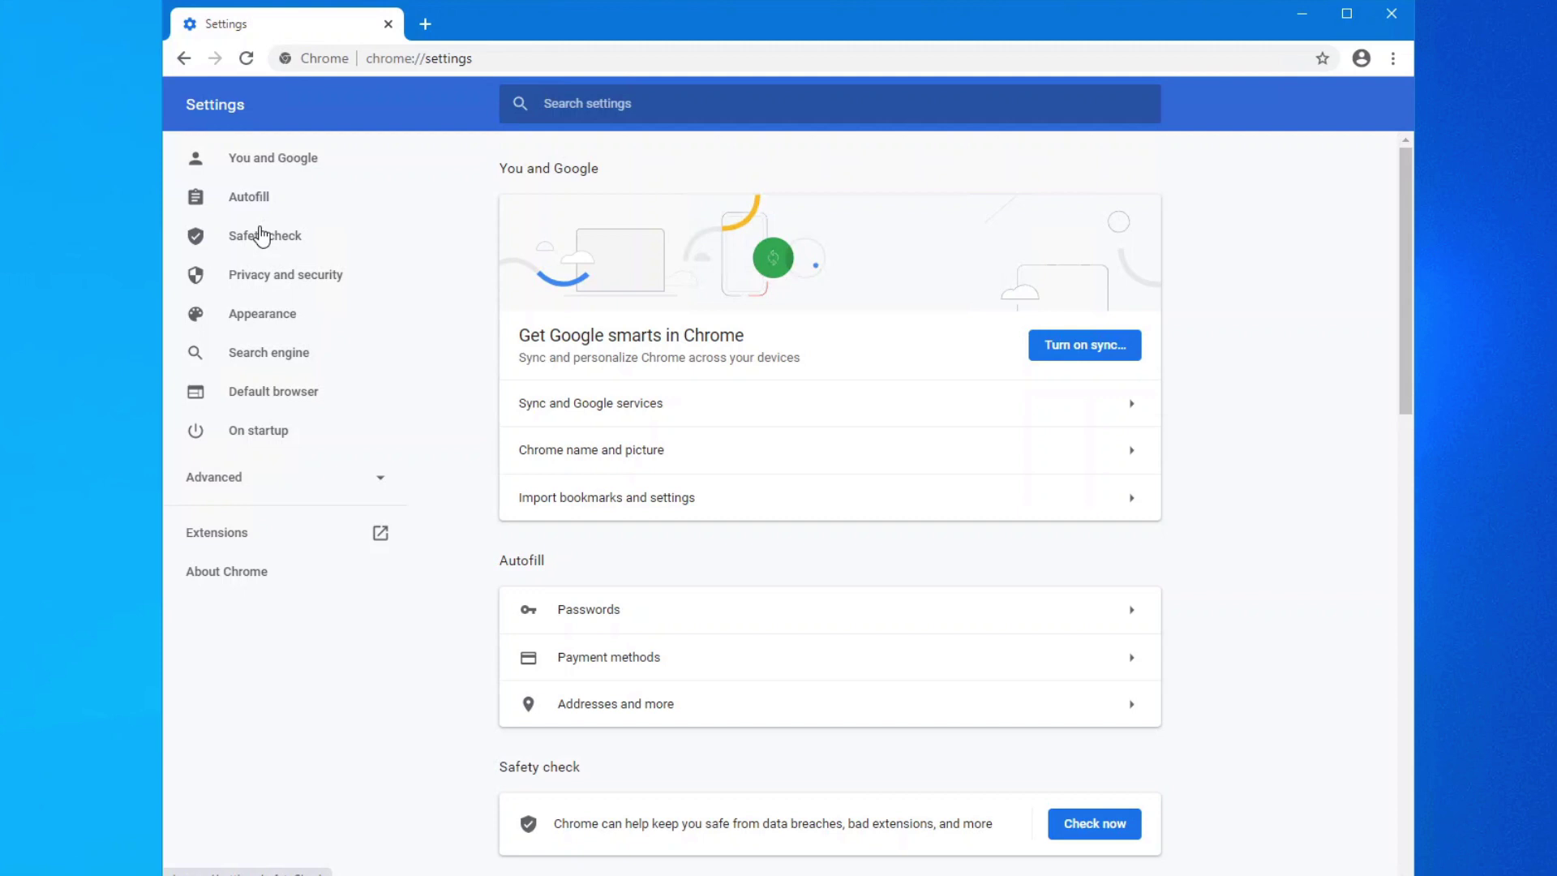
scroll(823, 584, "down", 20)
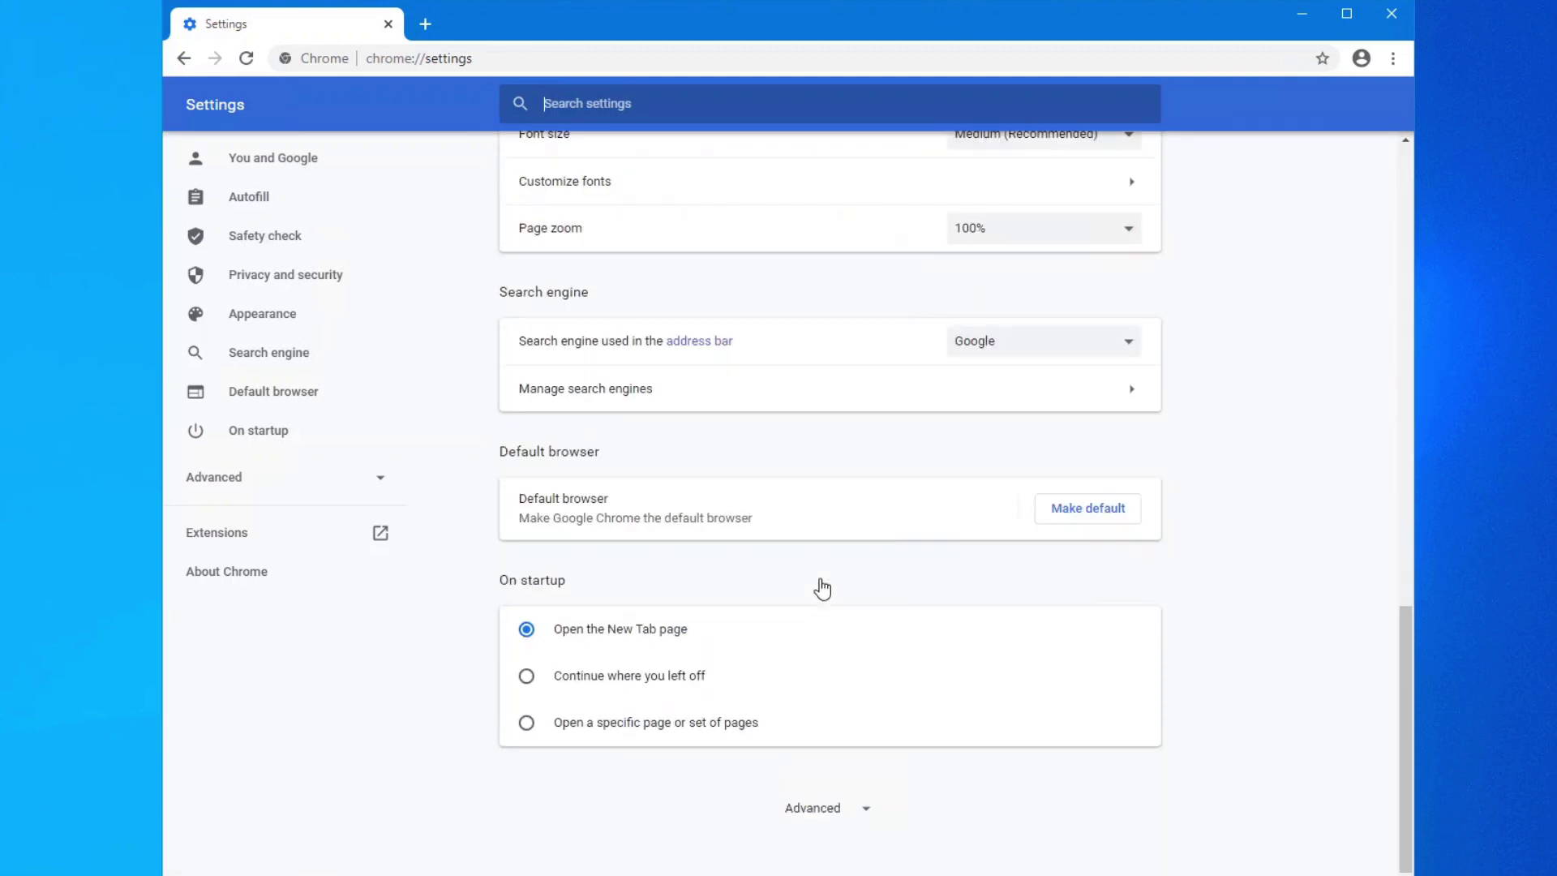
left_click(547, 724)
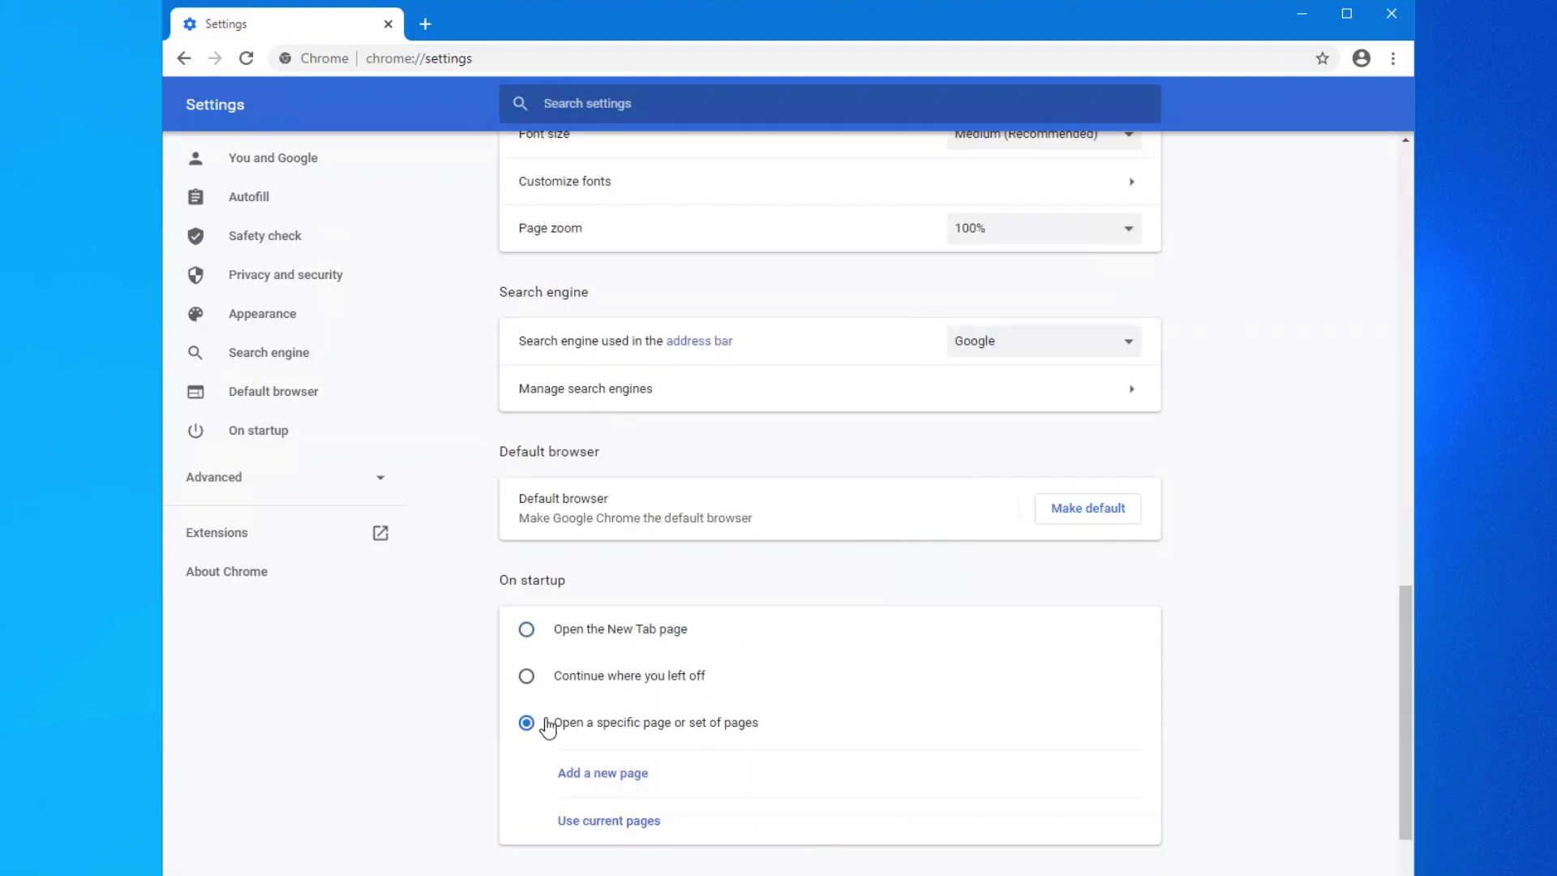
left_click(619, 774)
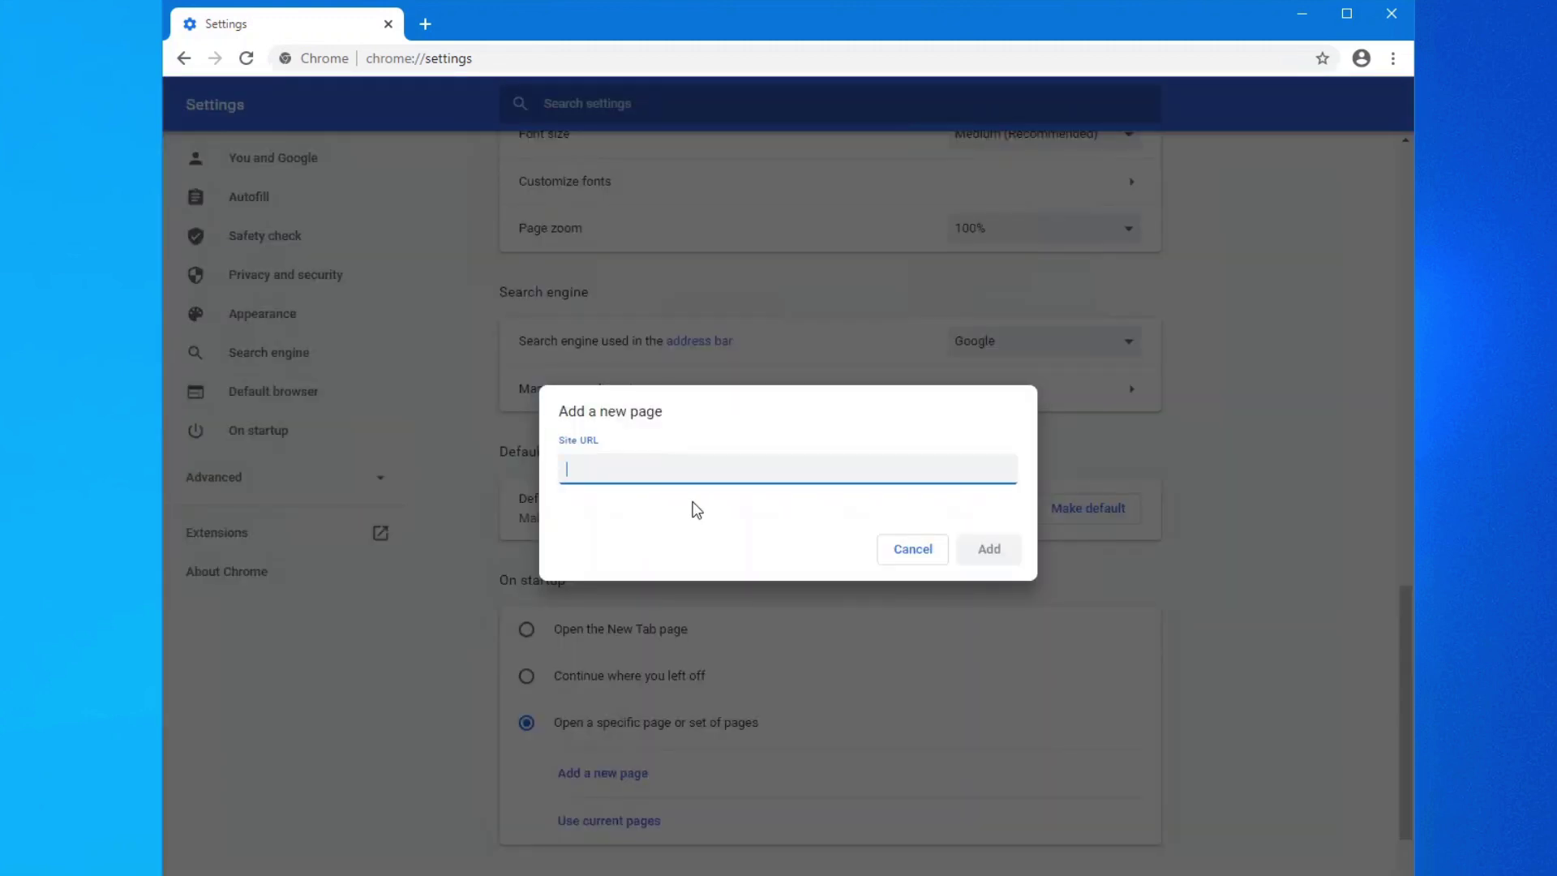
type("https://www.")
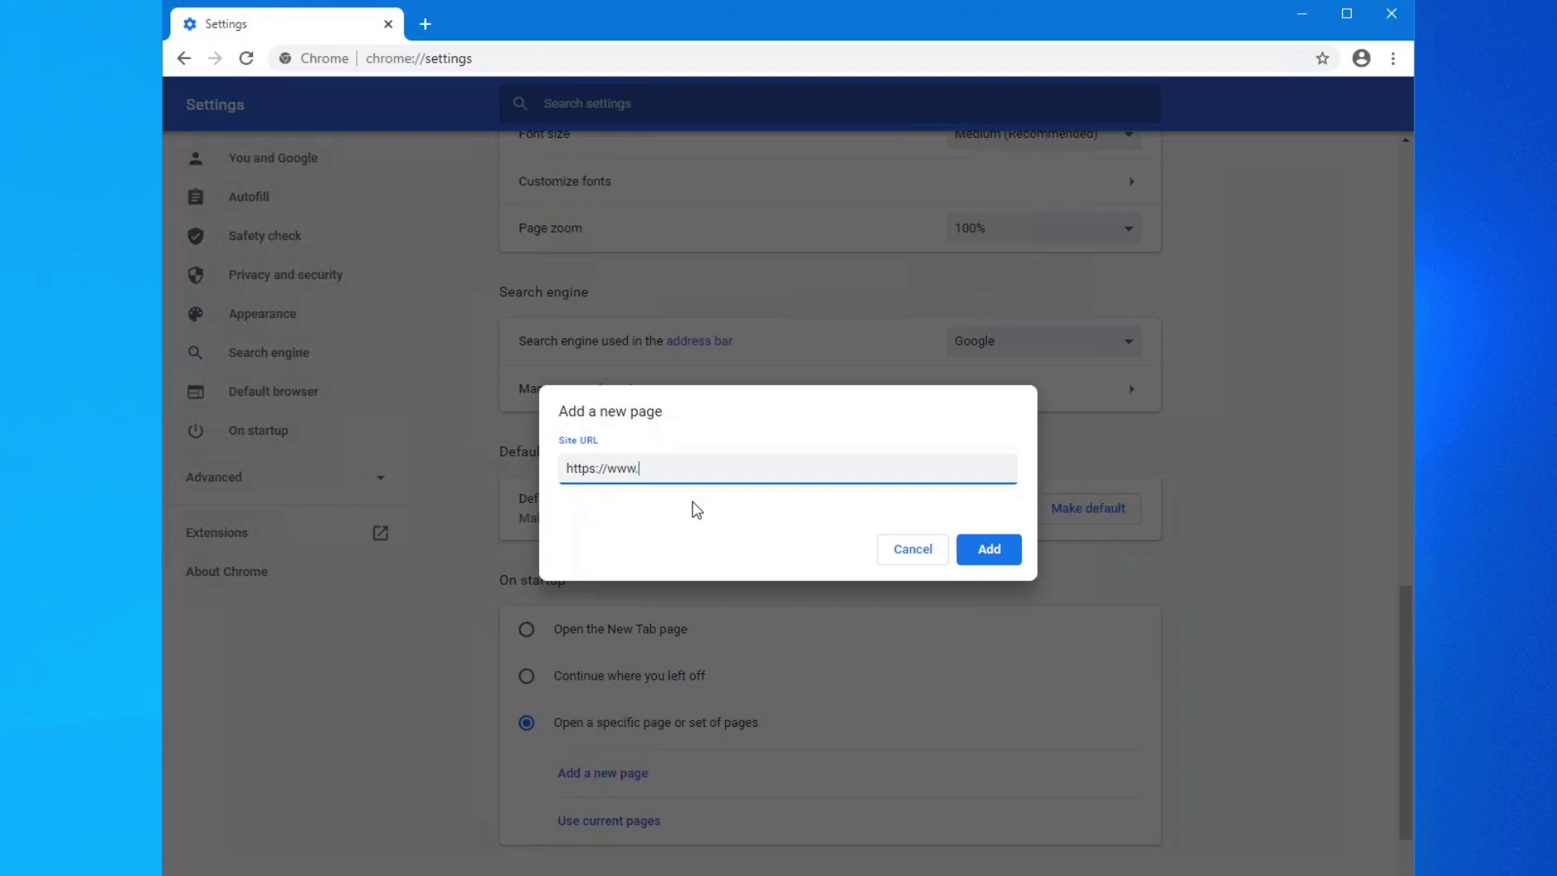
type("google.ca")
left_click(998, 549)
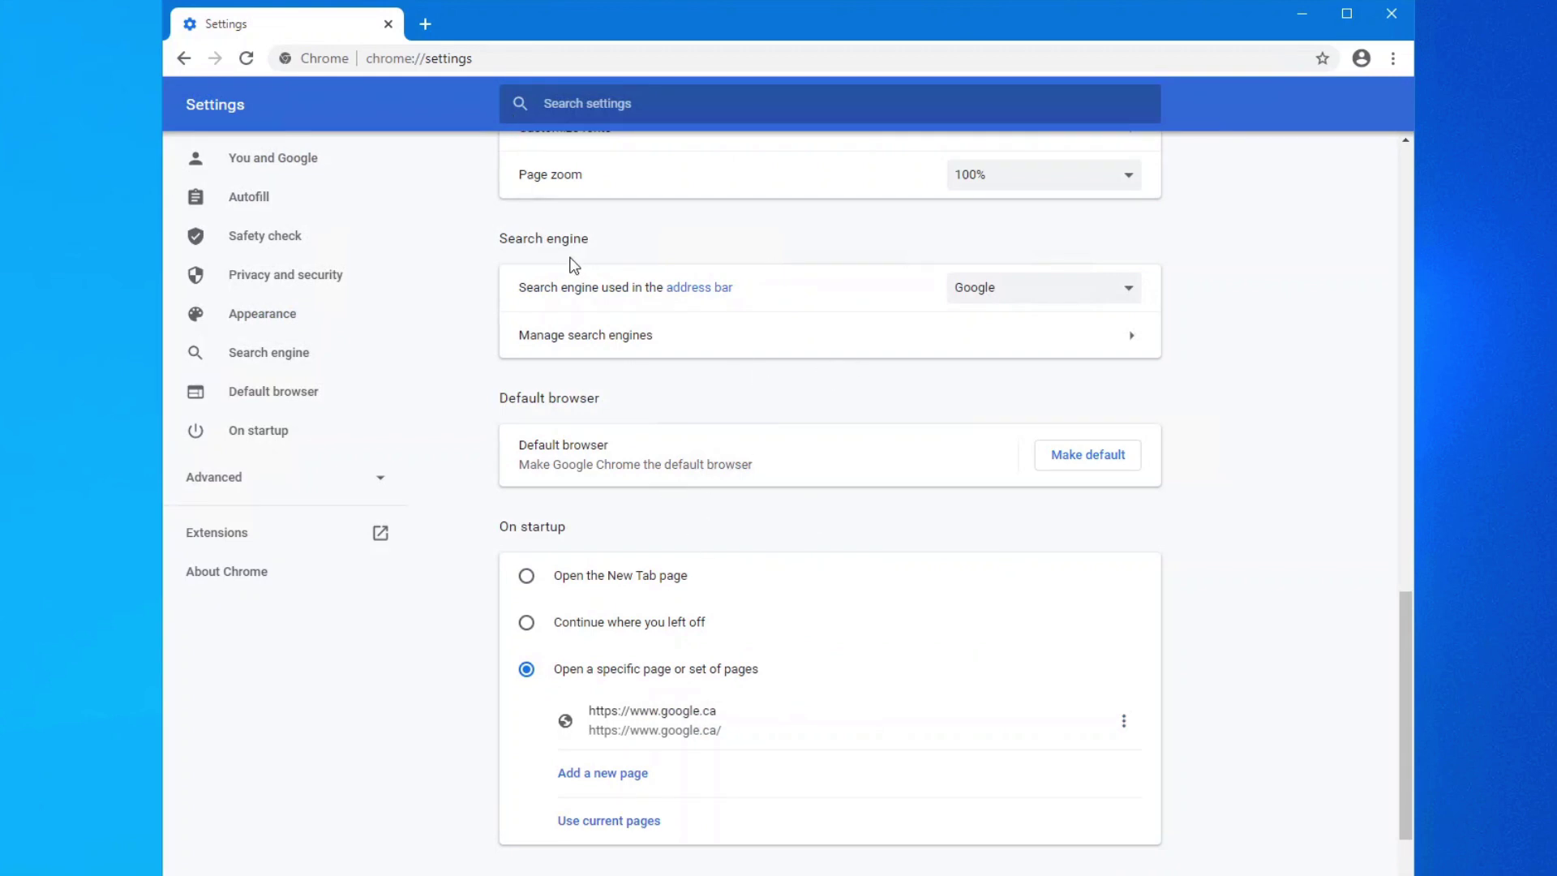
Keep Google as Chrome's search engine and open a new tab.
left_click(1043, 300)
left_click(1042, 311)
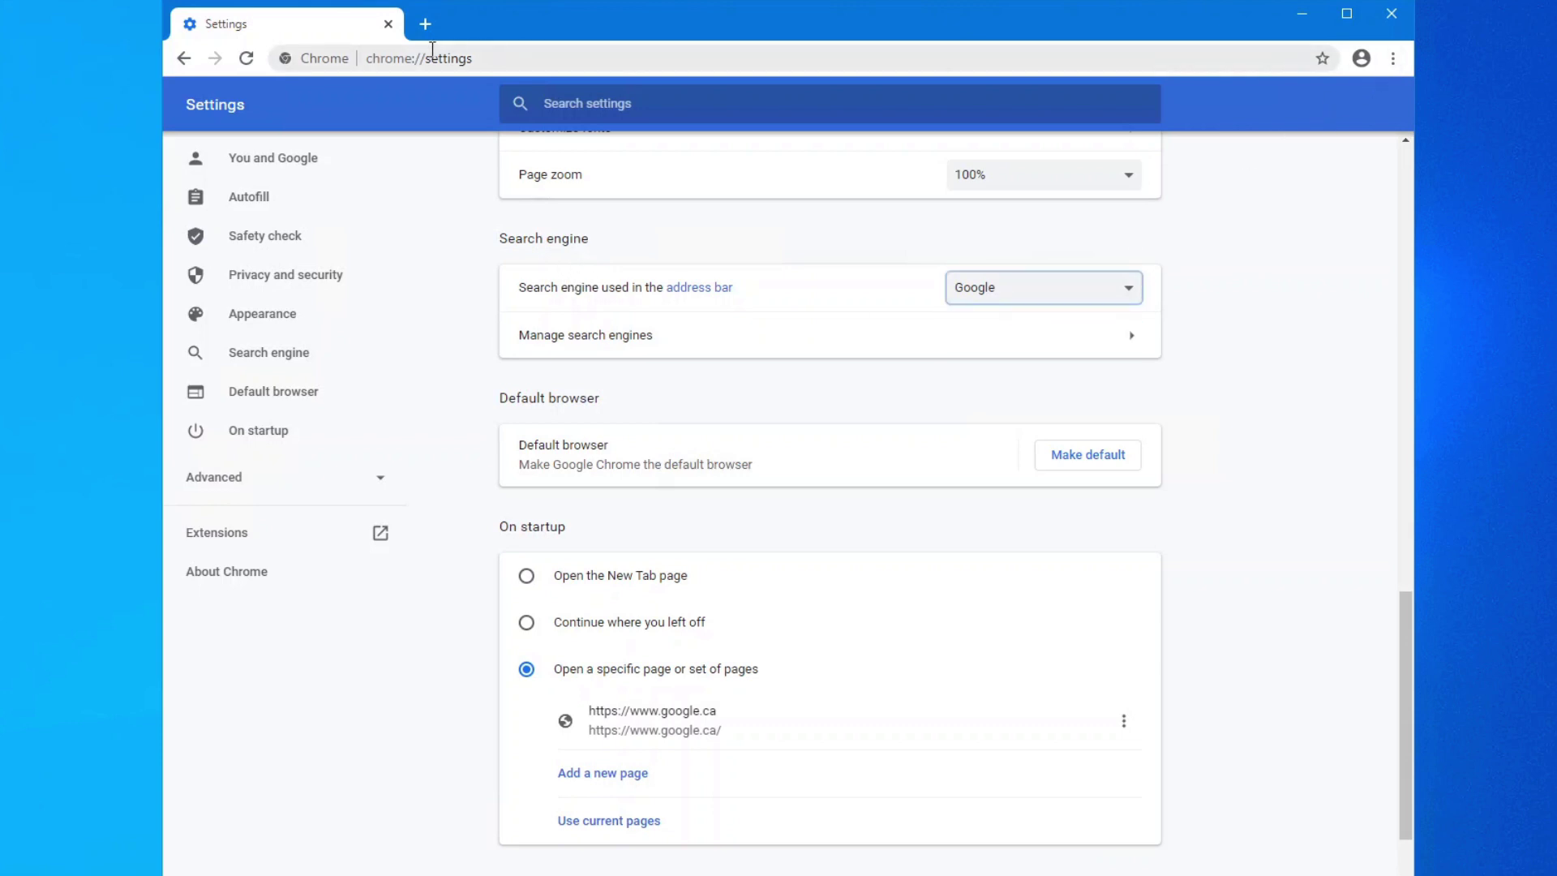
left_click(424, 25)
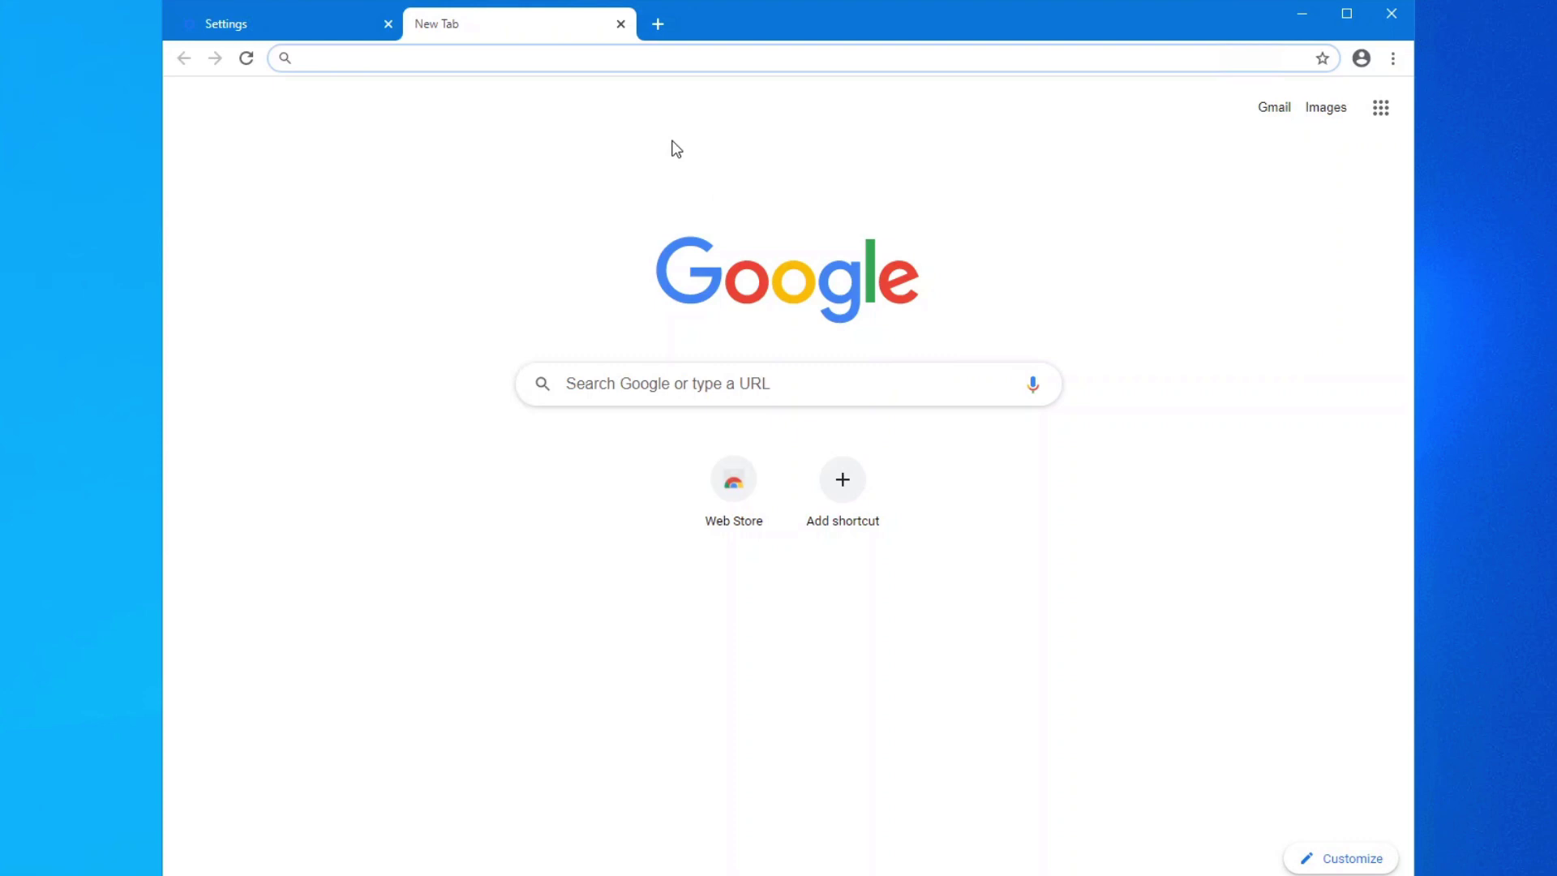
Give Chrome's New Tab page the Landscapes lakeside-rocks background and turn on Hide shortcuts.
left_click(1330, 868)
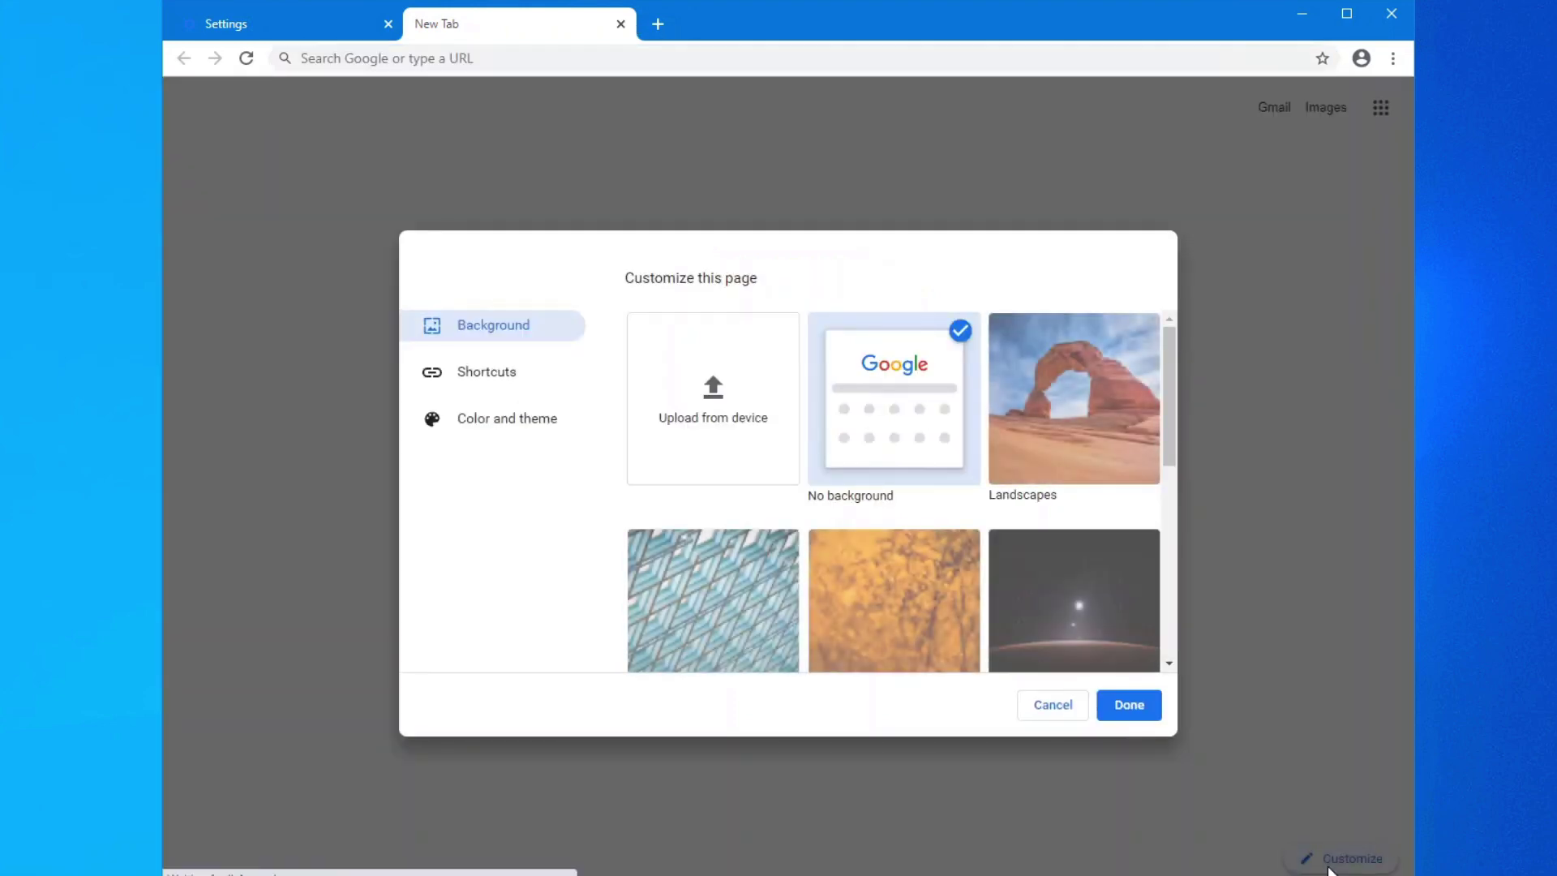
left_click(1086, 460)
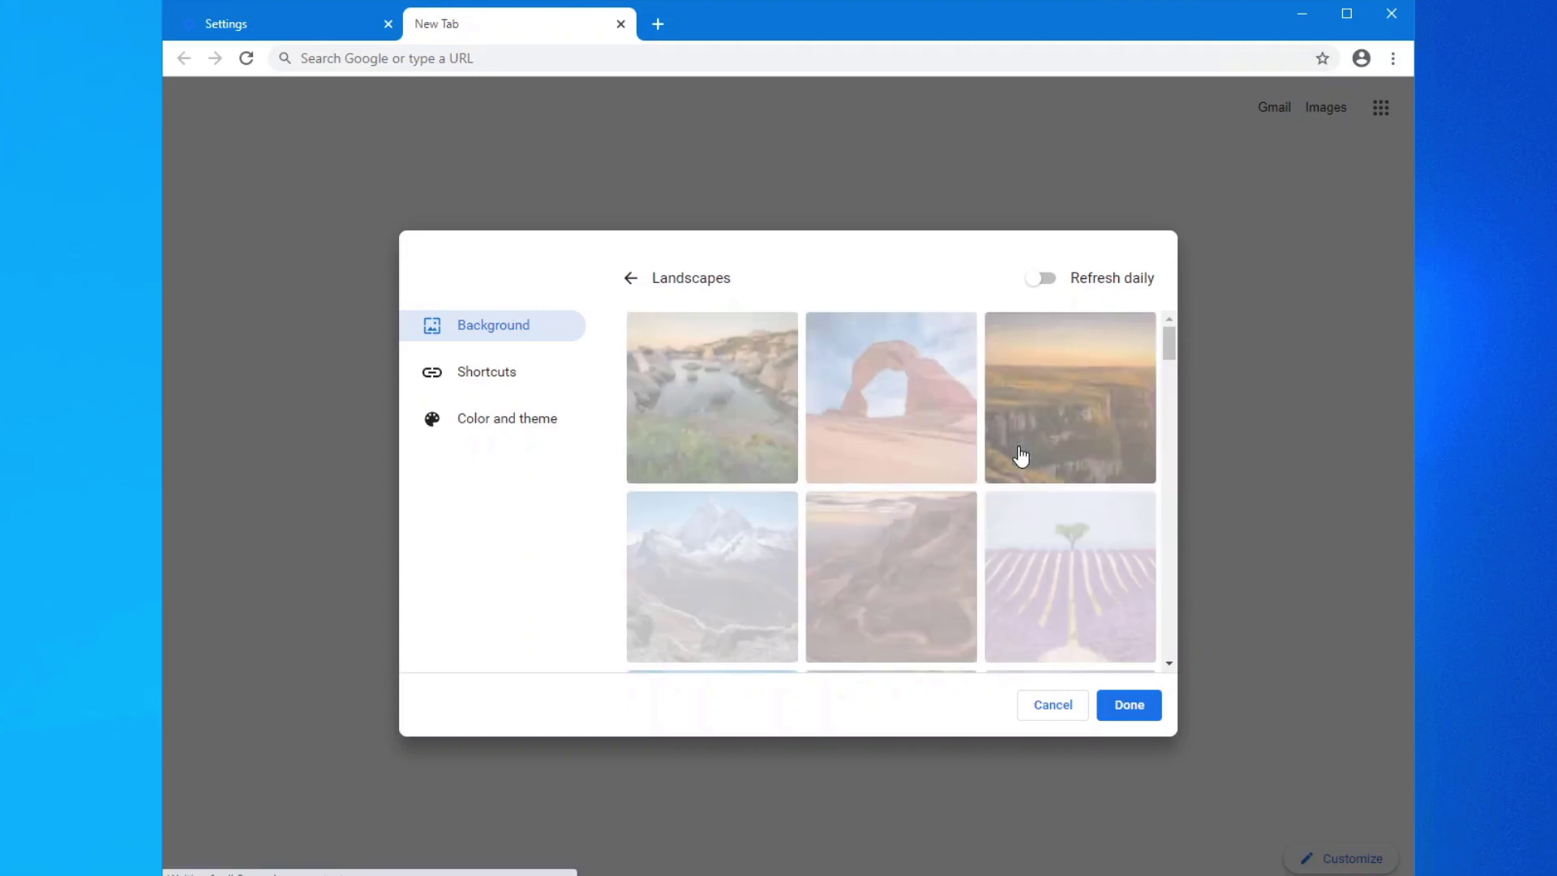
left_click(777, 418)
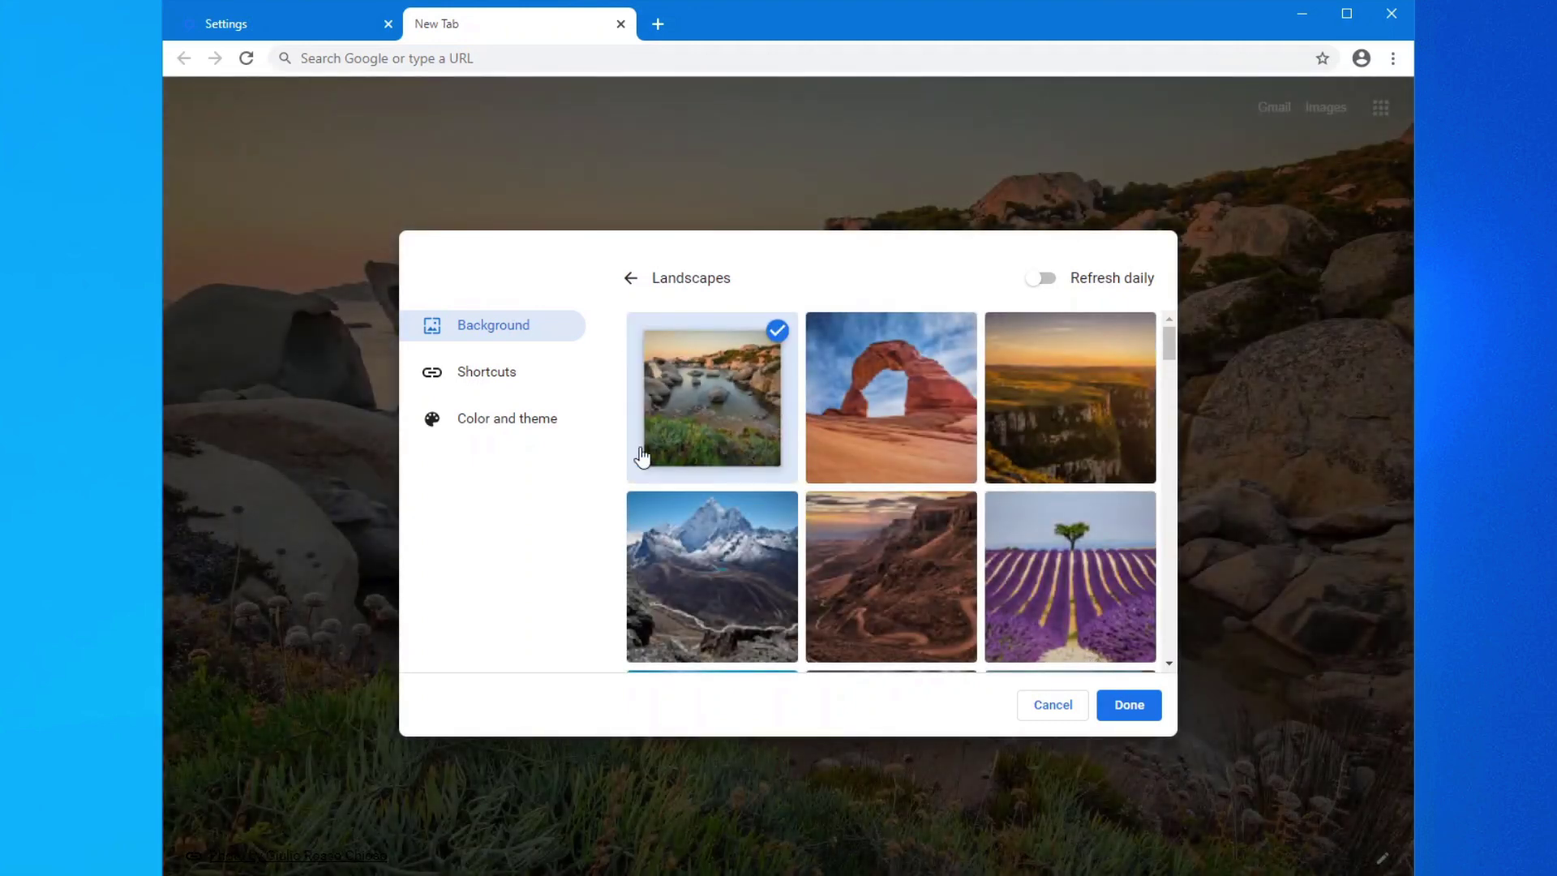
left_click(467, 388)
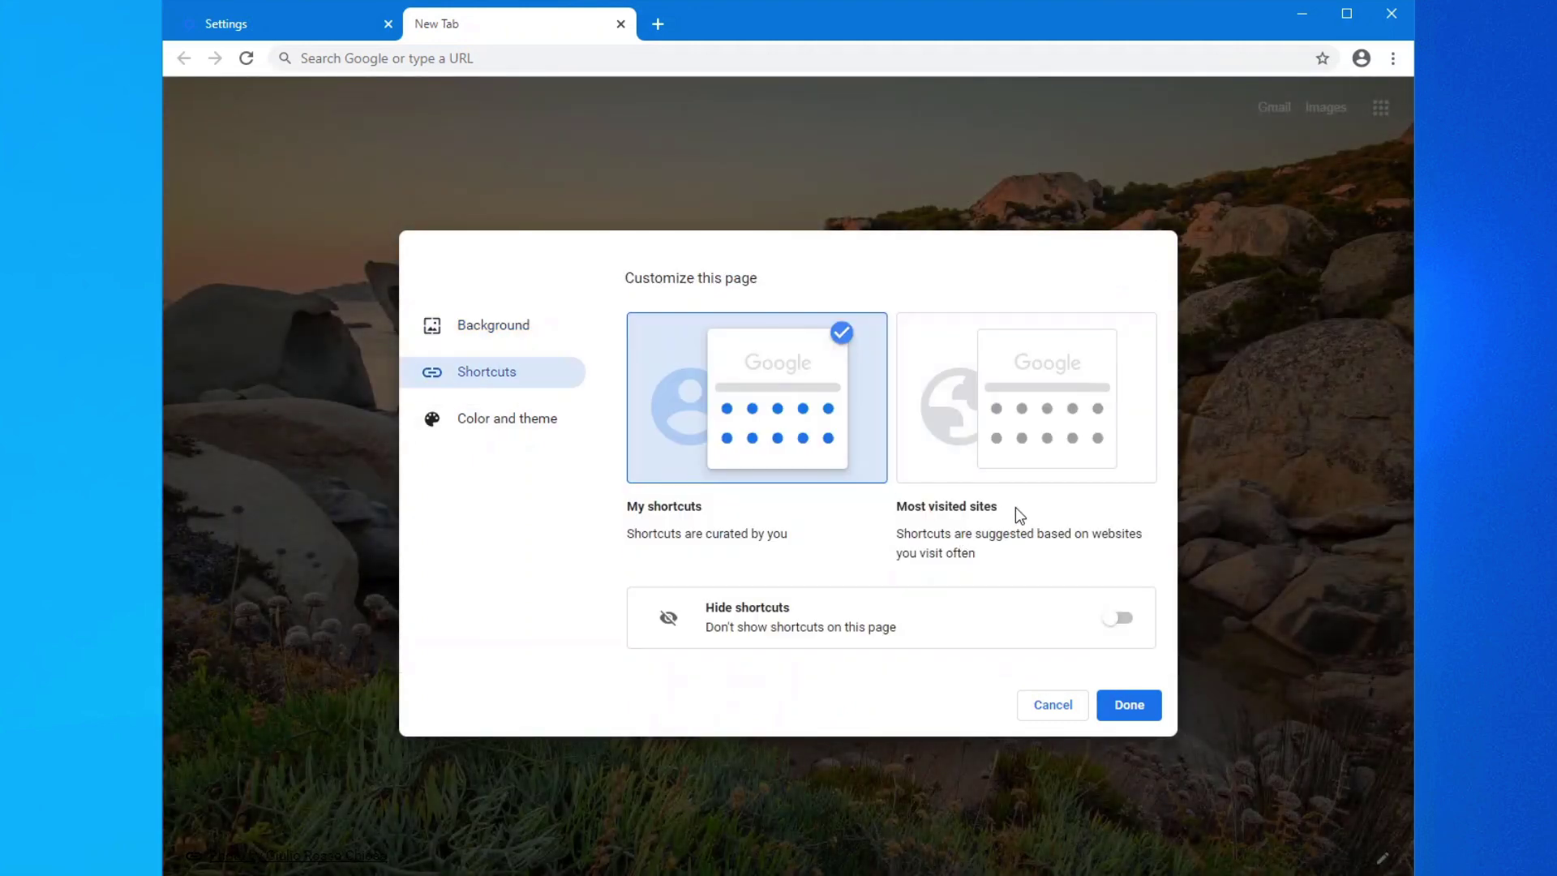
left_click(1128, 621)
left_click(1120, 714)
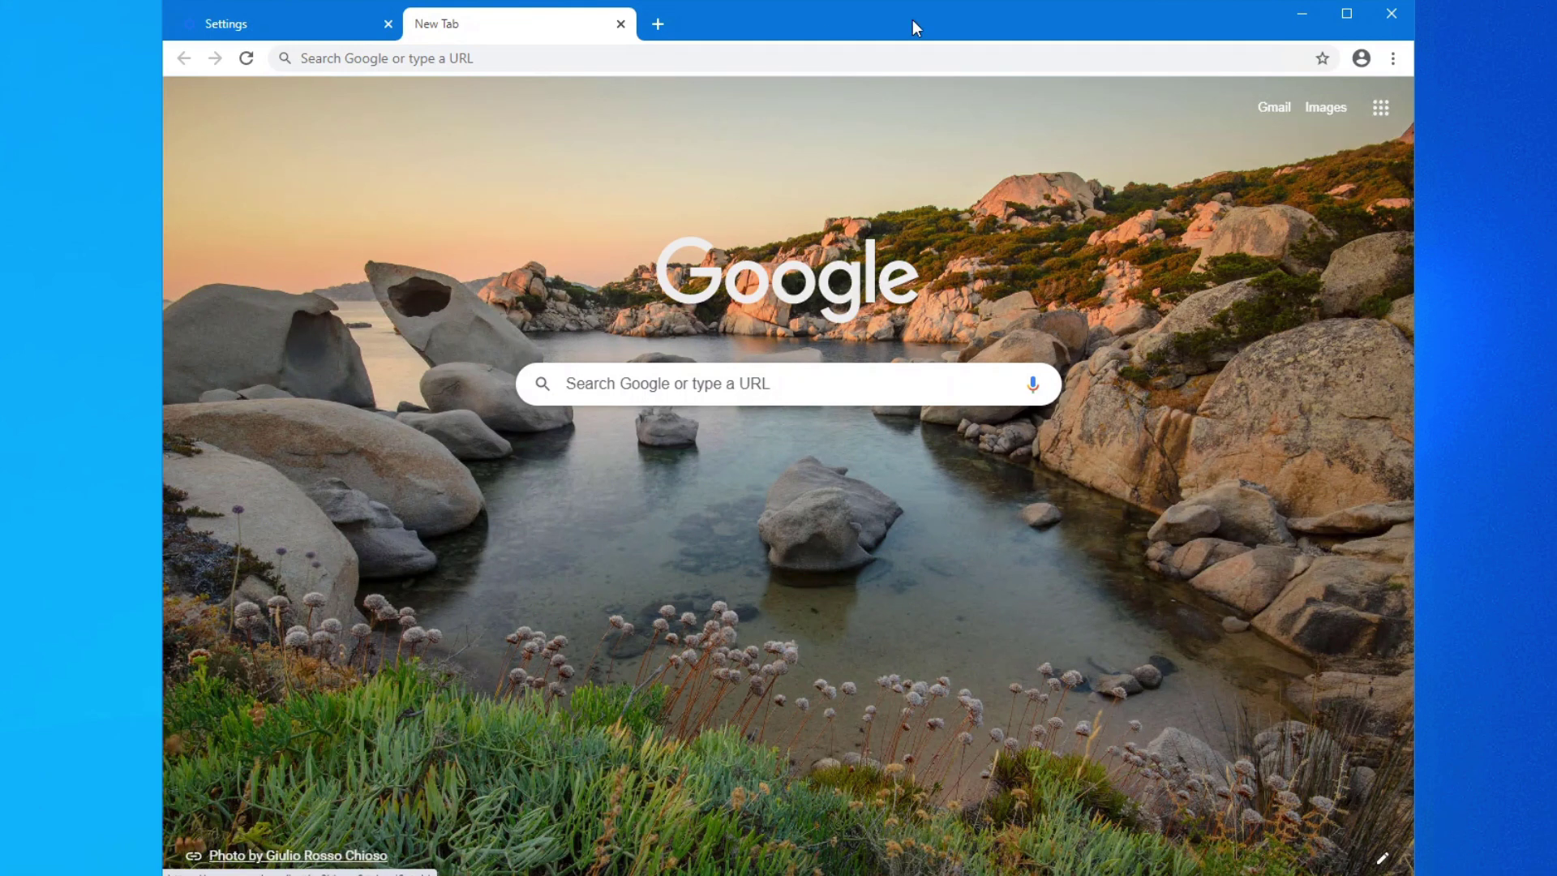
Relaunch Chrome on google.ca and raise Search Settings results per page to 50.
left_click(1391, 14)
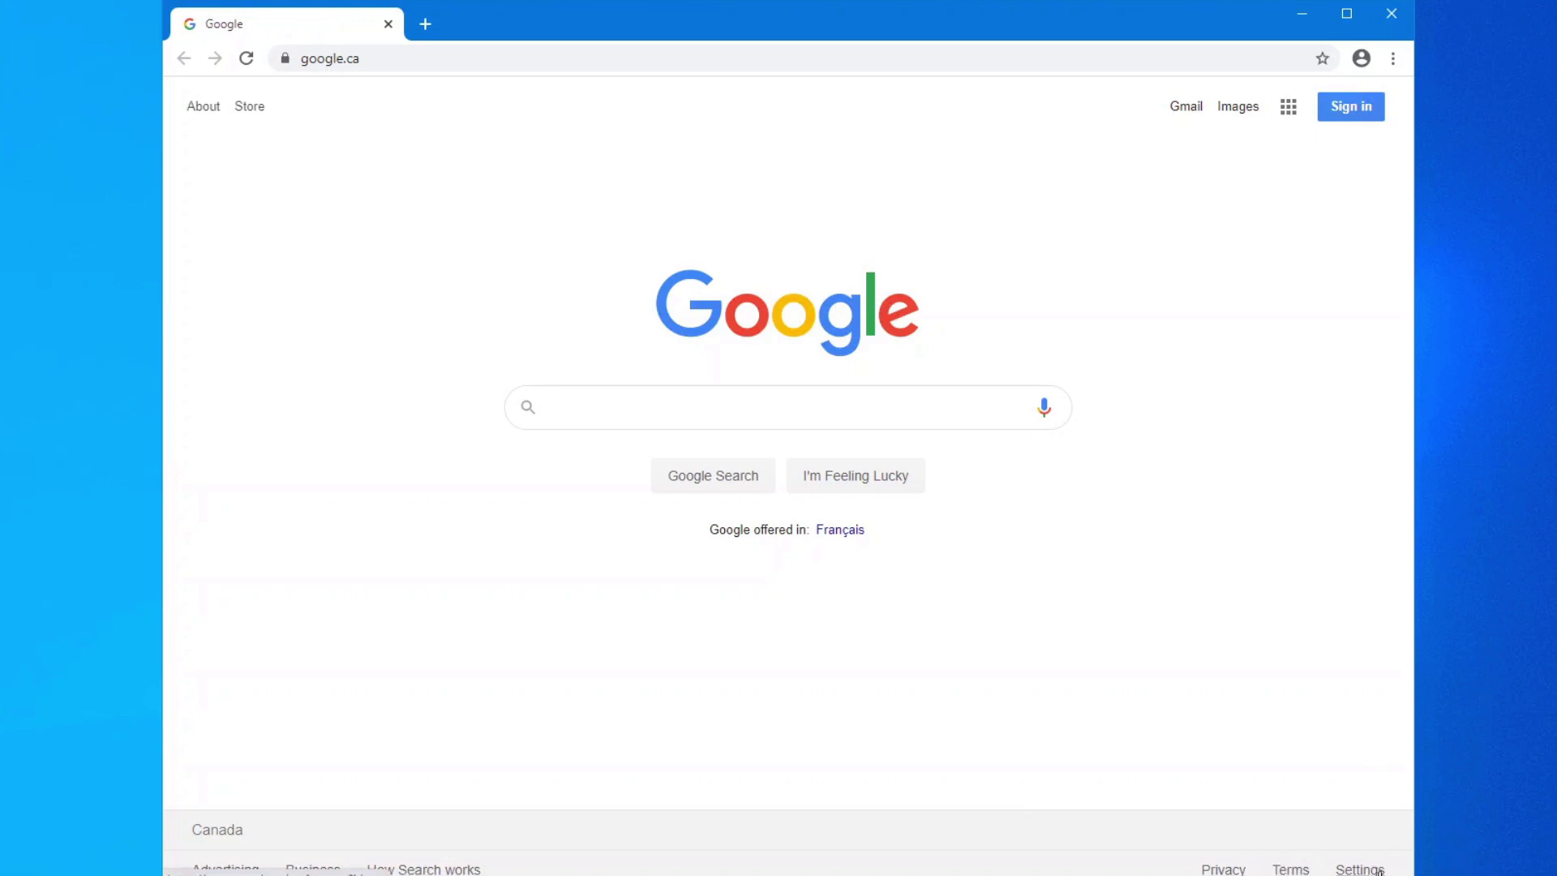
left_click(1378, 869)
left_click(1297, 615)
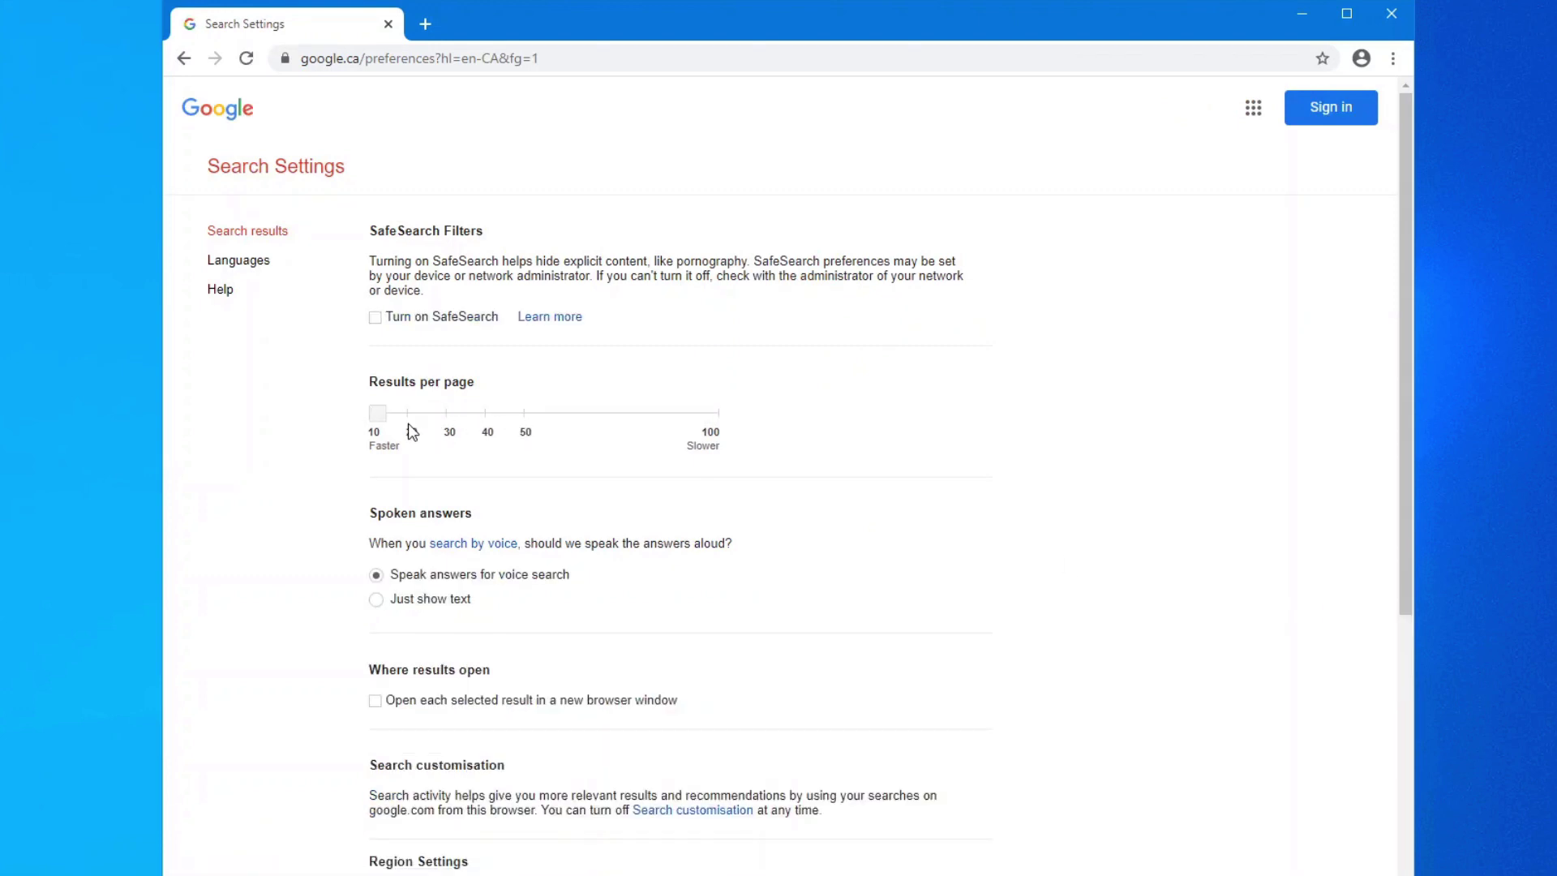
left_click(524, 414)
left_click(523, 414)
left_click(524, 414)
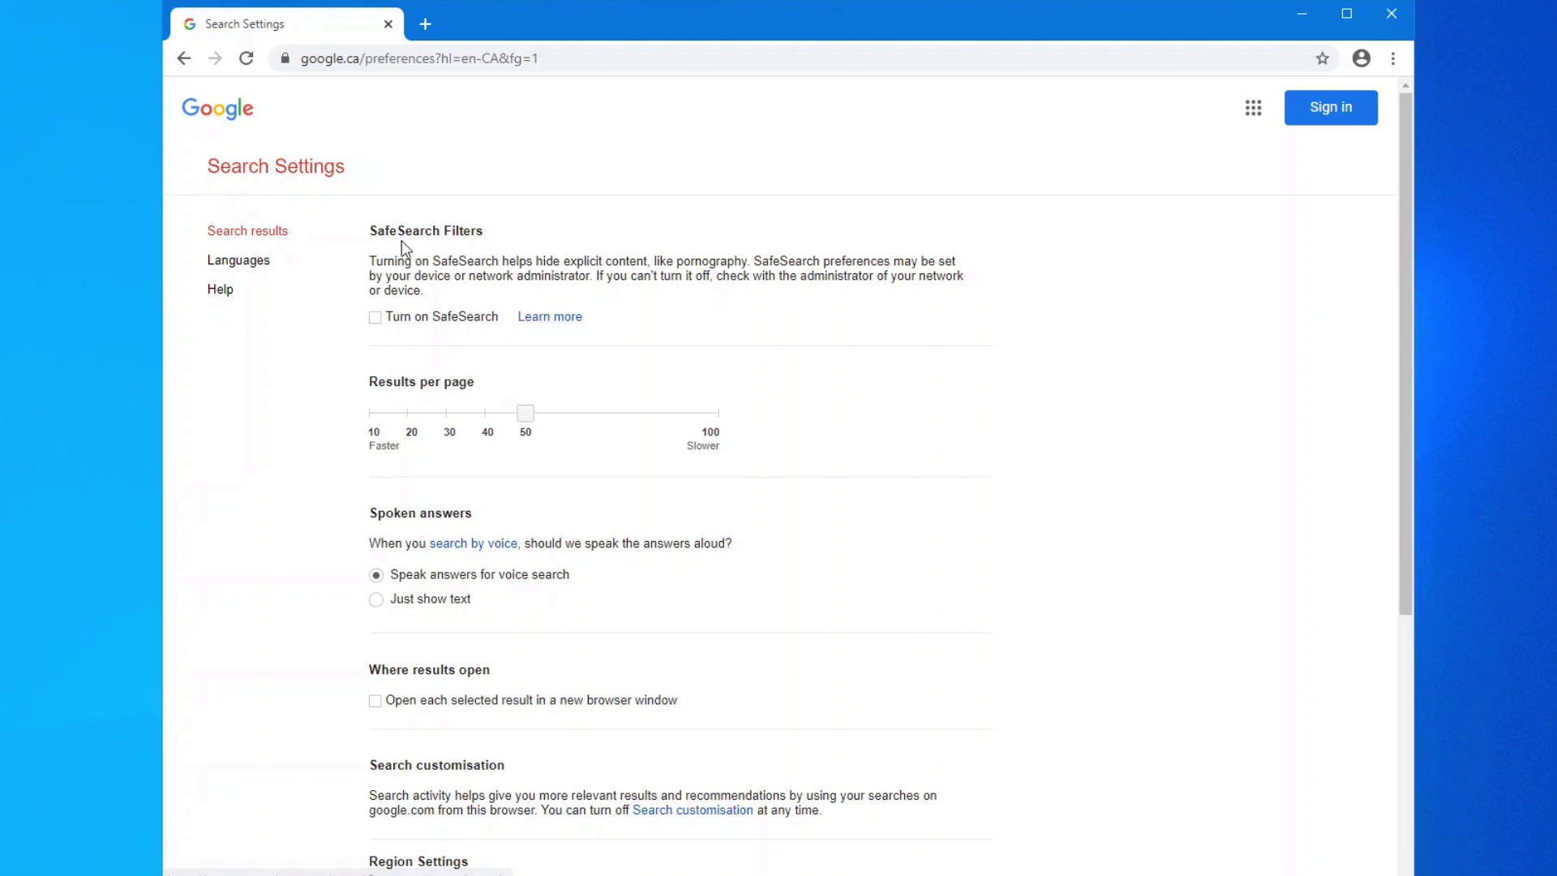
Close Chrome and refresh CCleaner's Cookies options to verify the four kept Google cookies.
left_click(1391, 14)
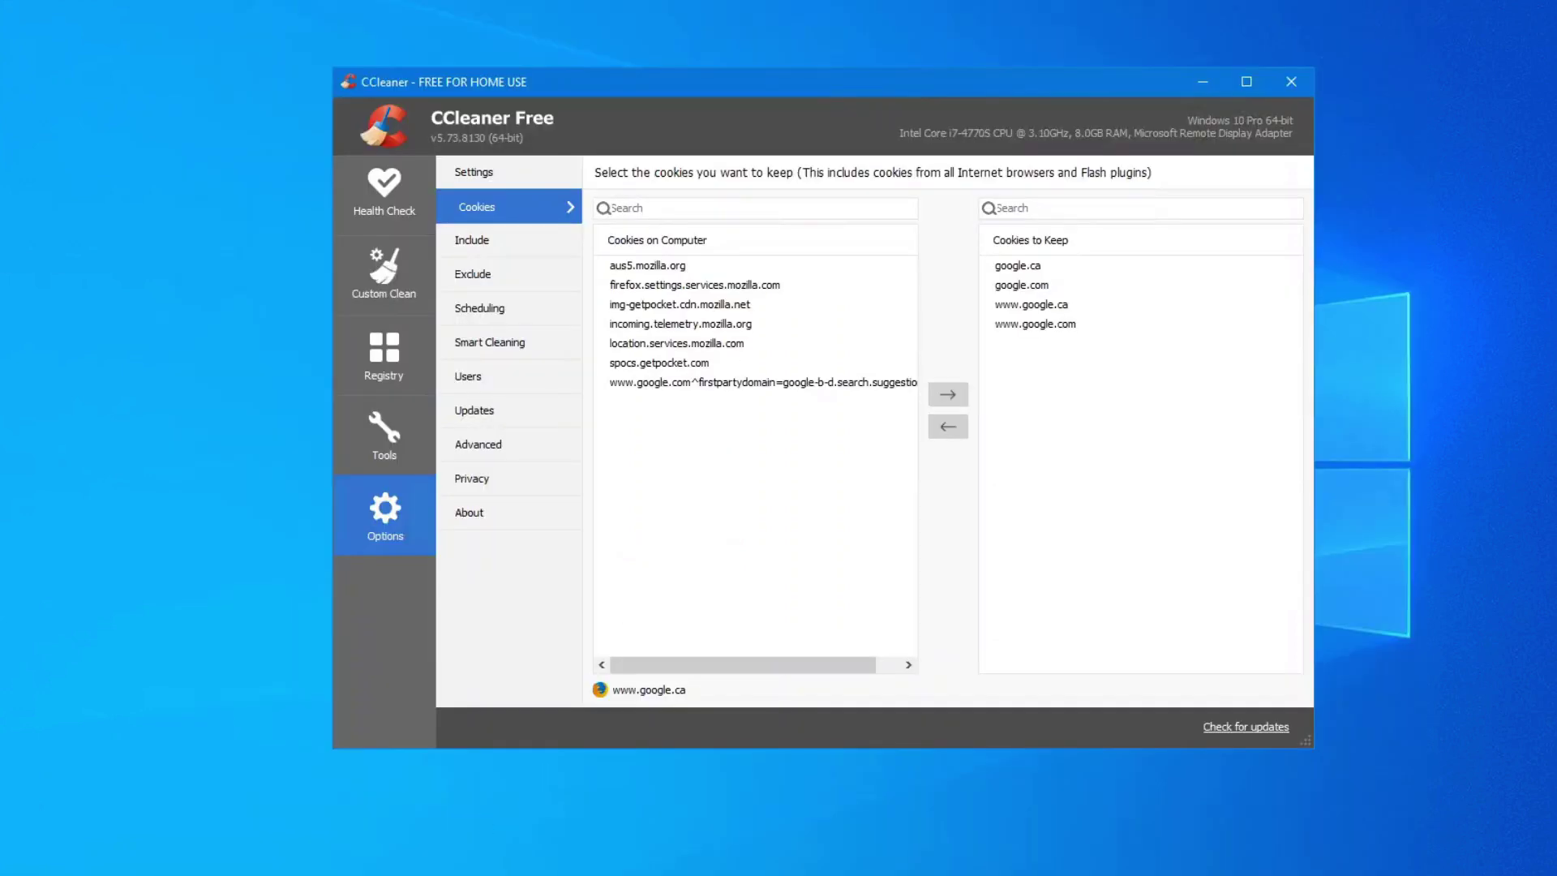
left_click(408, 446)
left_click(389, 518)
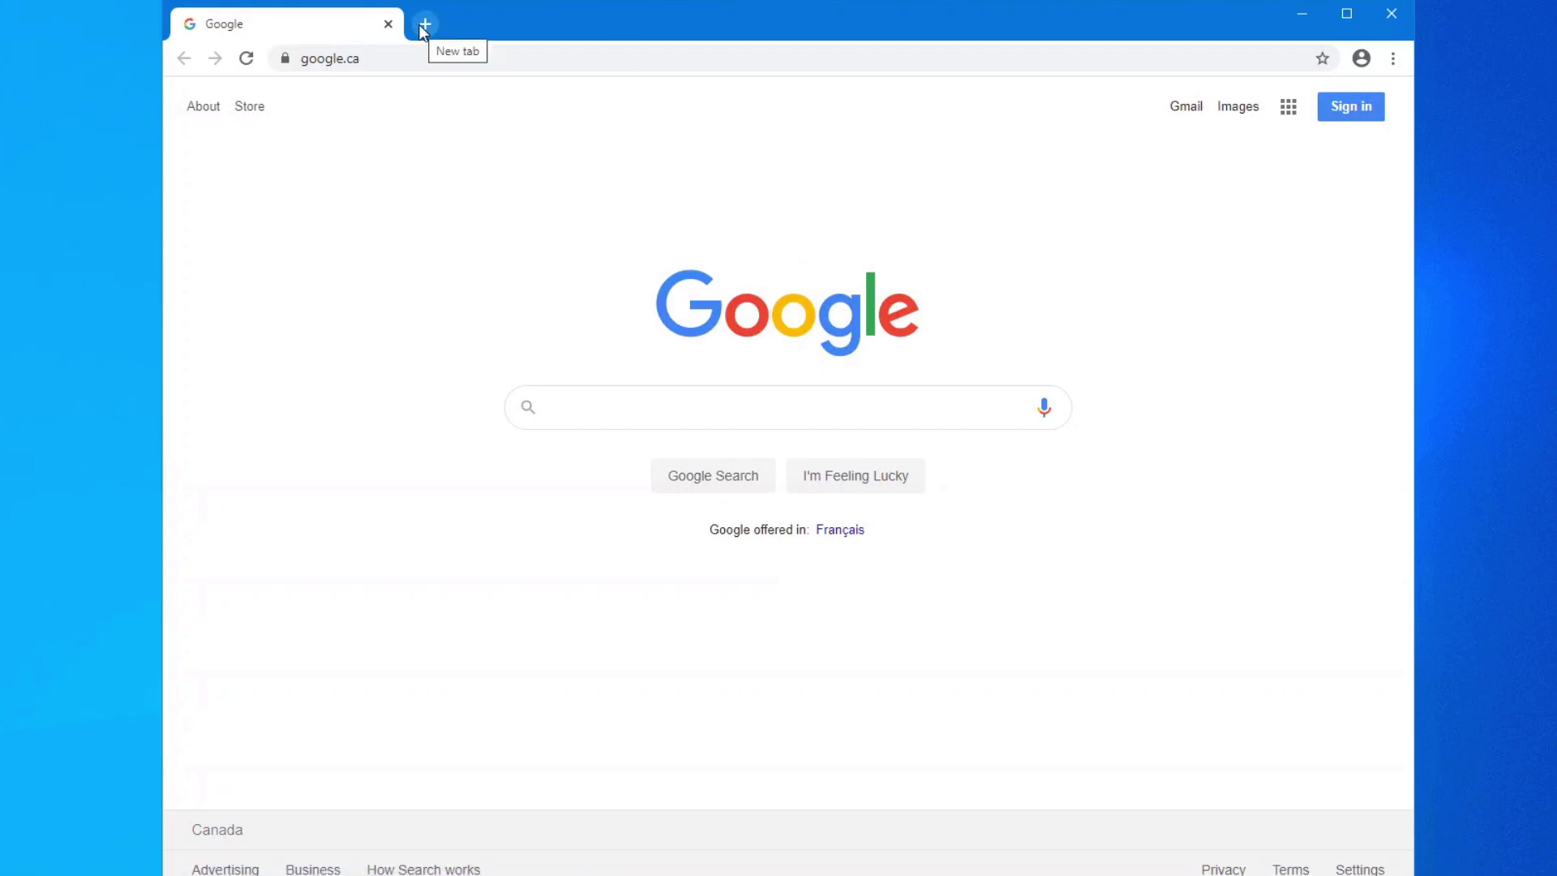
Switch Chrome's On startup setting to 'Open the New Tab page' and close Chrome.
left_click(1393, 62)
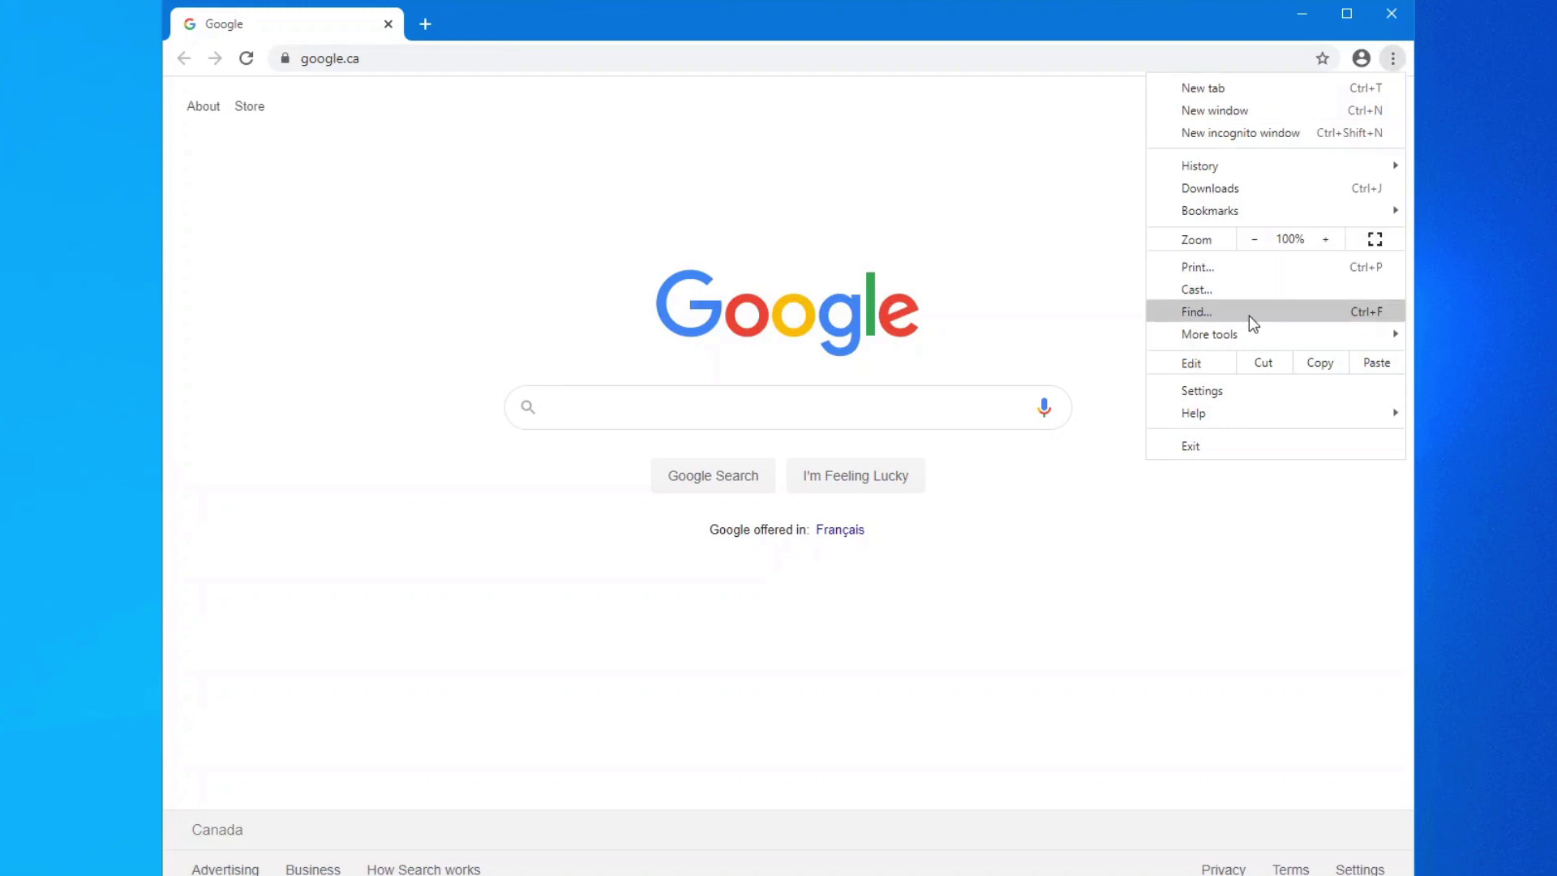
left_click(1223, 391)
scroll(1006, 240, "down", 10)
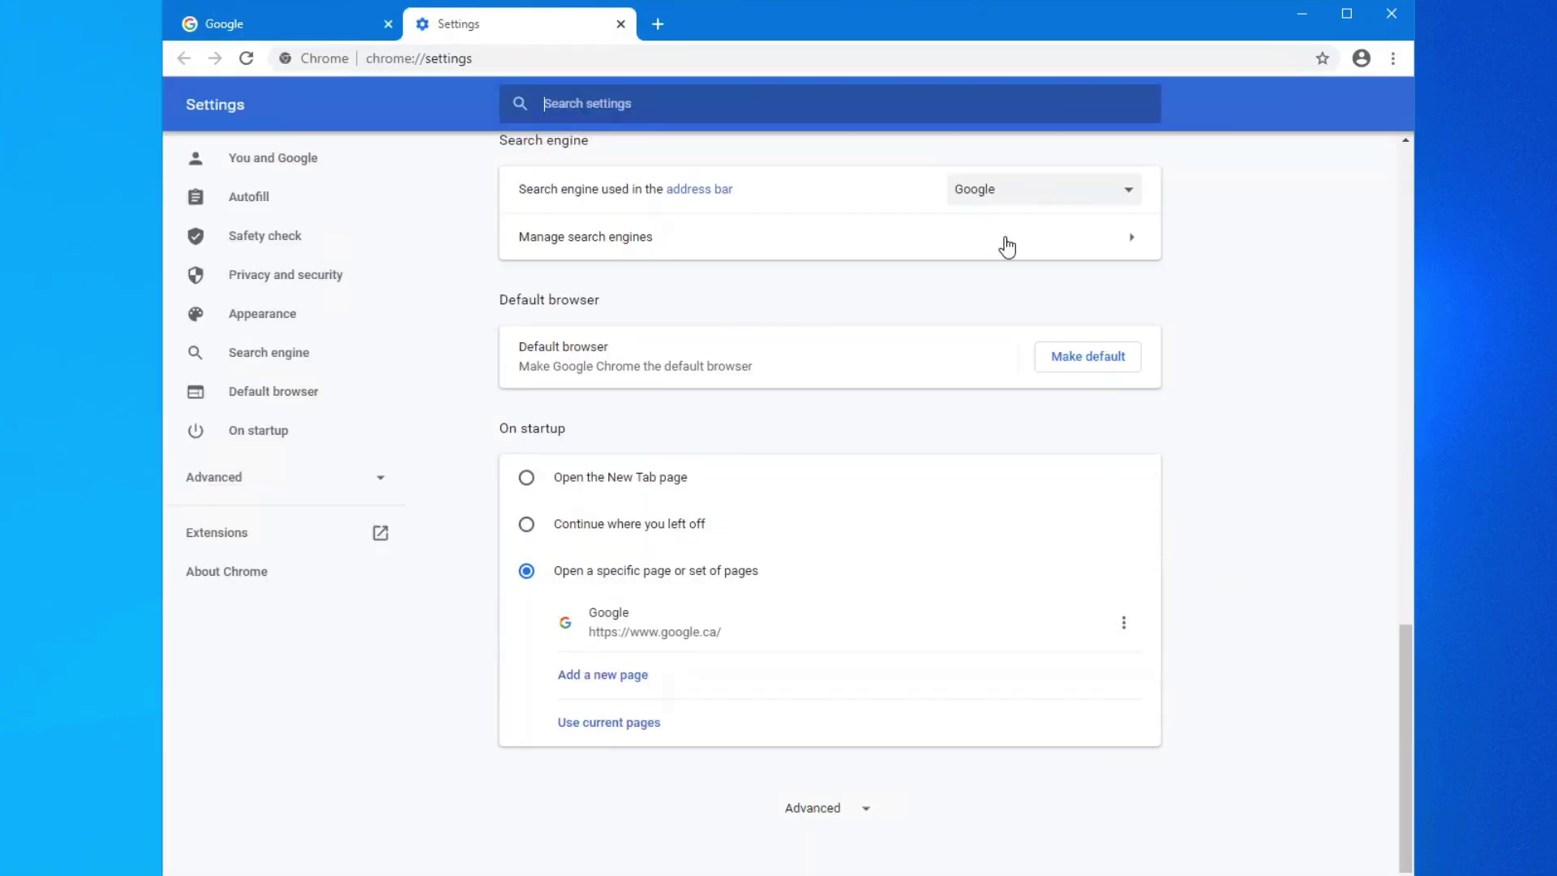
left_click(526, 478)
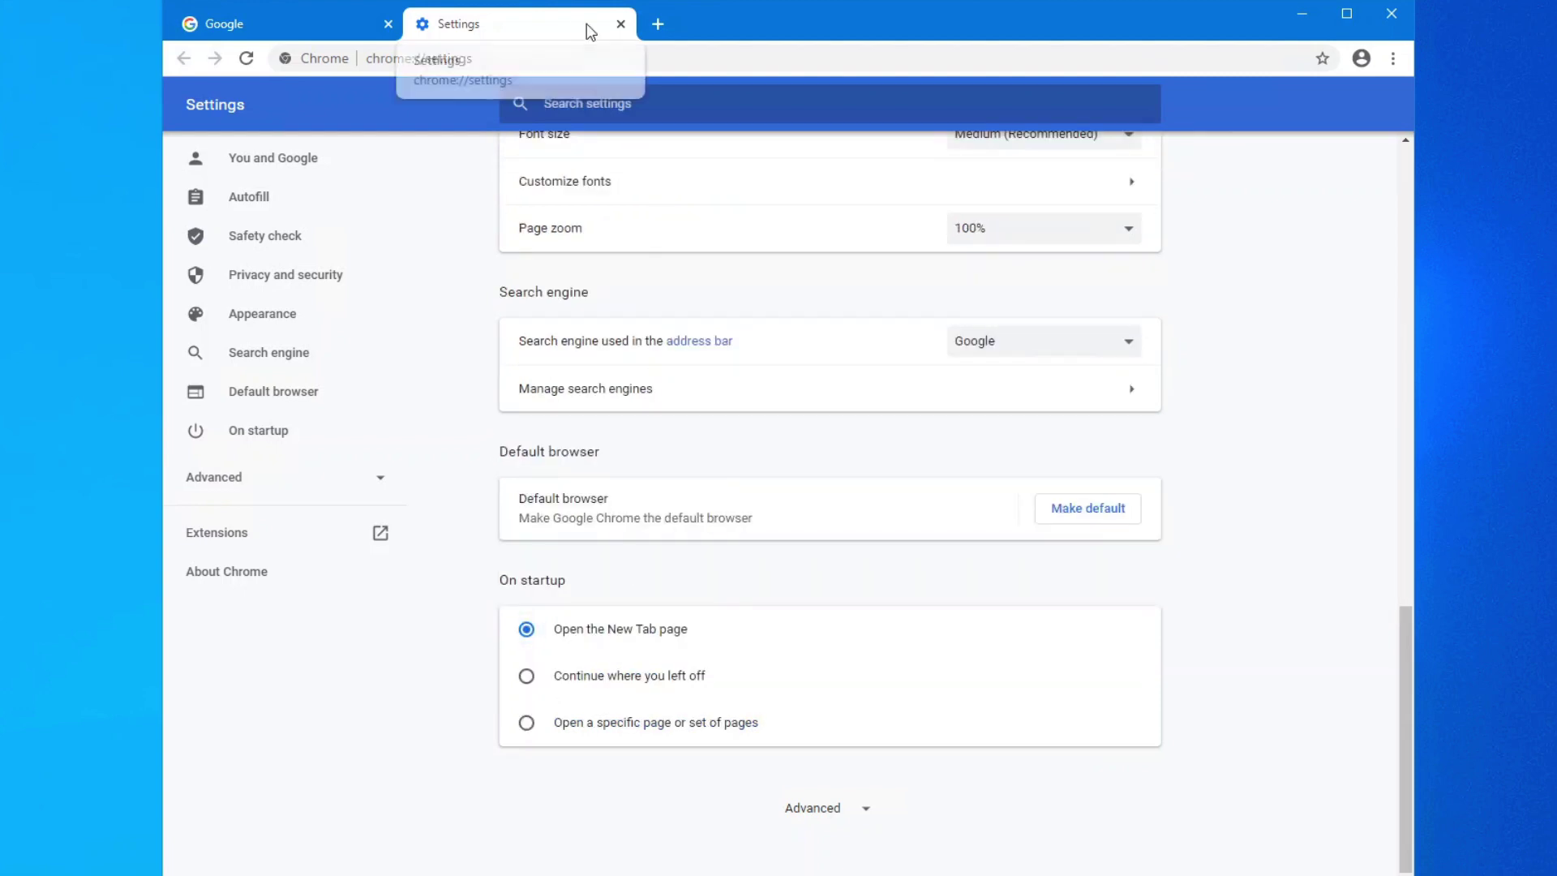
left_click(1401, 16)
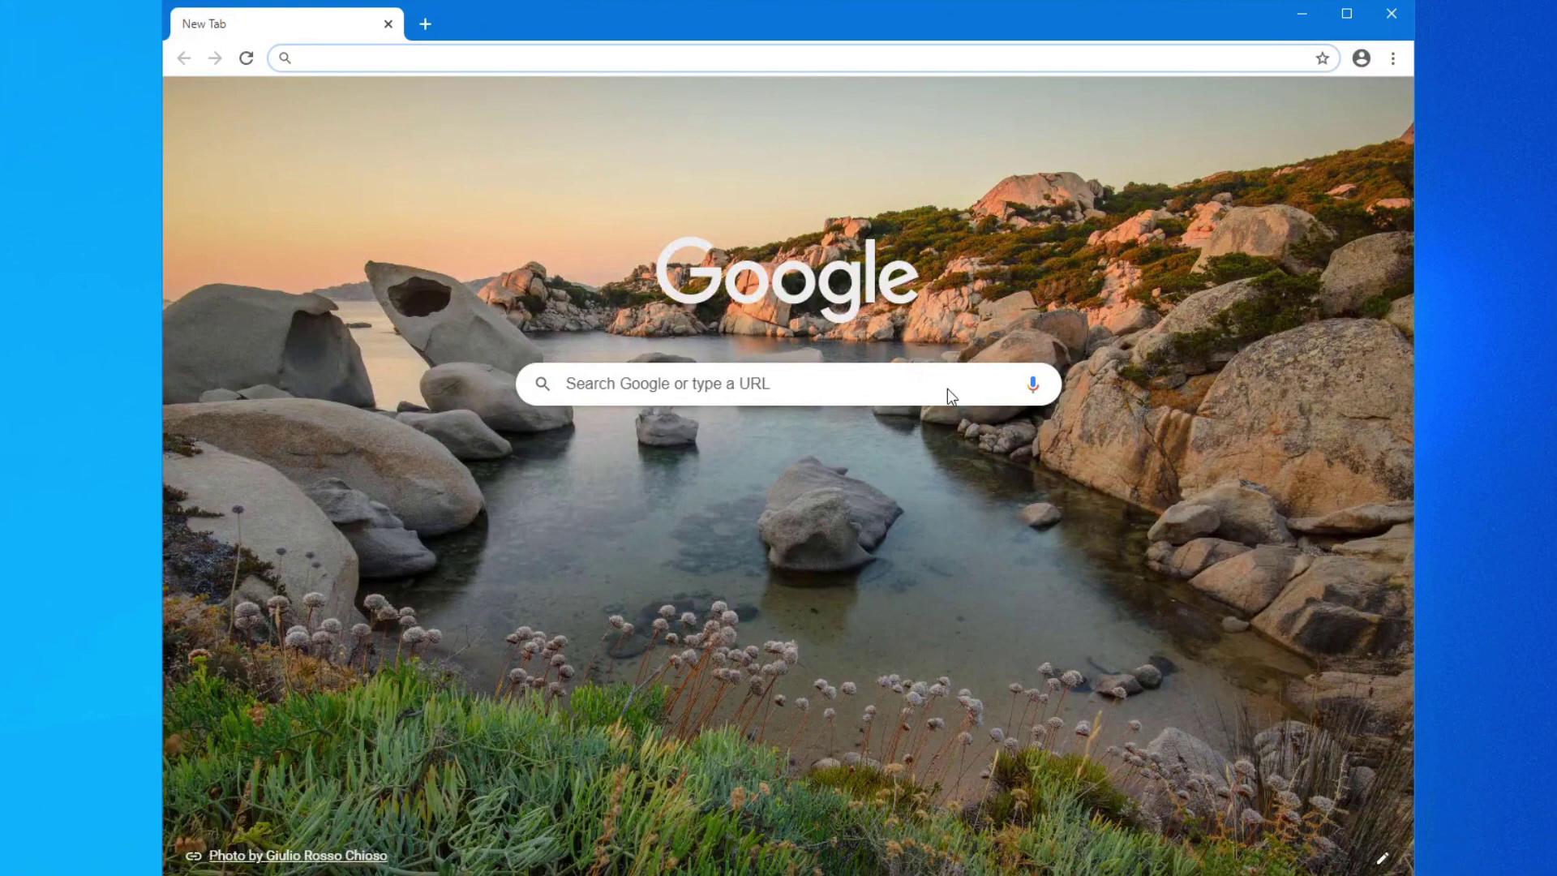
Look over Chrome's New Tab customization and profile options, closing them without changes to keep the lakeside background.
left_click(1381, 858)
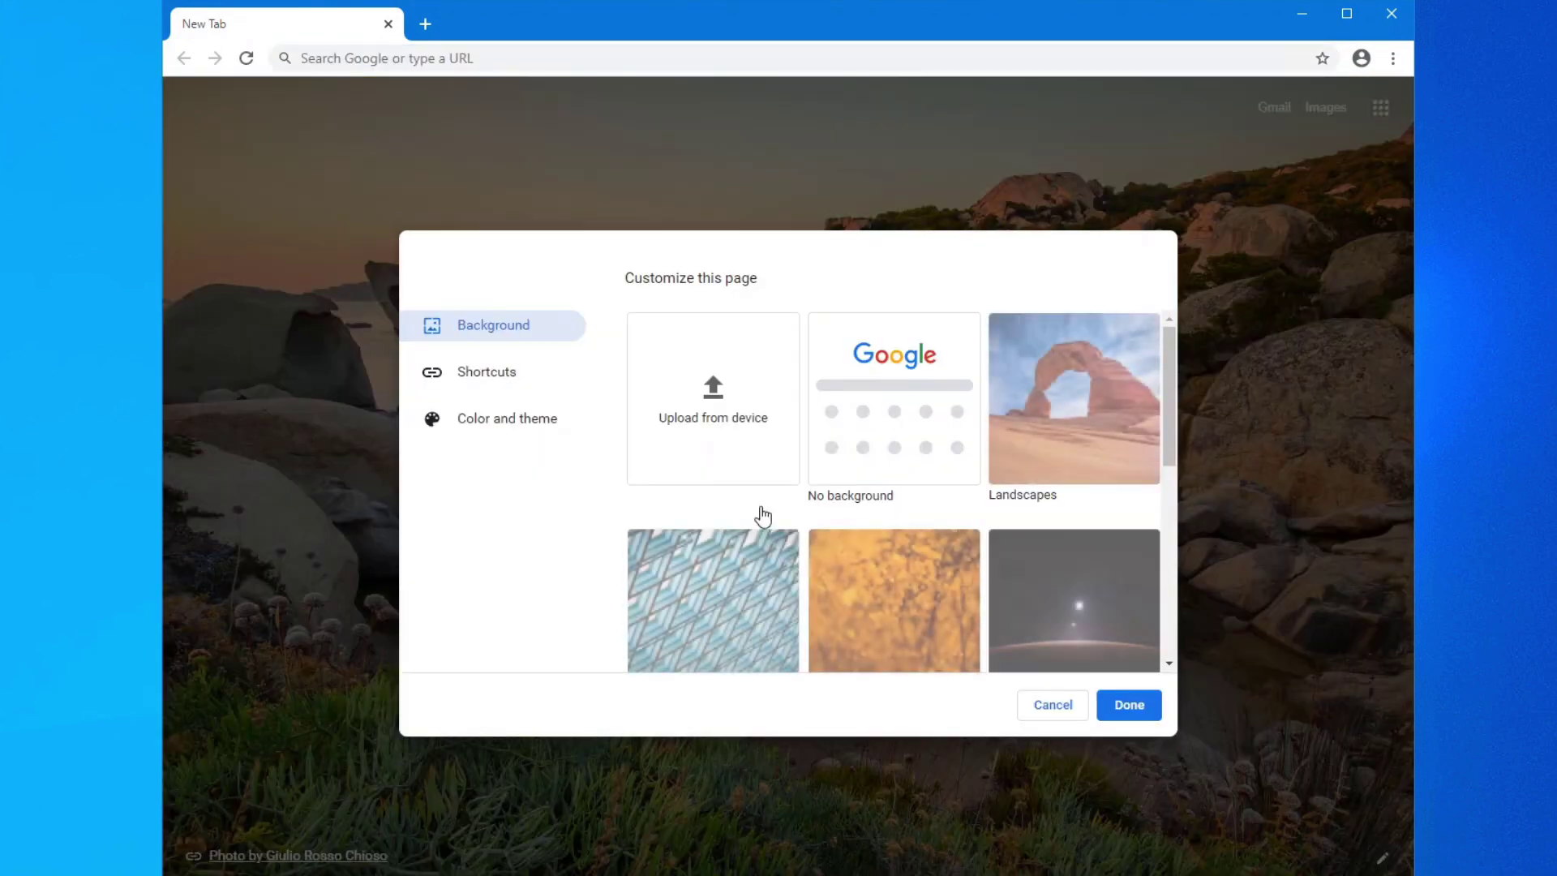
left_click(1058, 709)
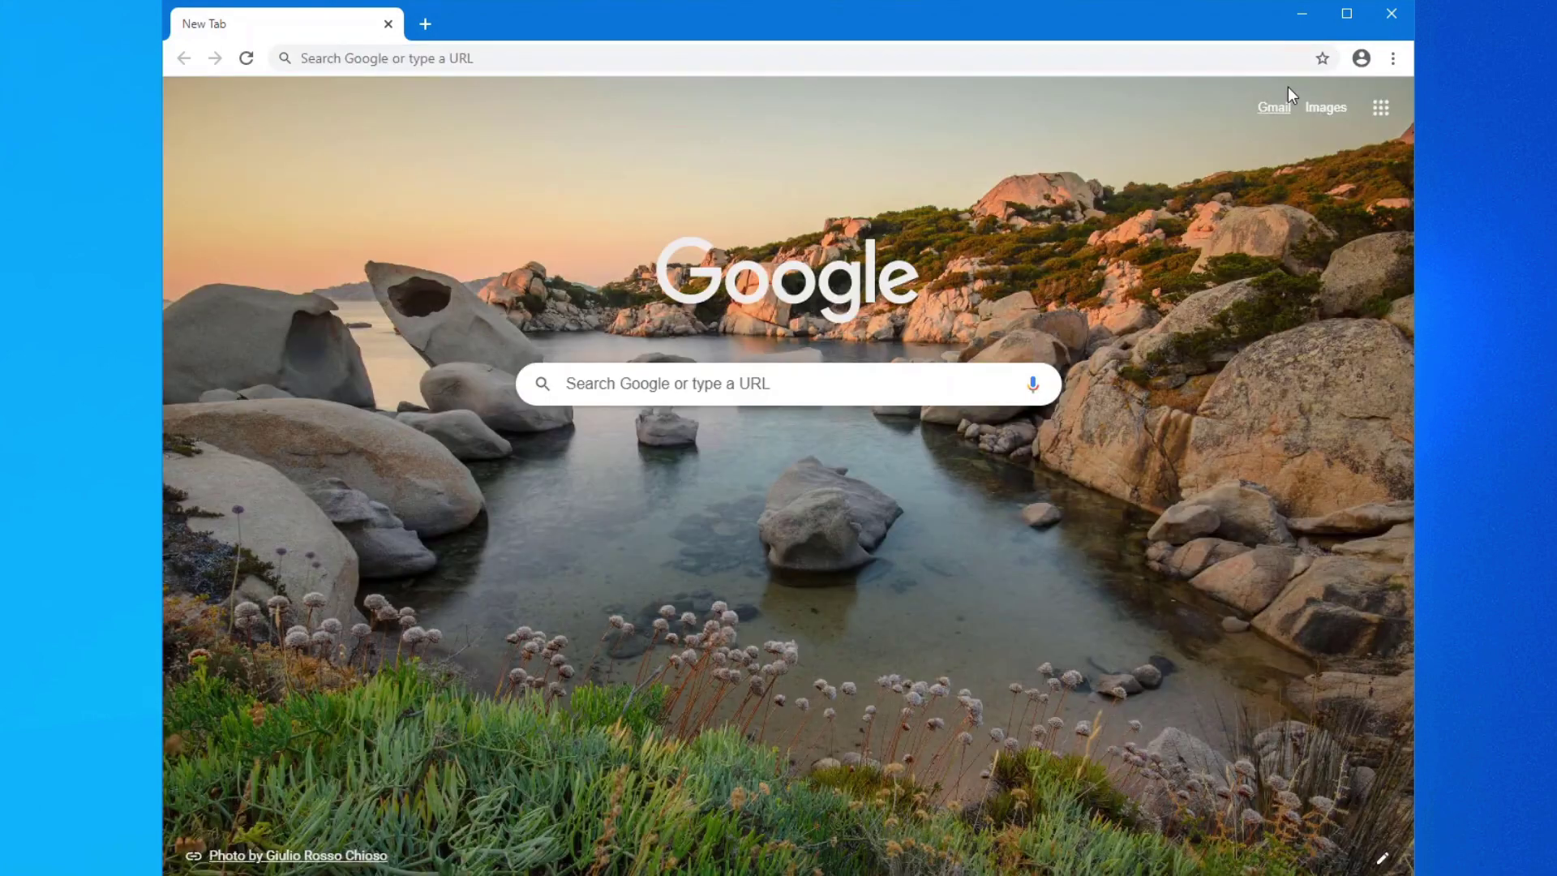
left_click(1362, 58)
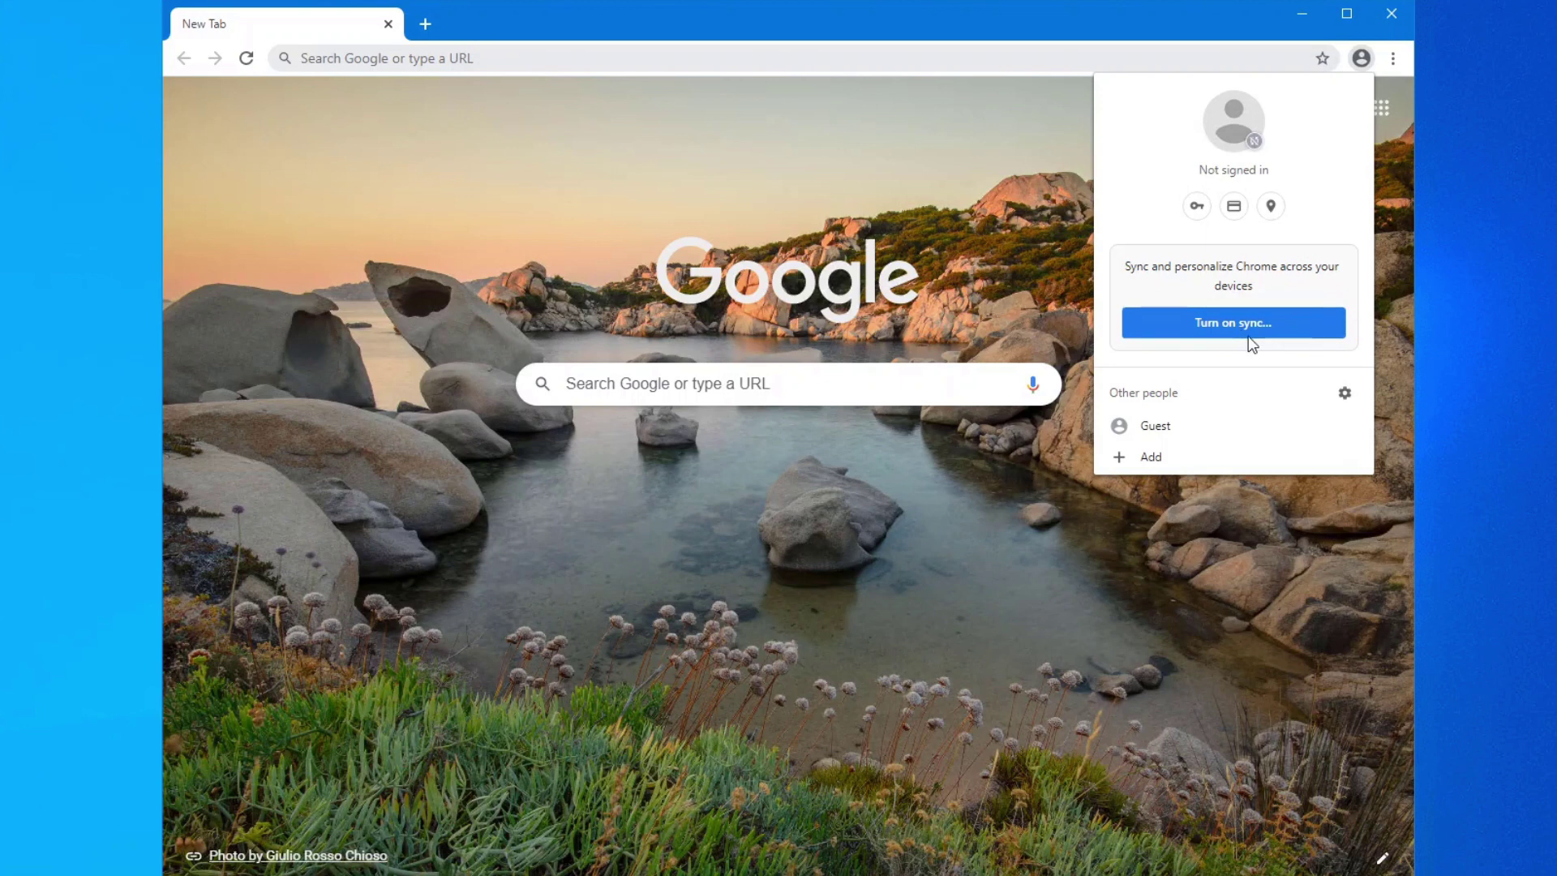
left_click(1239, 751)
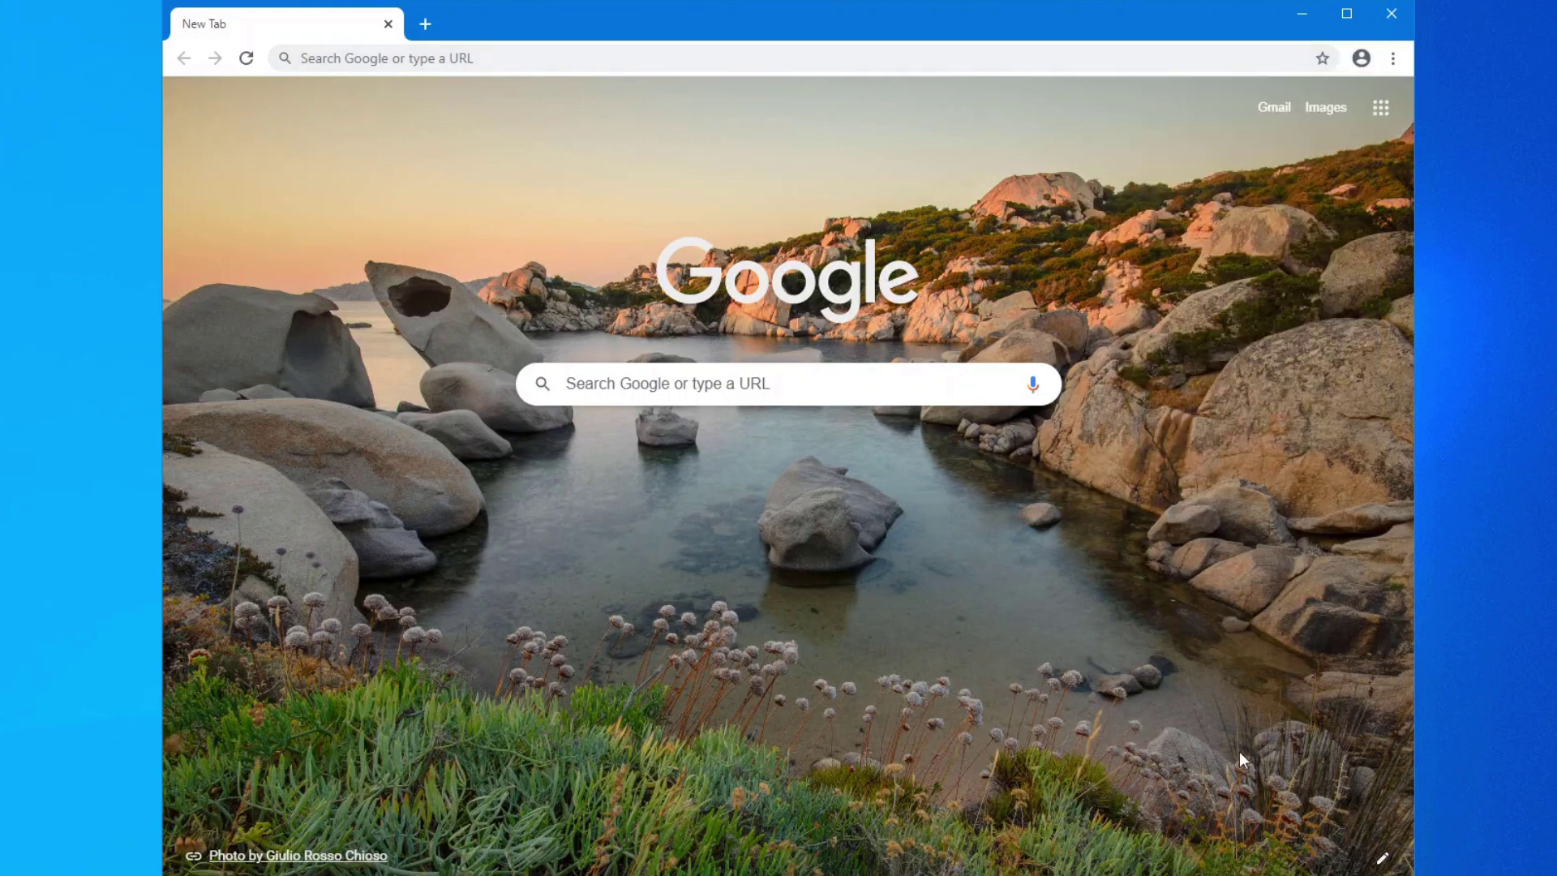
left_click(1382, 858)
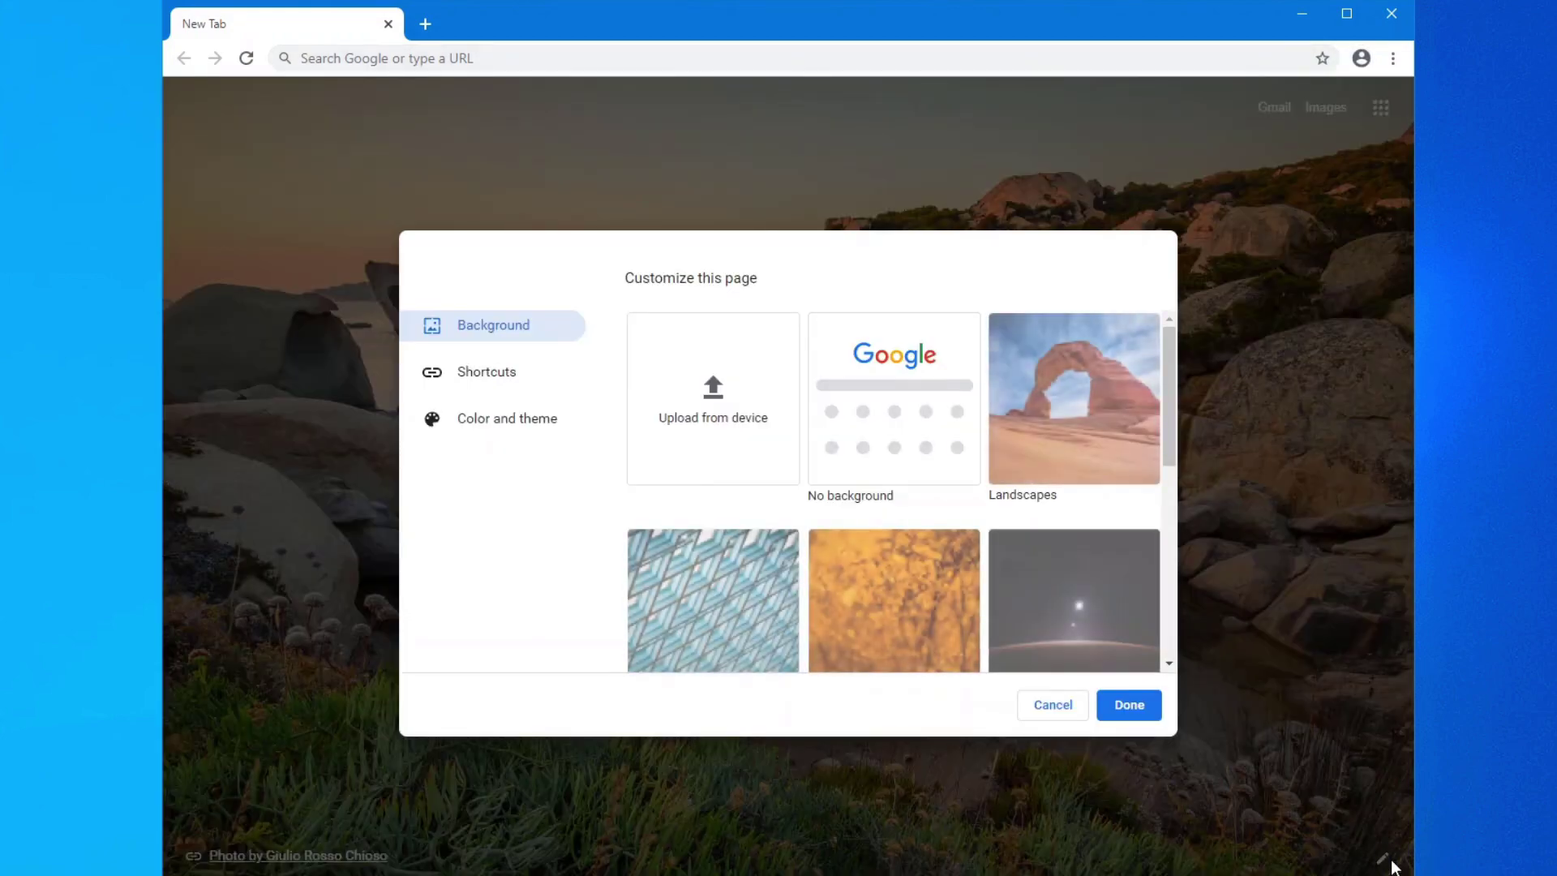
left_click(1034, 707)
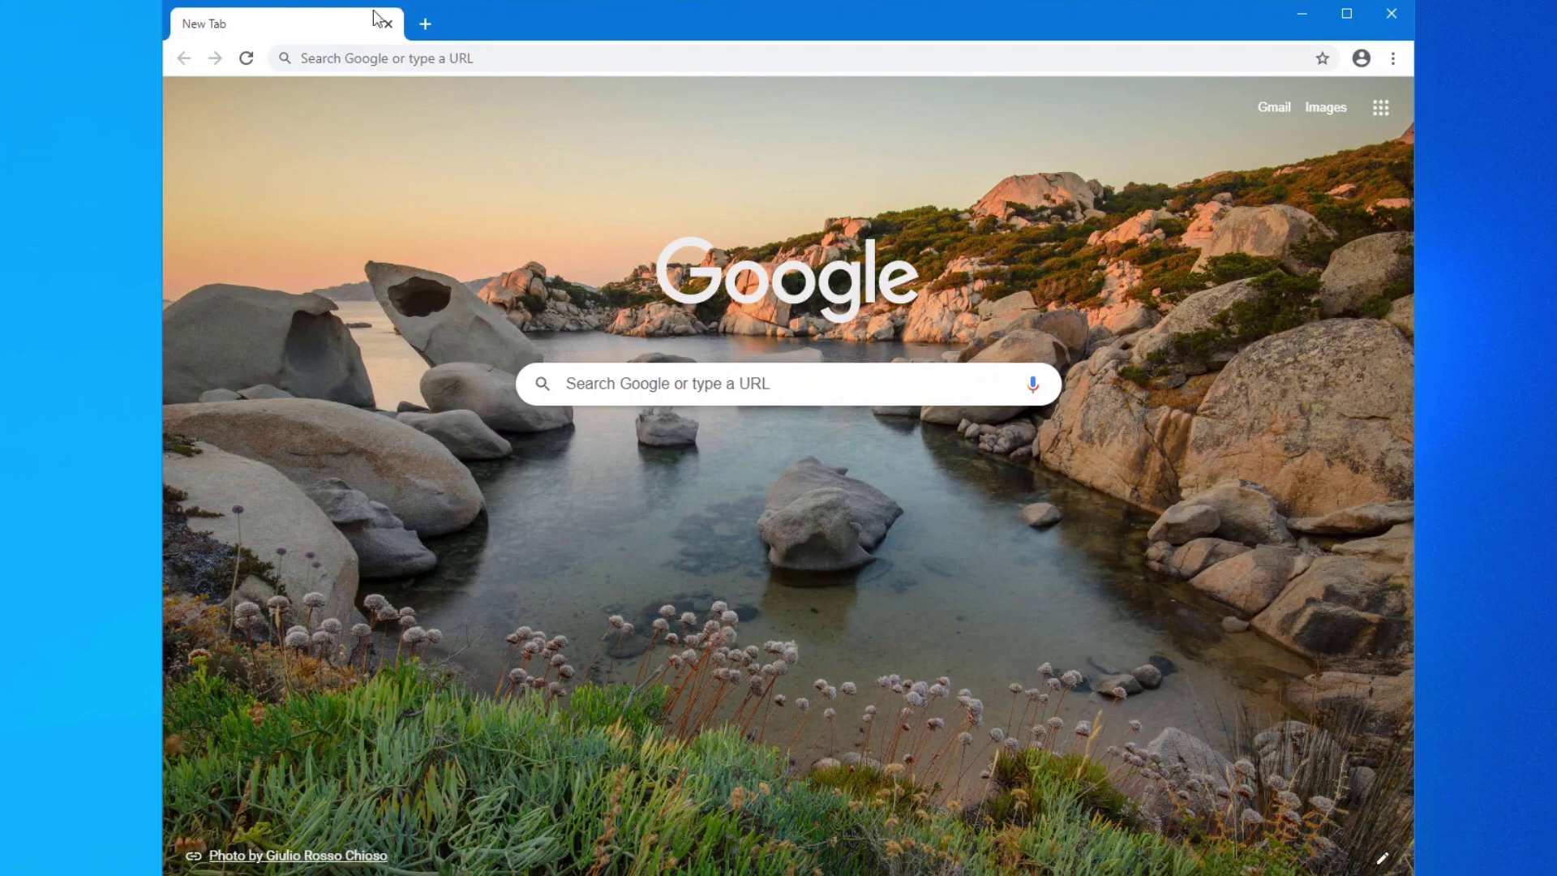
Load the google.ca homepage in a second Chrome tab.
left_click(423, 24)
type("go")
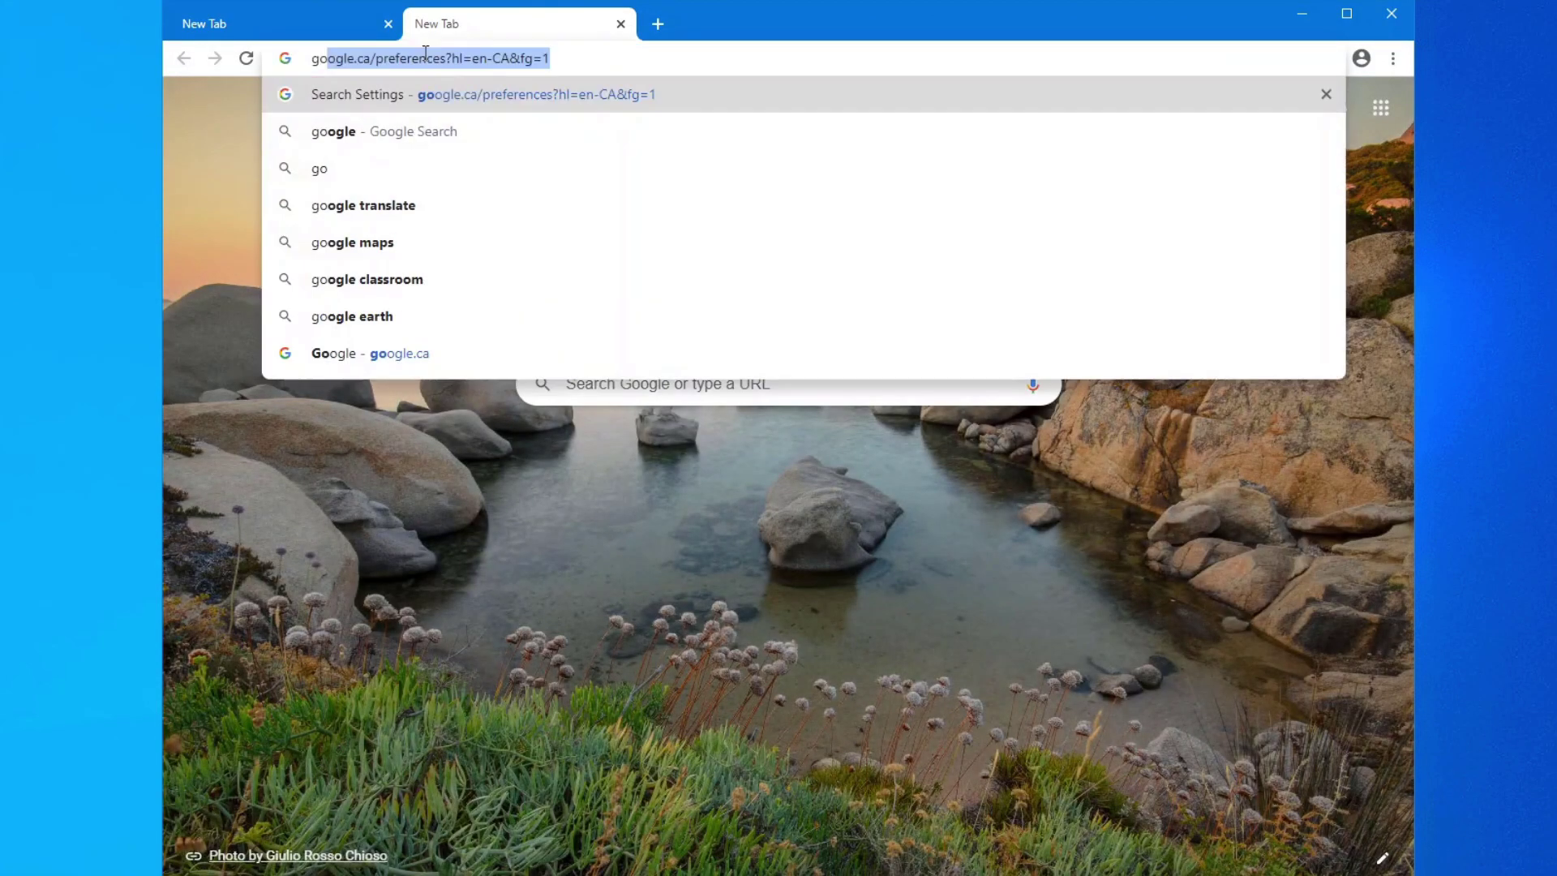
type("ogle.c")
key("Return")
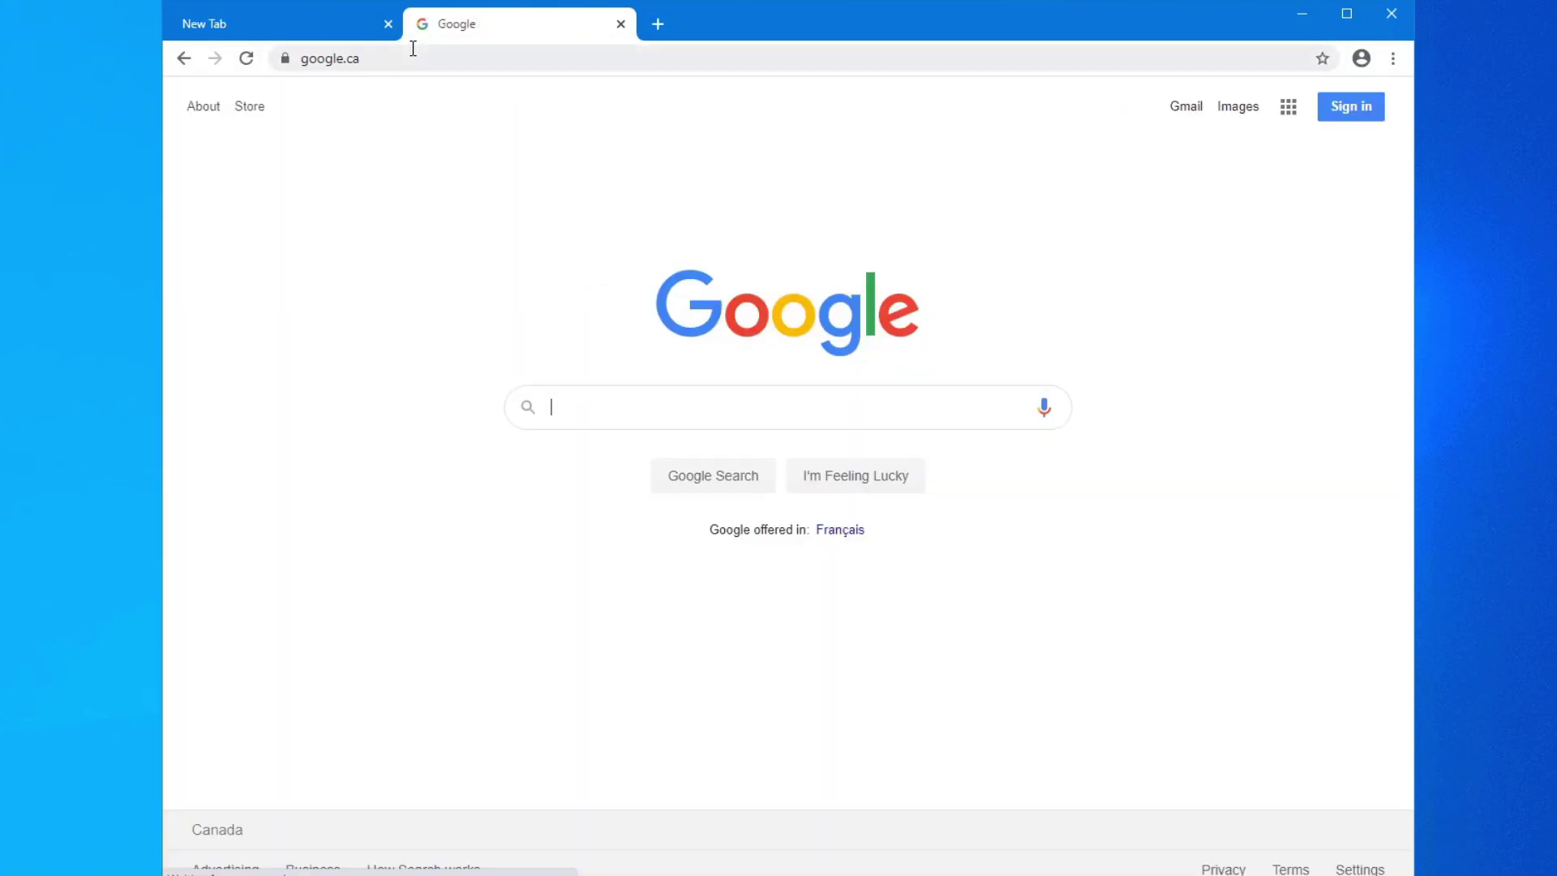
Glance at Google's search settings, then return to the first New Tab.
left_click(1359, 868)
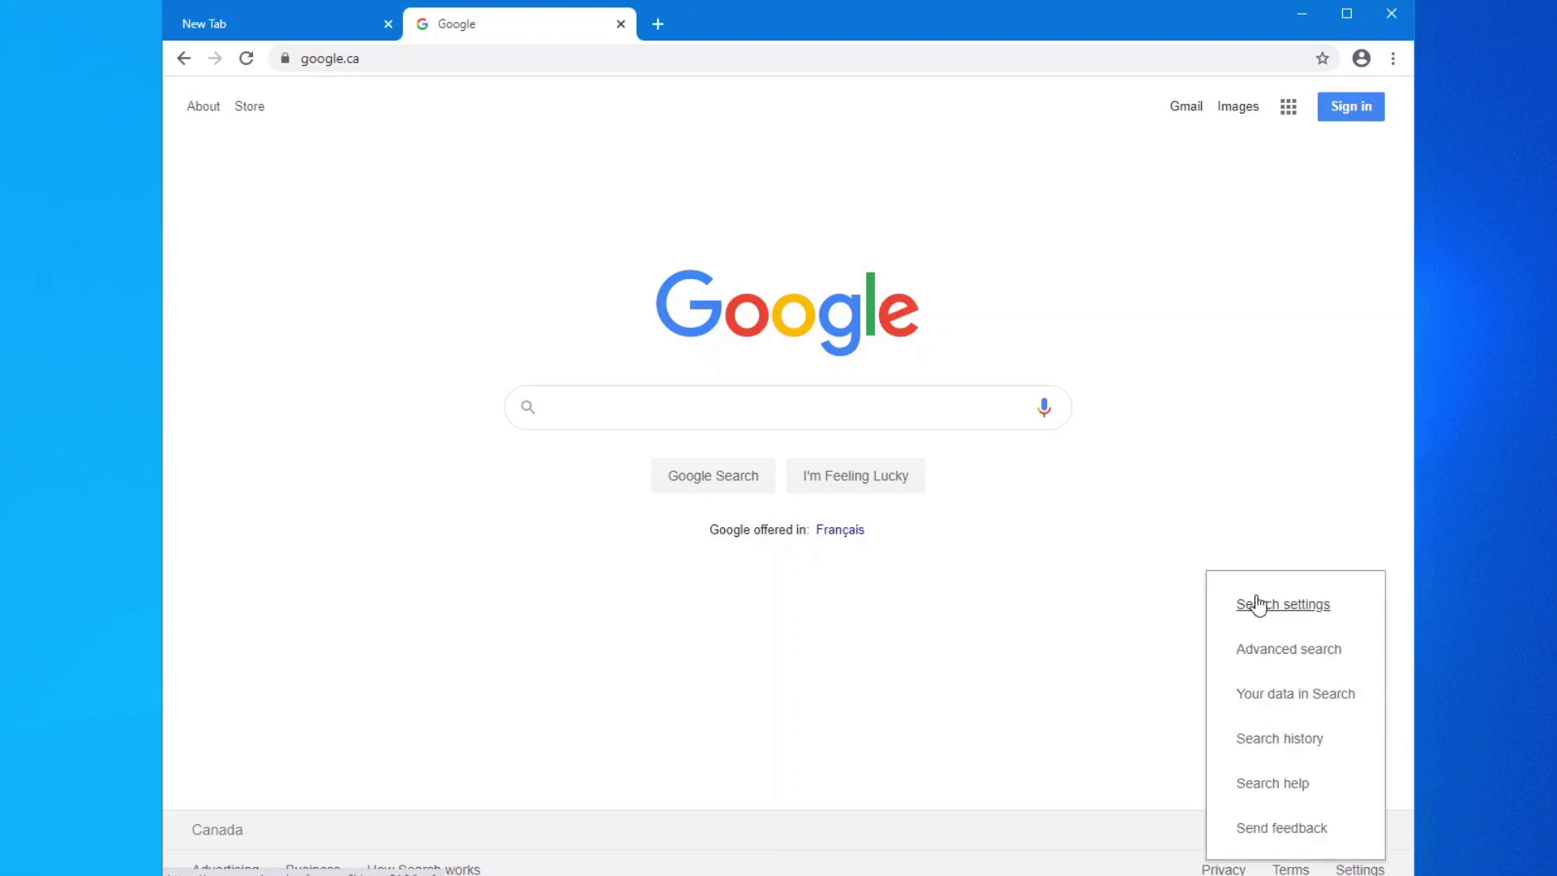
left_click(798, 309)
left_click(238, 22)
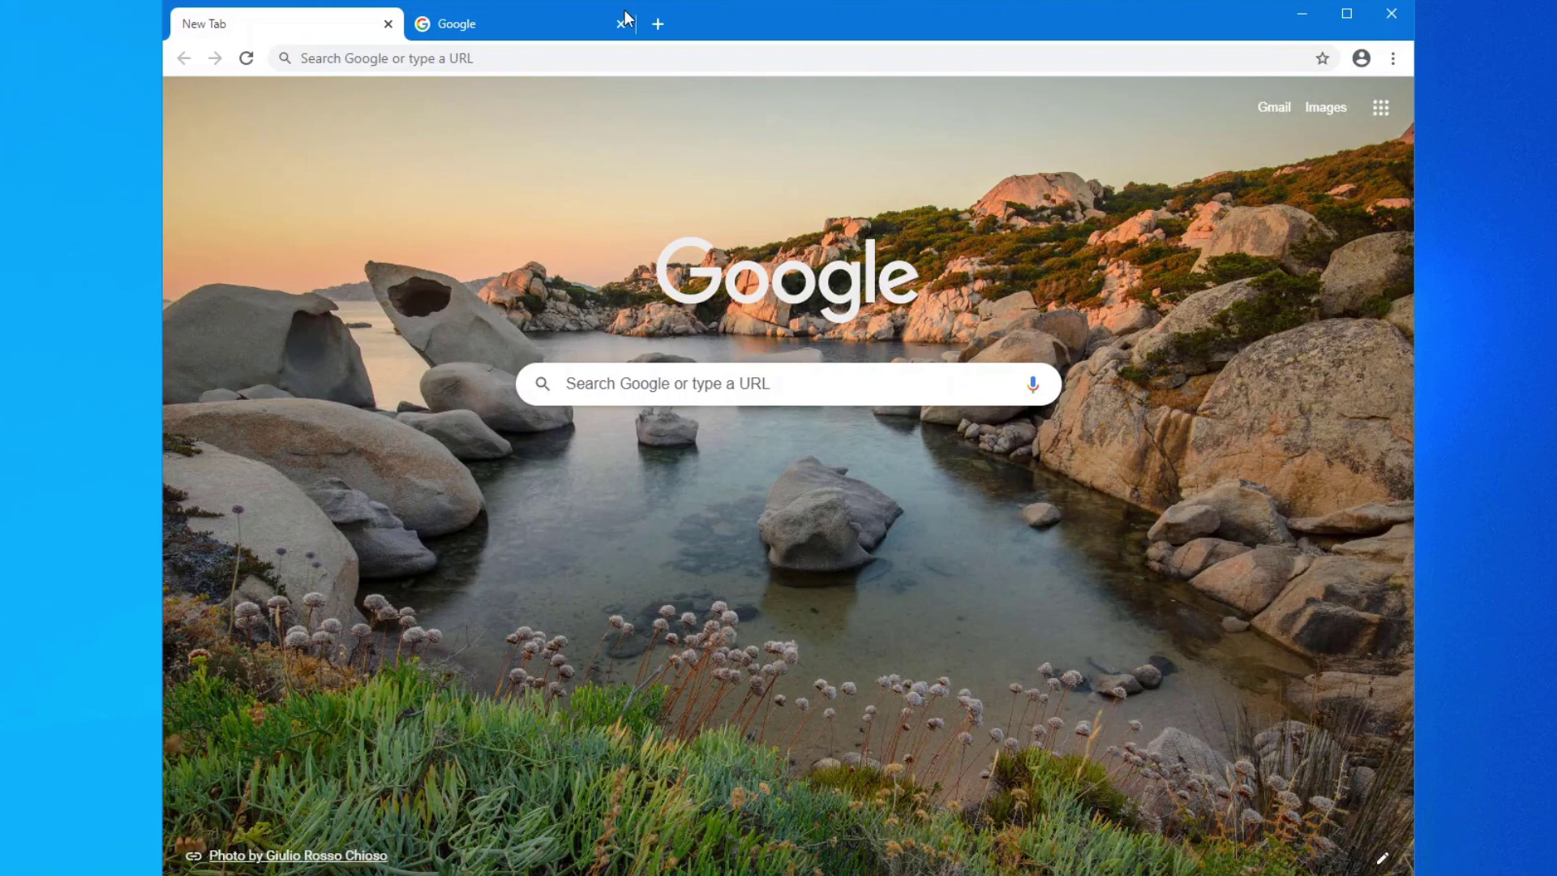
Close Chrome and load google.ca in Microsoft Edge.
left_click(1392, 13)
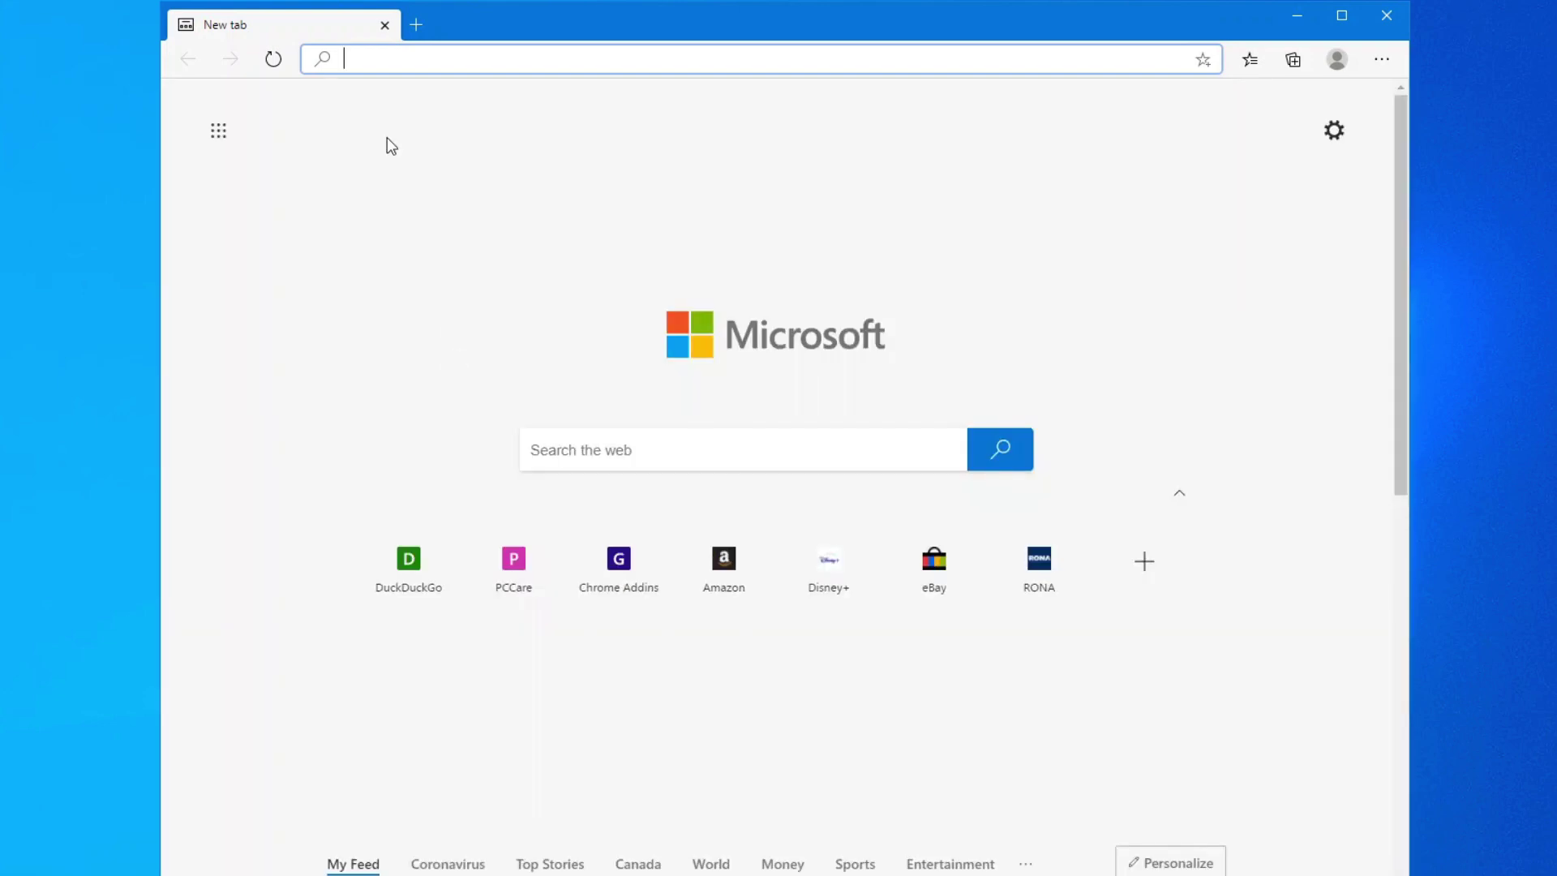
type("gg")
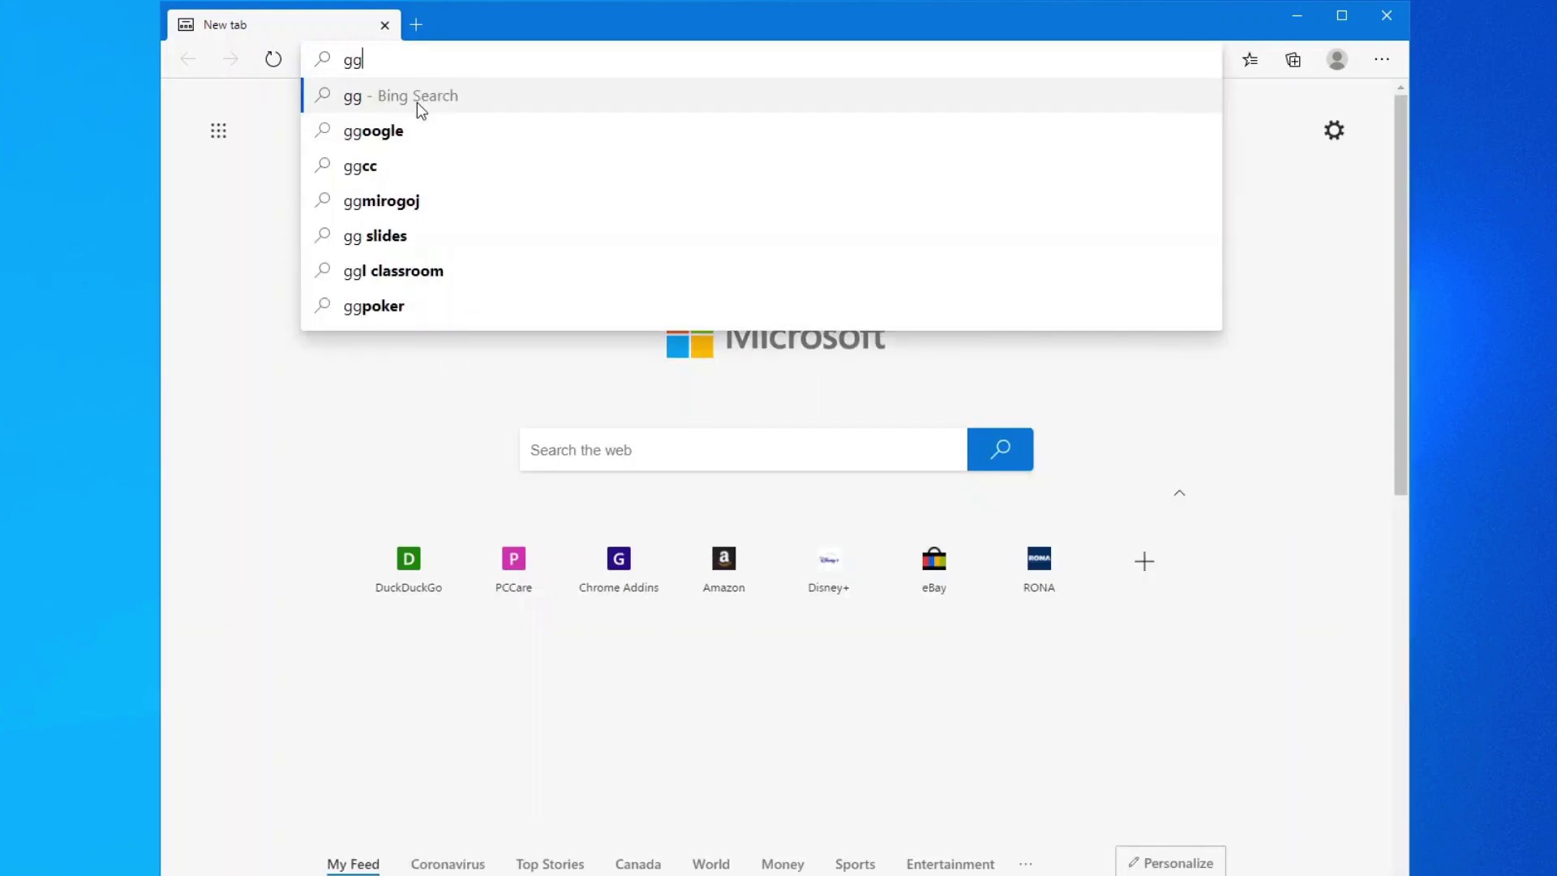
key("BackSpace")
type("oogle.c")
key("Return")
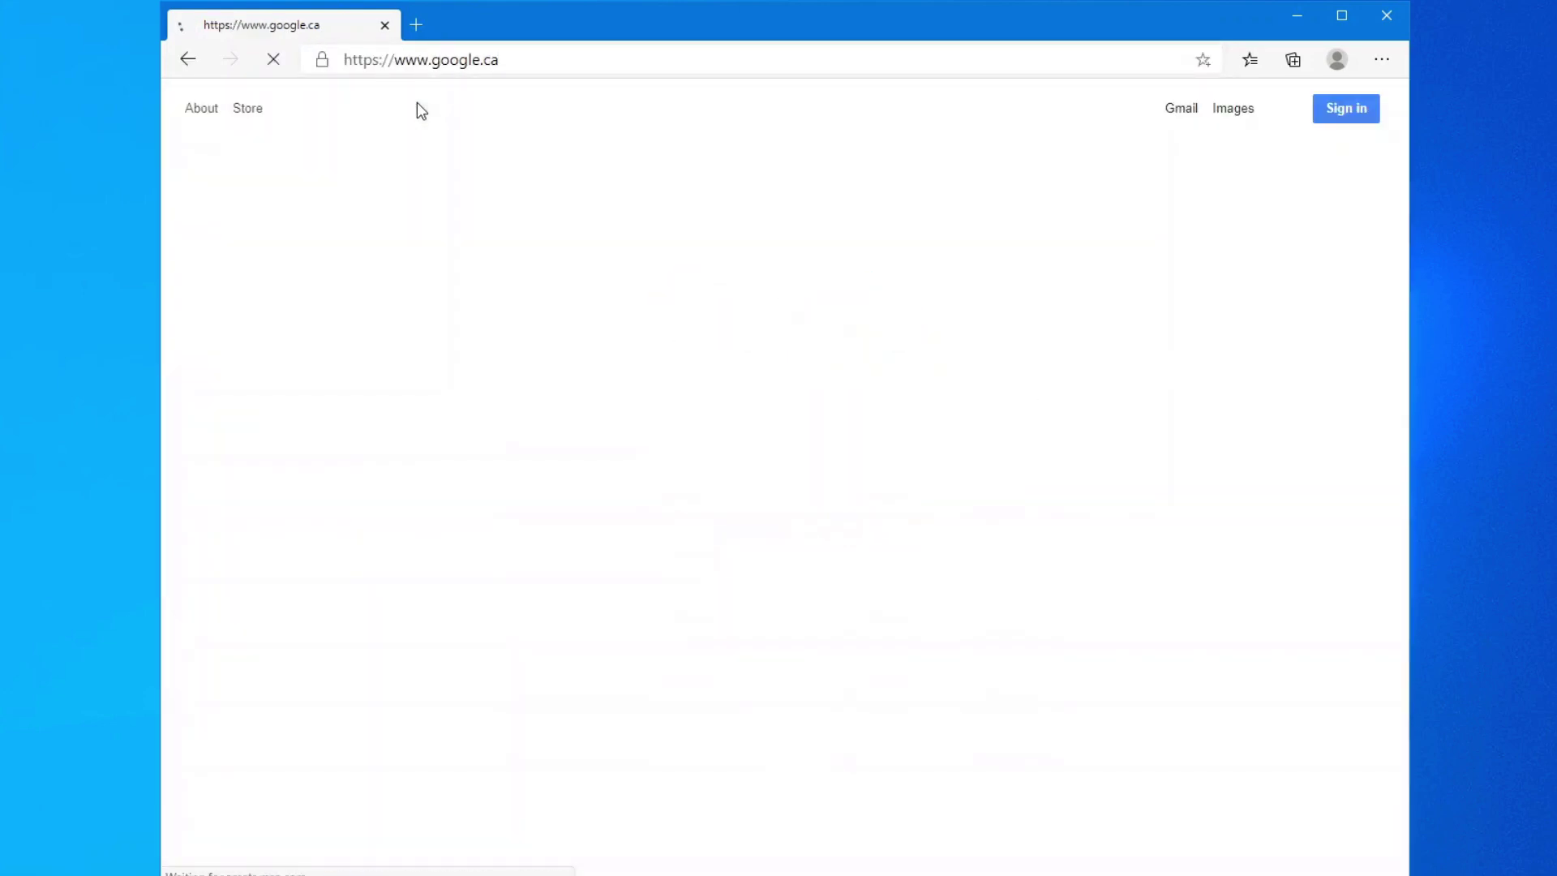
Decline the switch-to-Chrome offer, show Edge's On startup settings, and add a new tab.
left_click(1247, 313)
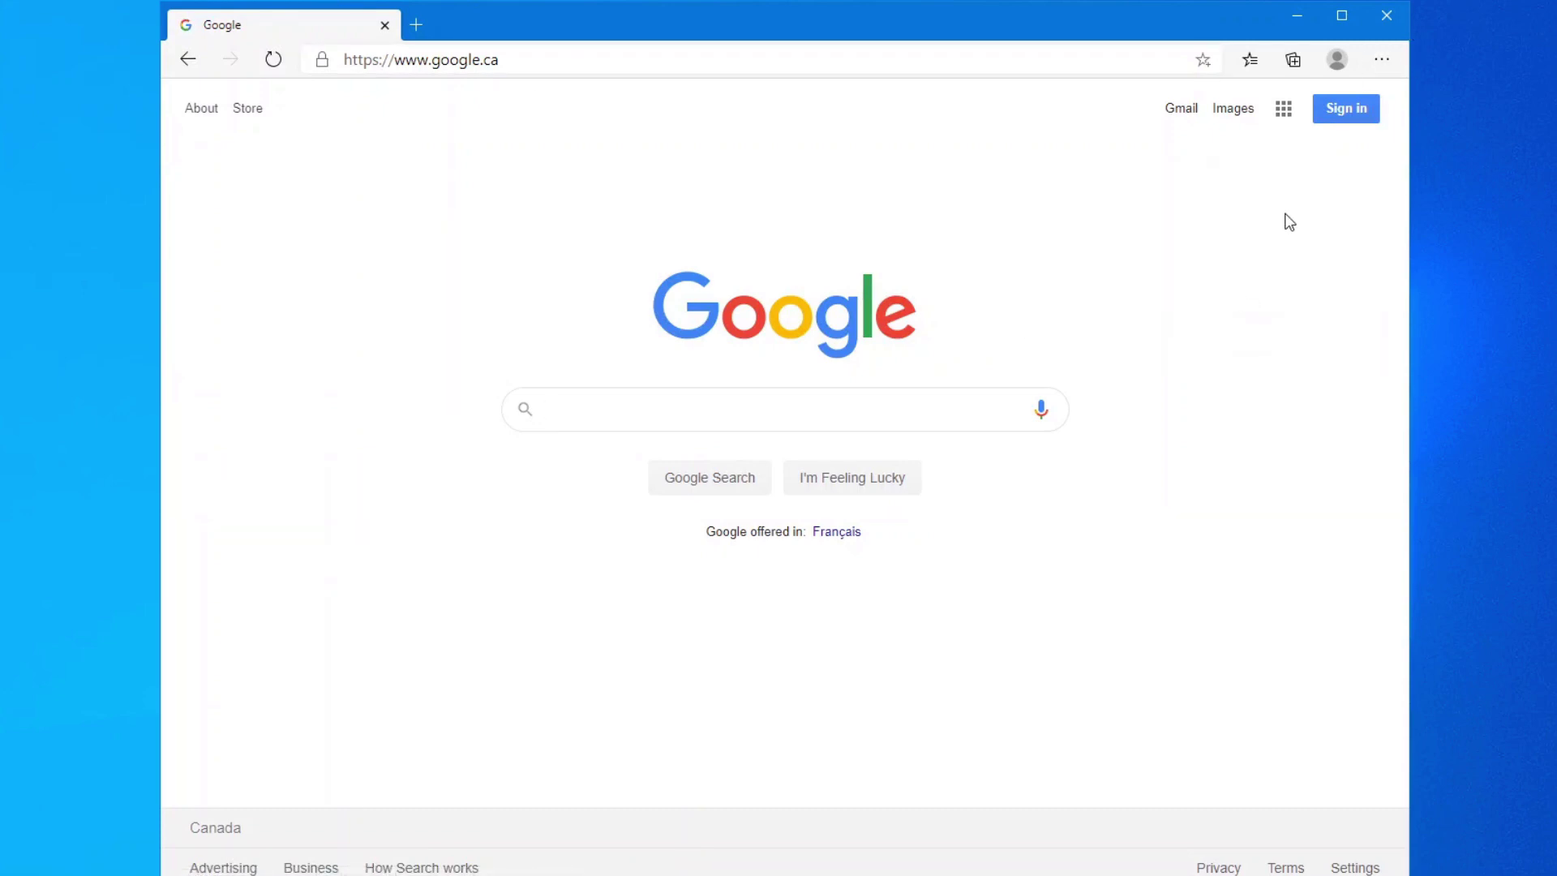
left_click(1383, 64)
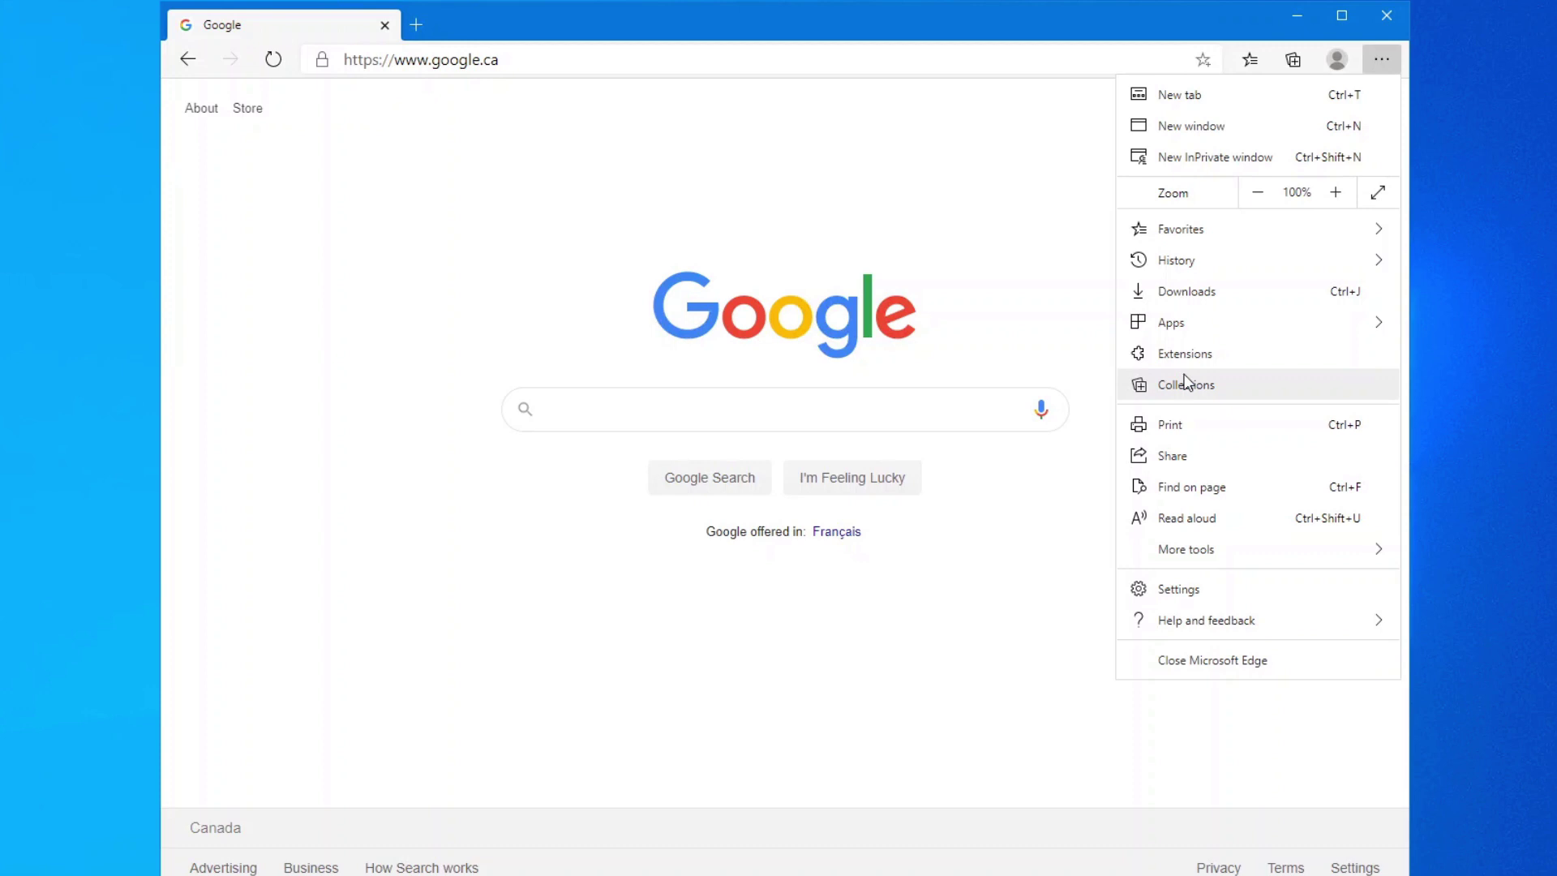
left_click(1194, 589)
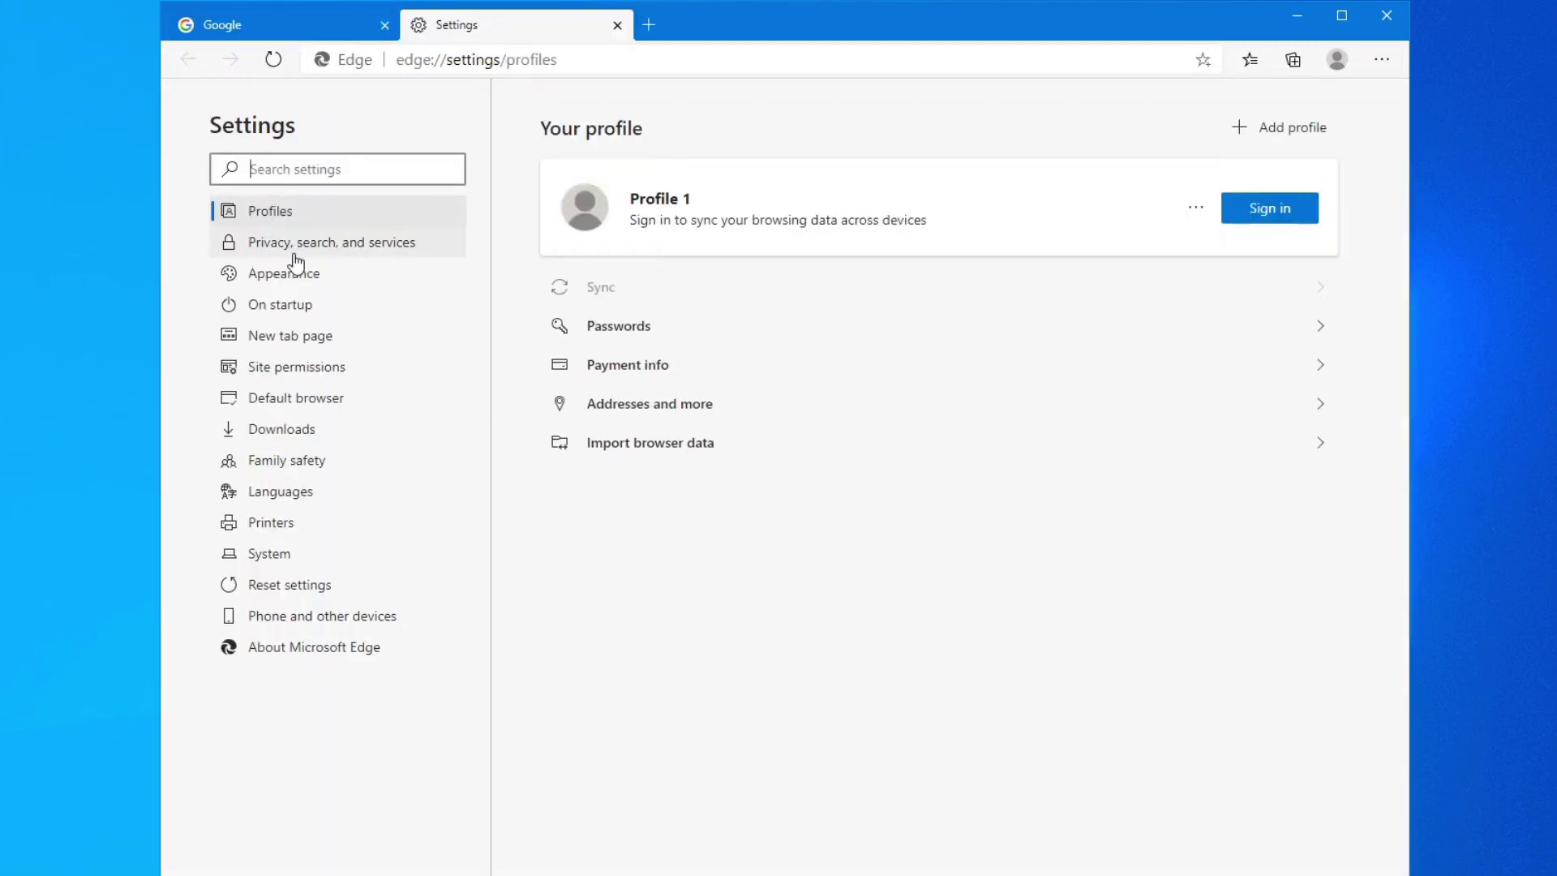
left_click(302, 307)
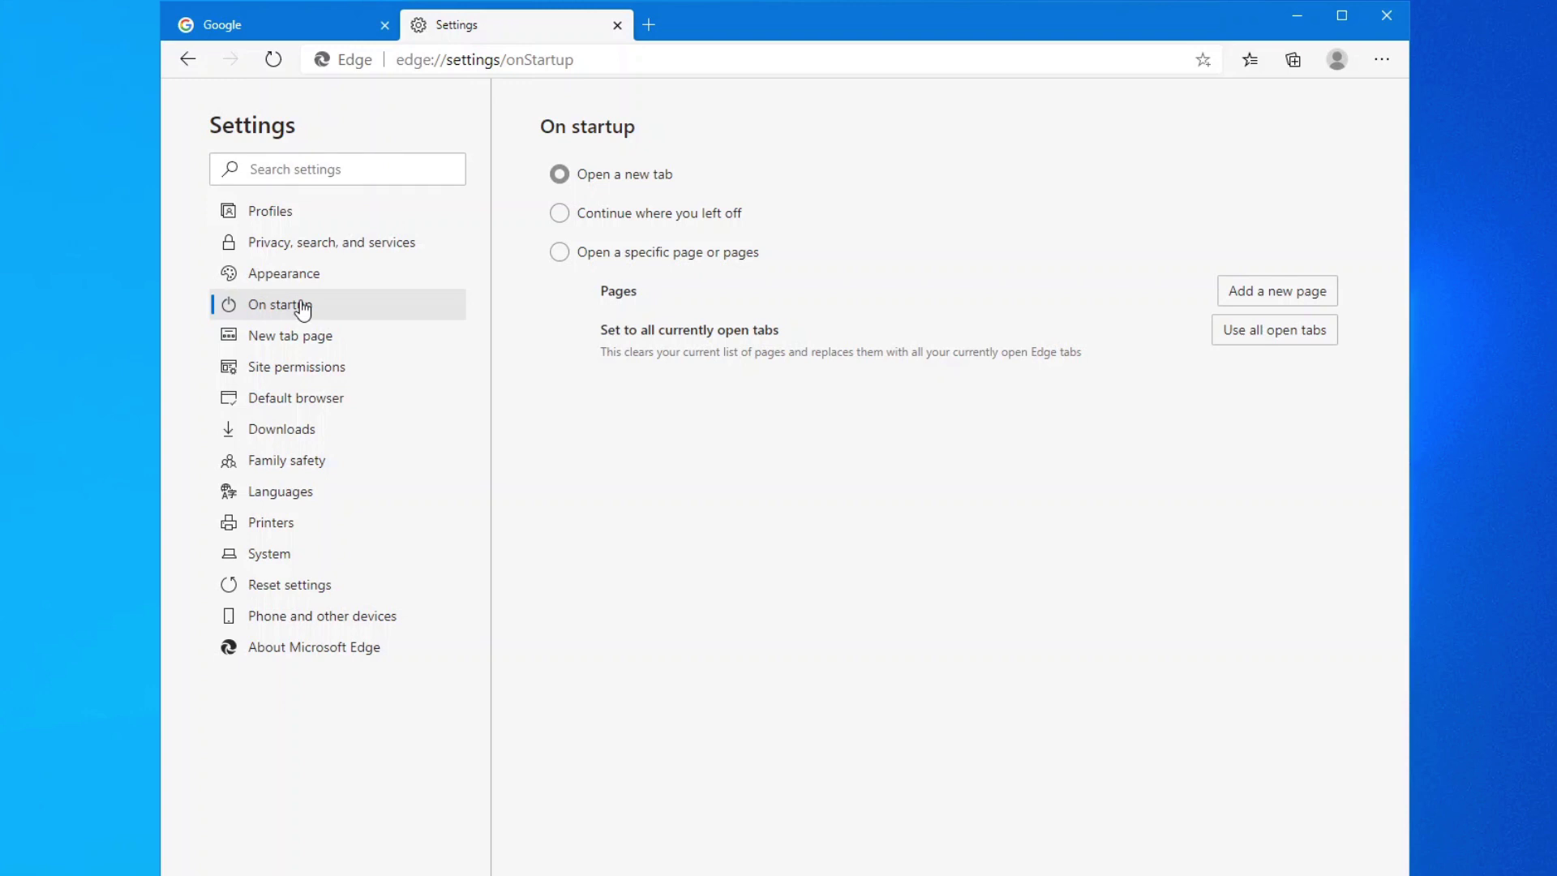
left_click(648, 24)
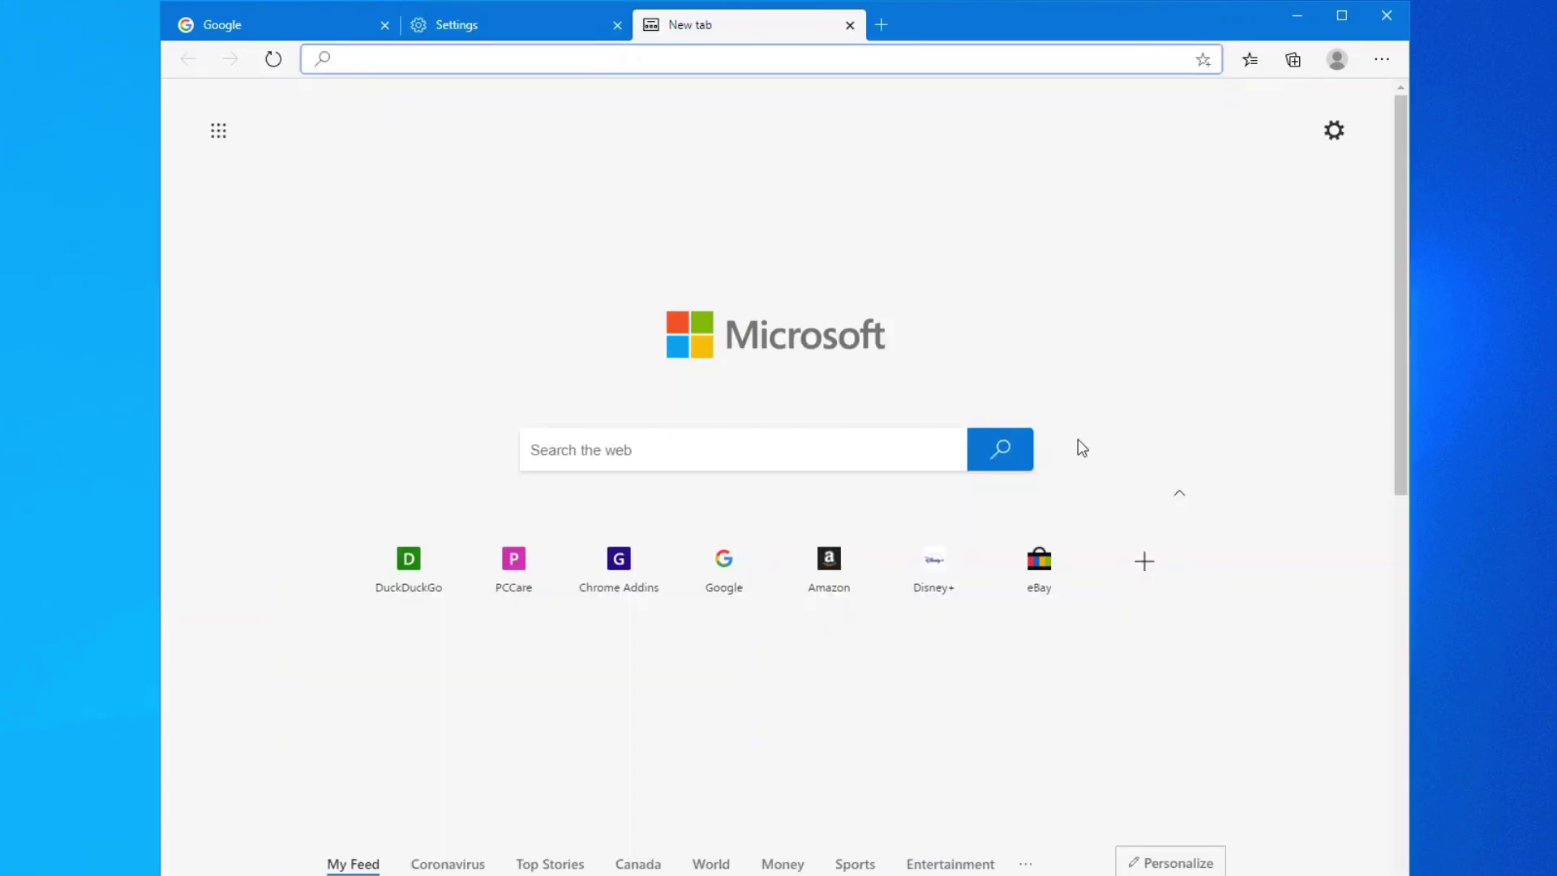
Give Edge's new tab page the Inspirational layout with new tab tips Off, then close that tab.
left_click(1337, 136)
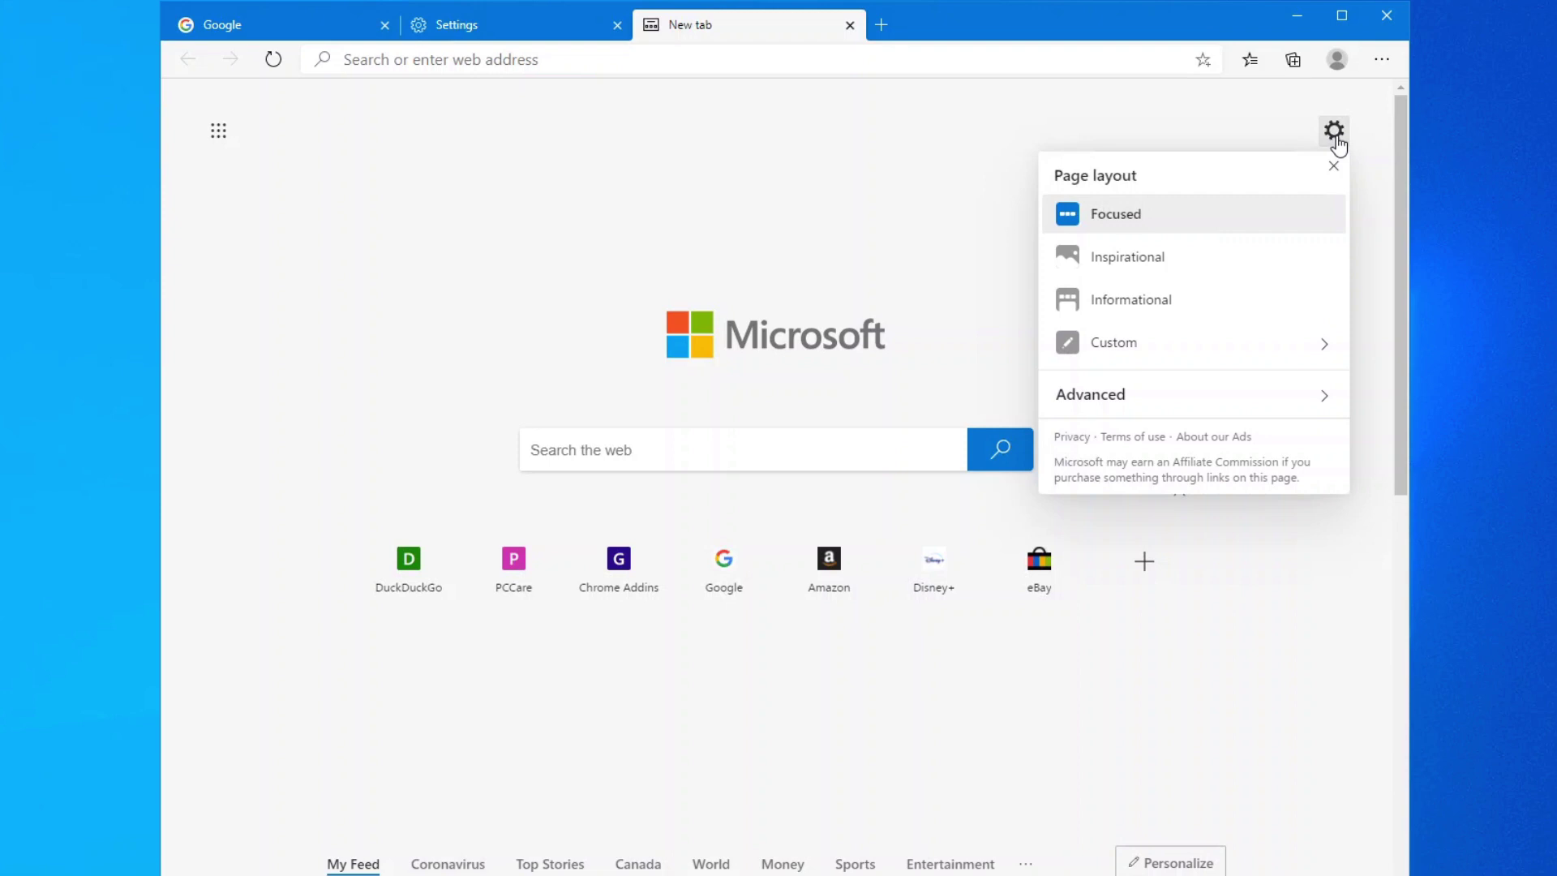
left_click(1165, 264)
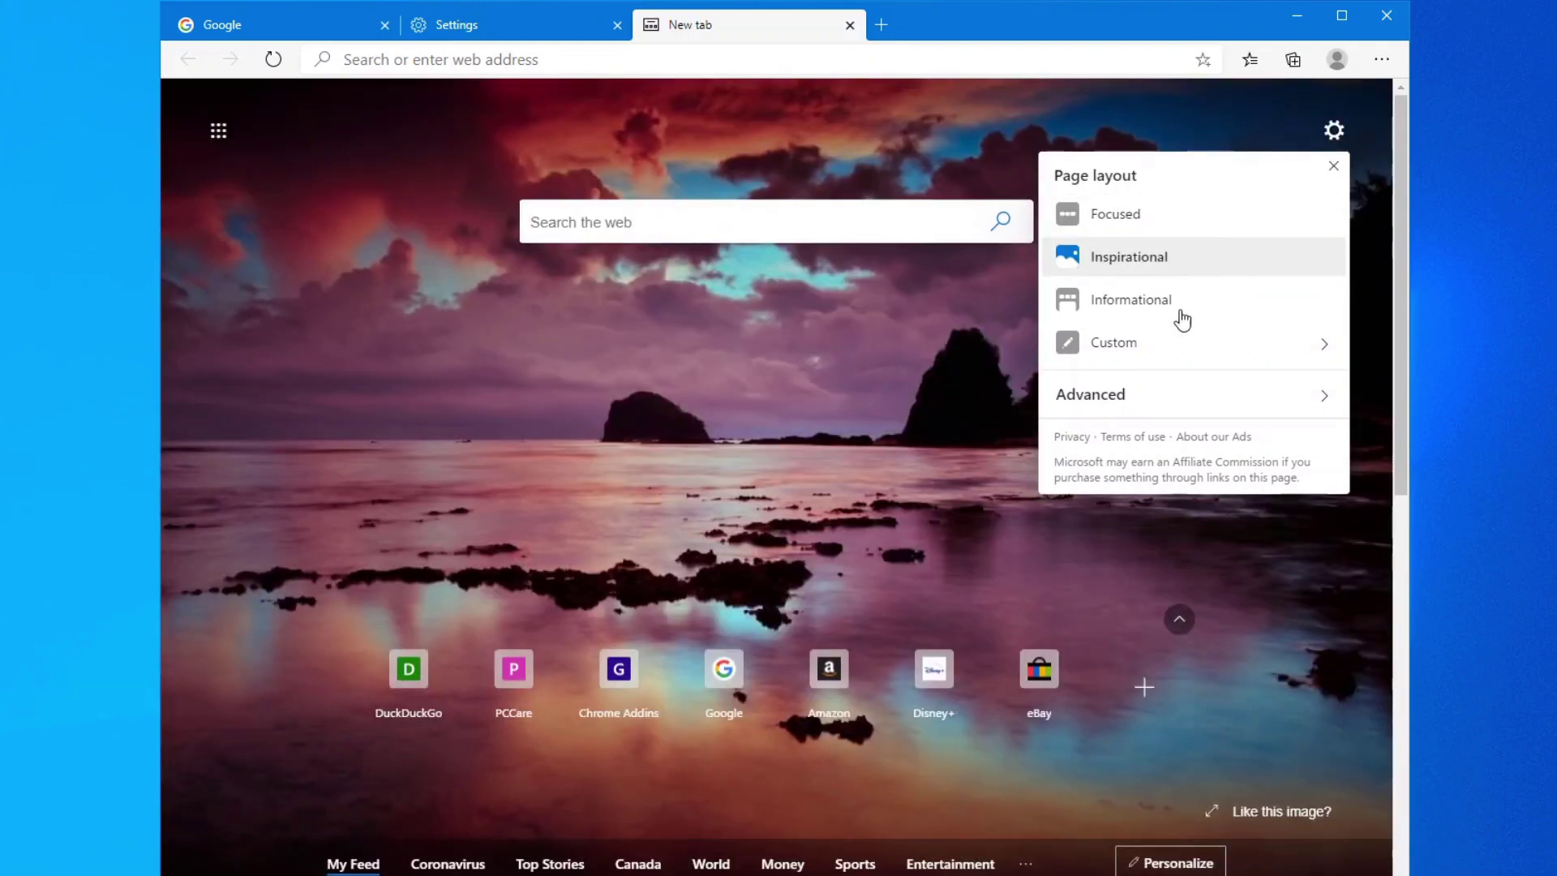
left_click(1175, 396)
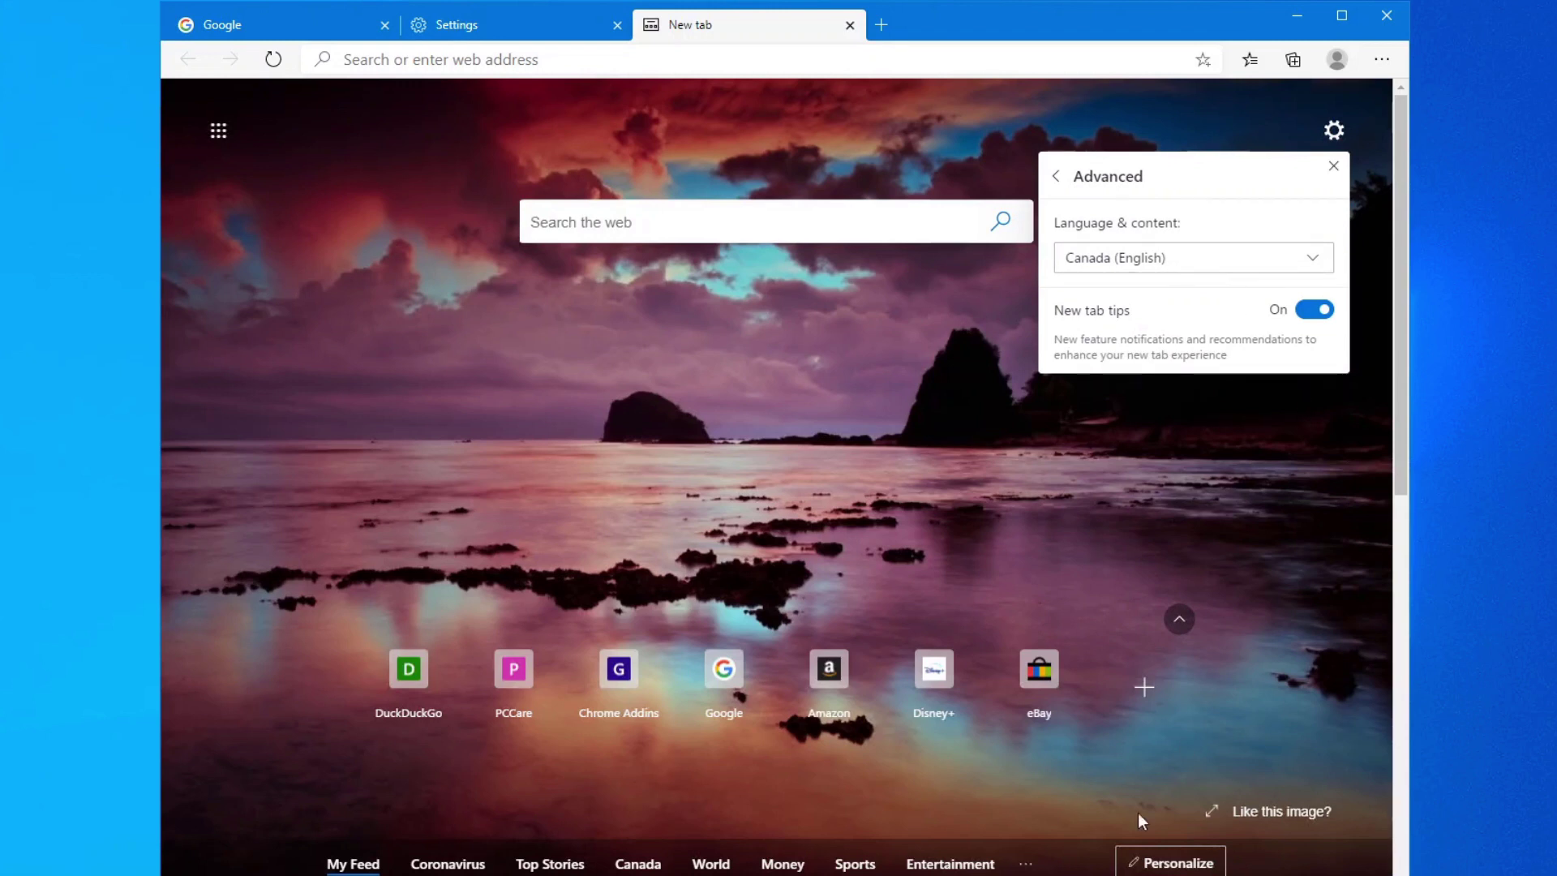
left_click(1314, 312)
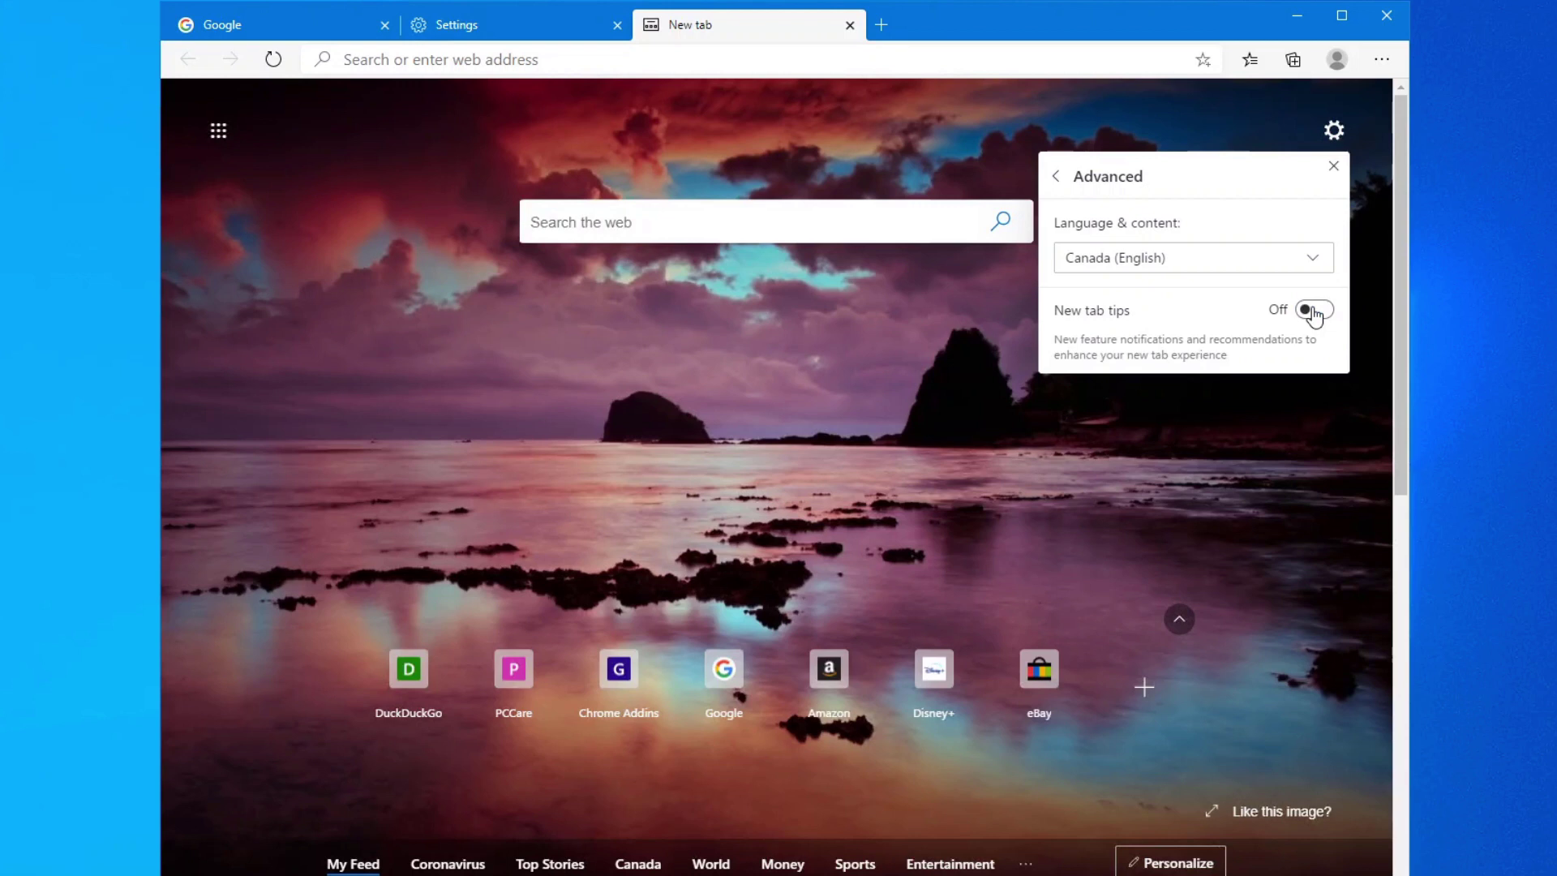
left_click(1333, 166)
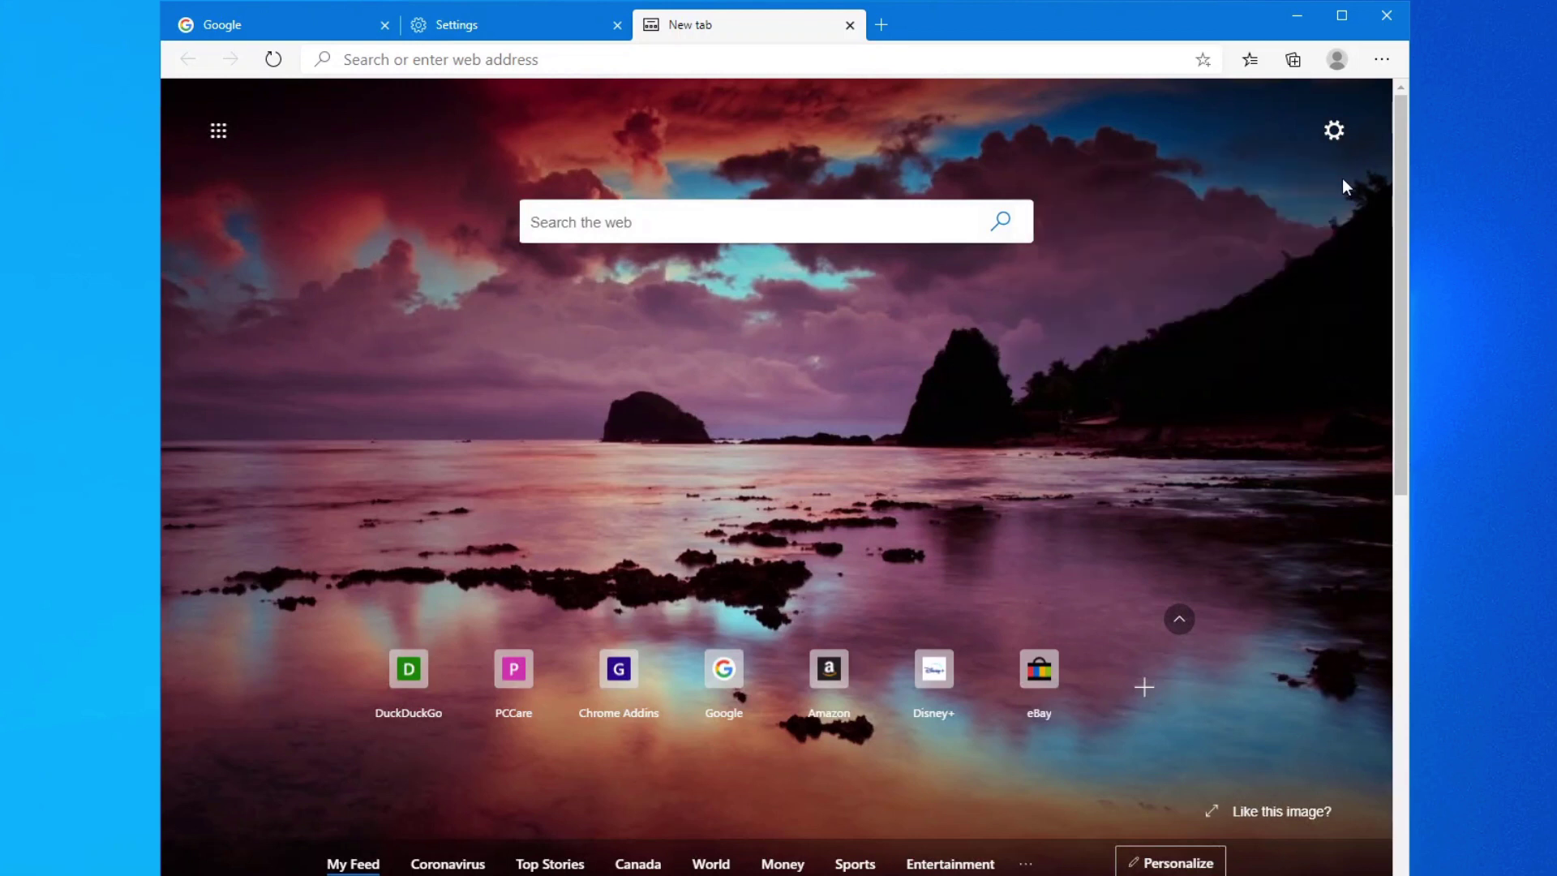
left_click(851, 25)
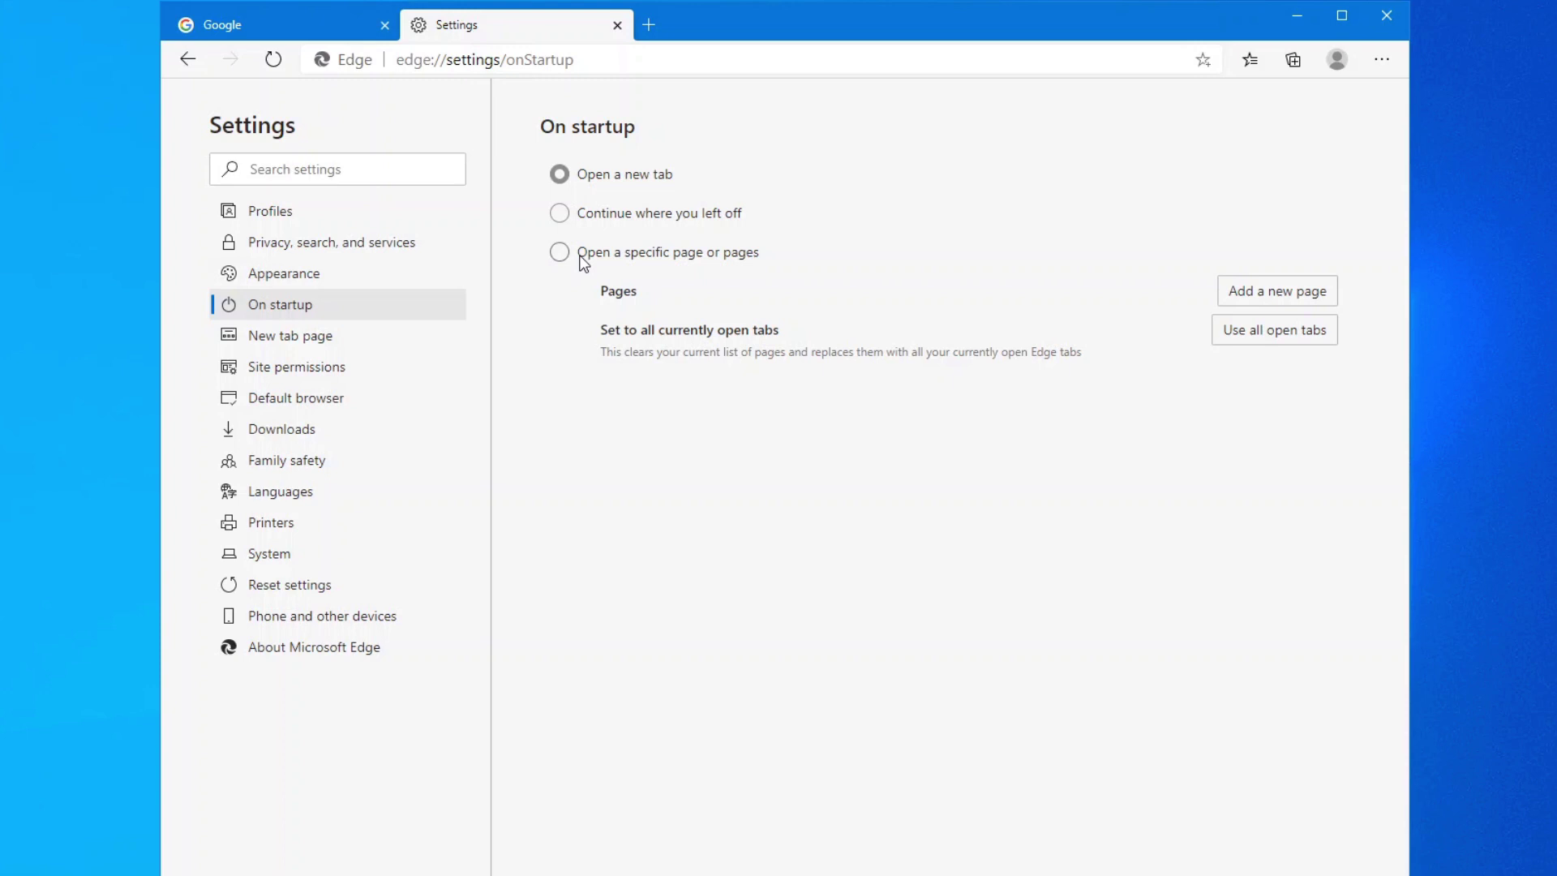
Choose Google as the search engine in Edge's Address bar and search settings.
left_click(309, 243)
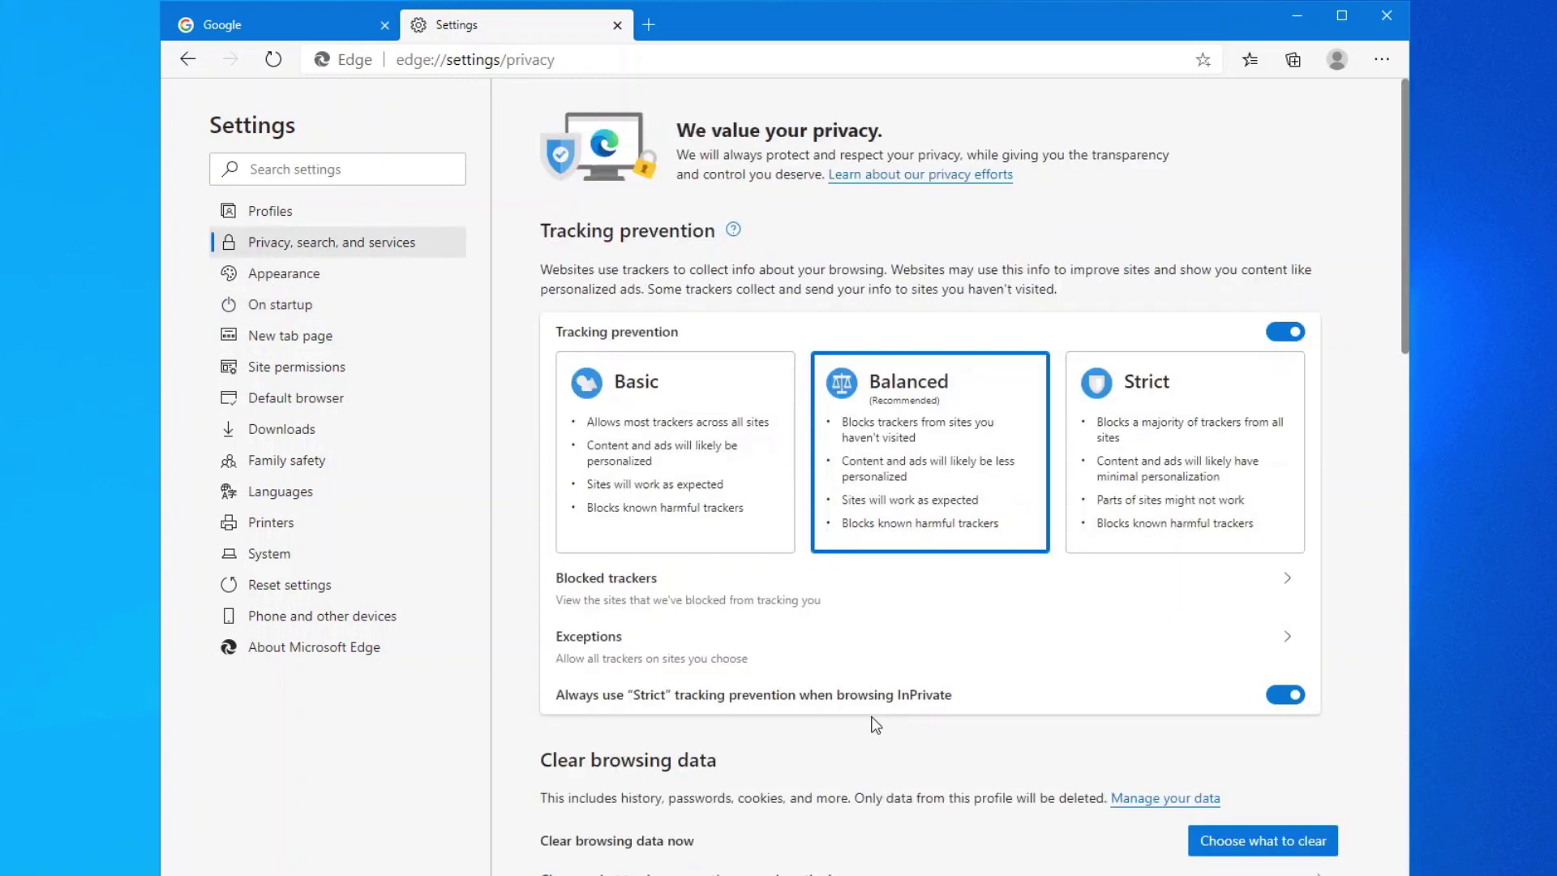
scroll(869, 716, "down", 15)
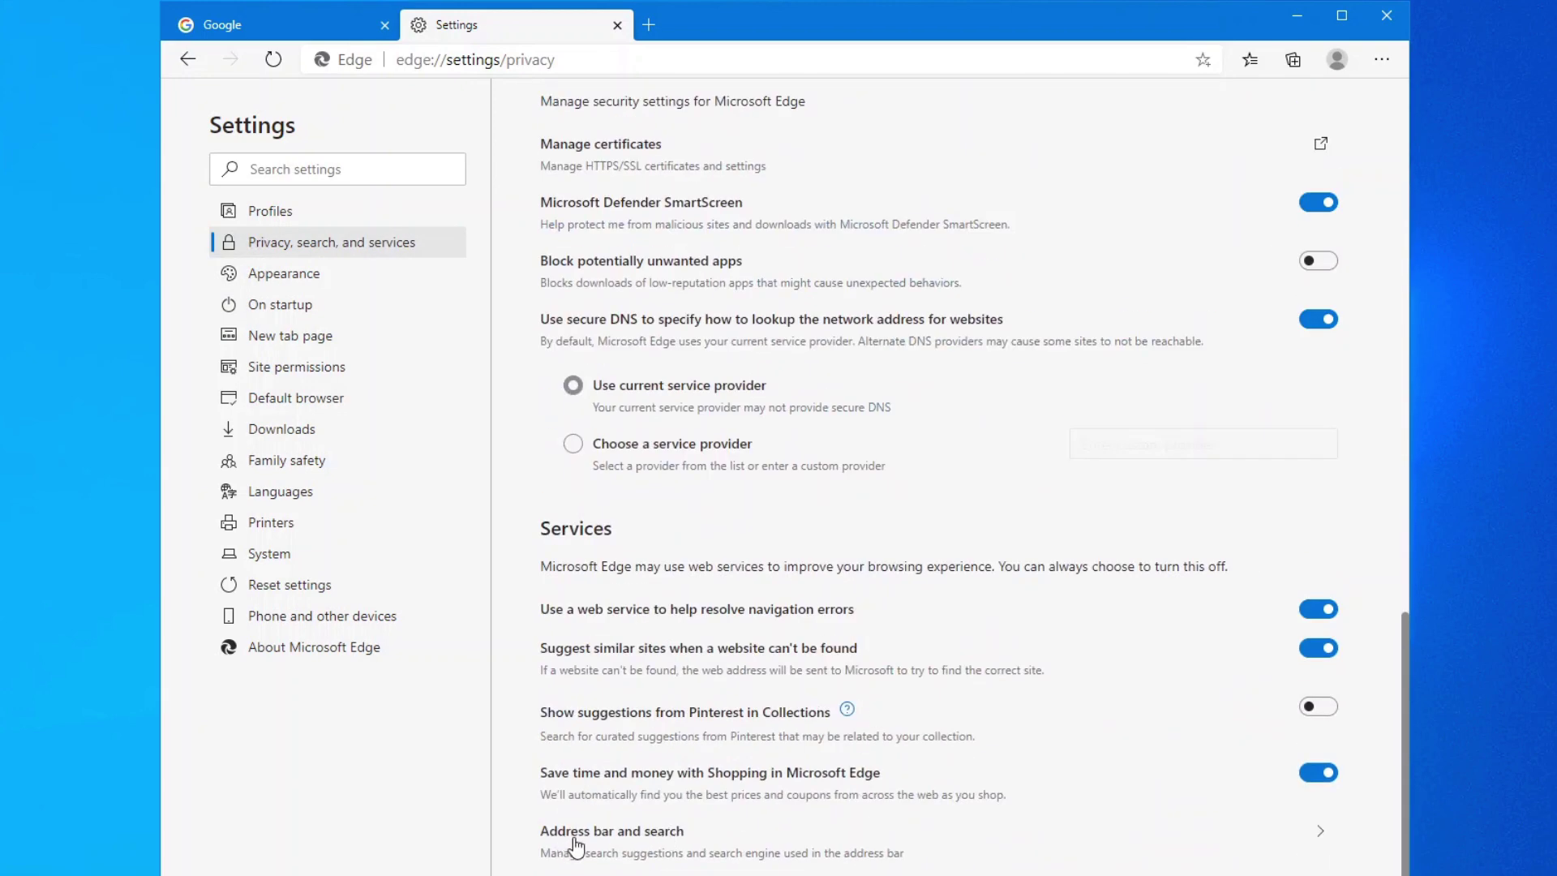
left_click(600, 840)
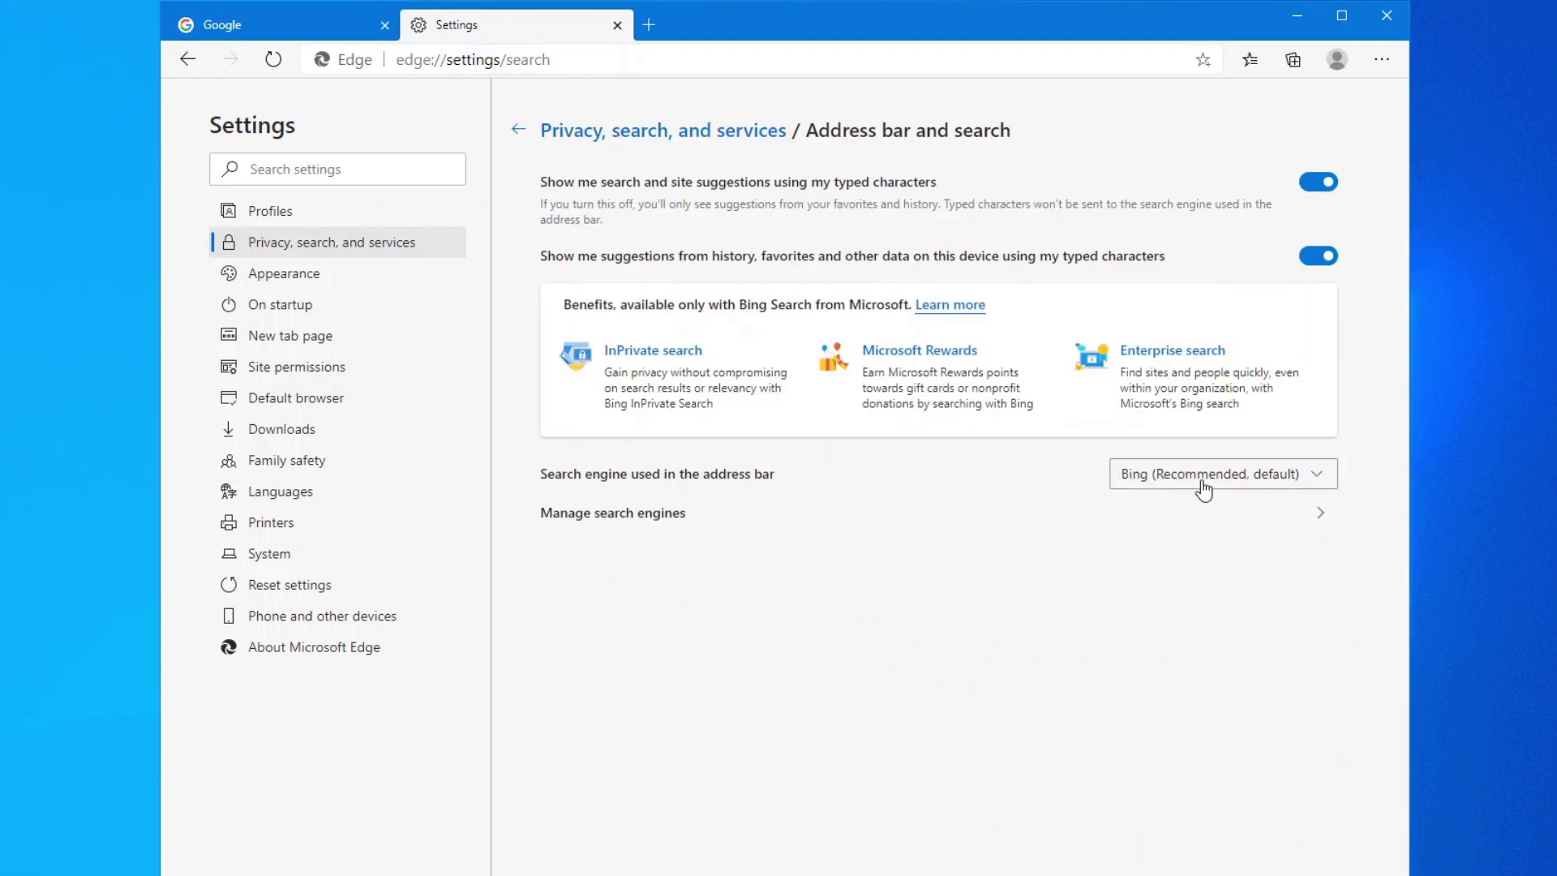
left_click(1139, 479)
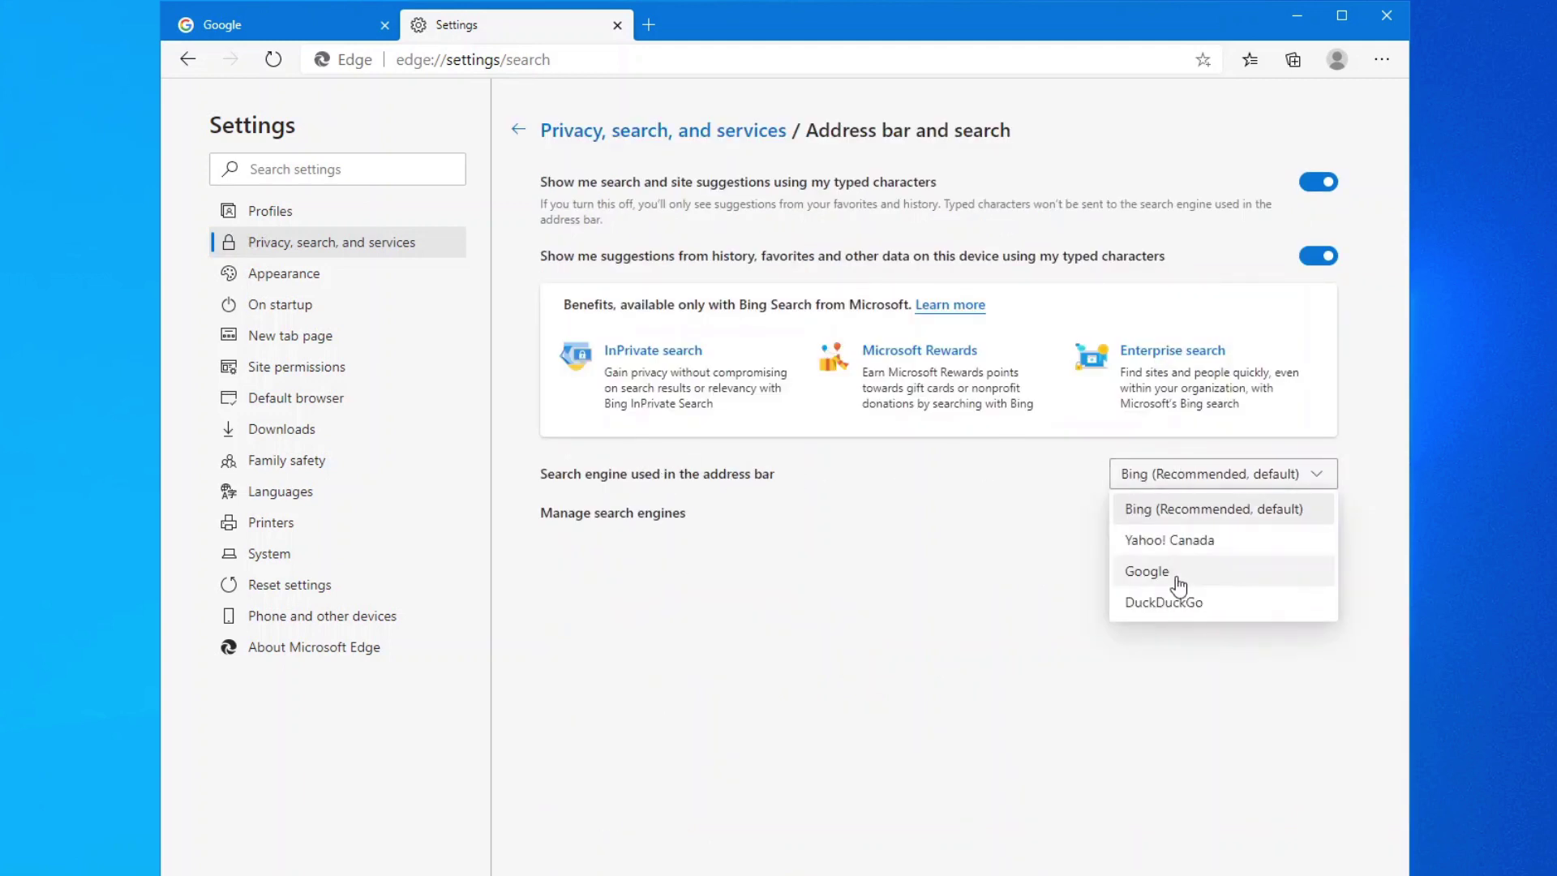
left_click(1163, 580)
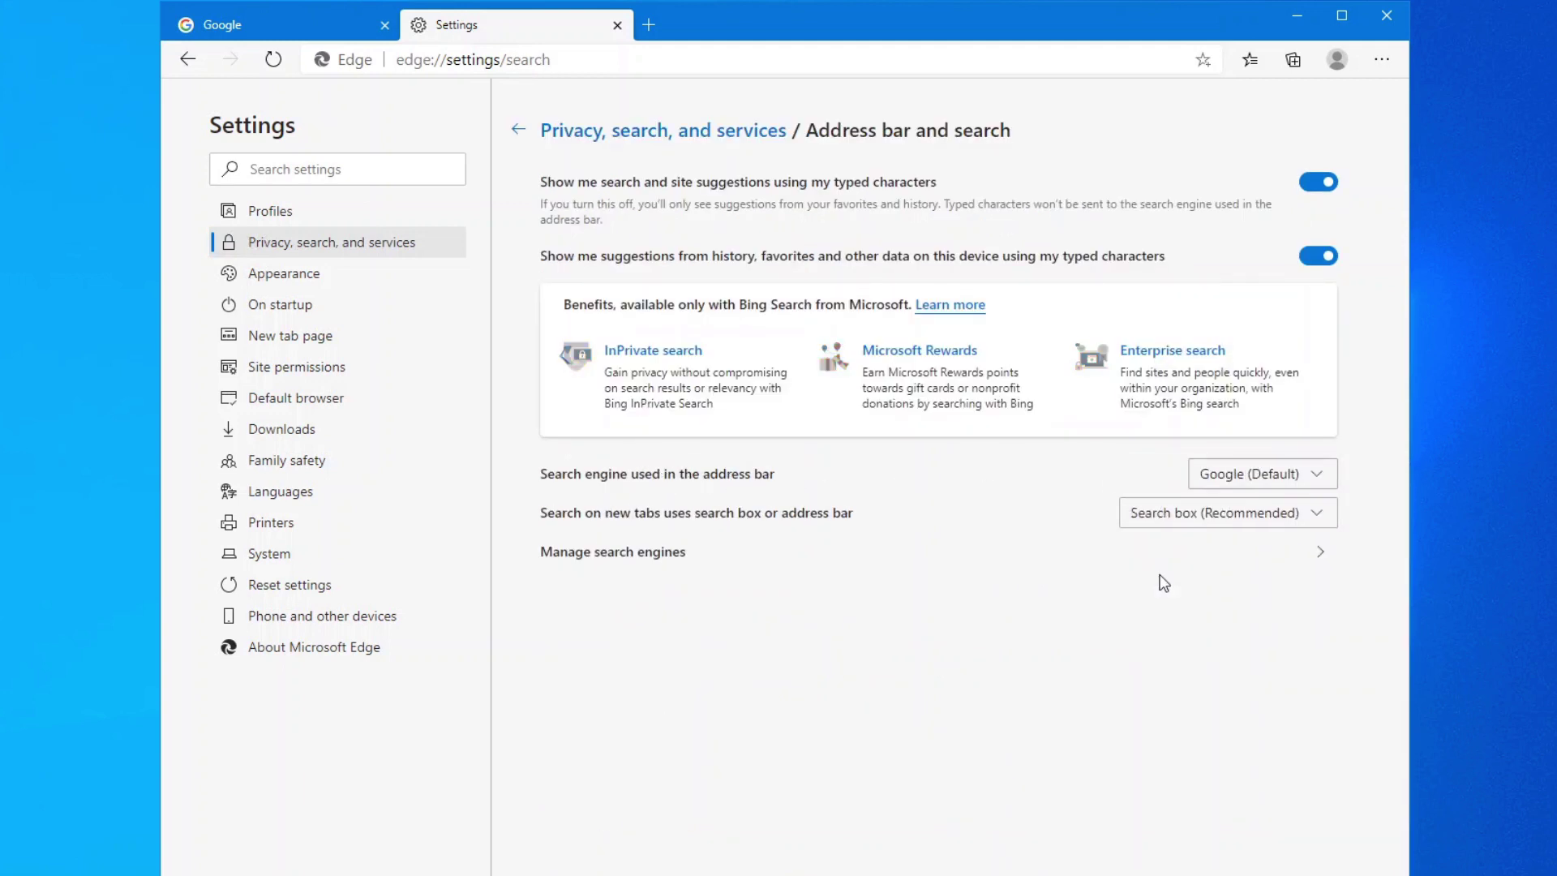
Close Edge and run CCleaner's Custom Clean, removing 82.0 MB.
left_click(1385, 23)
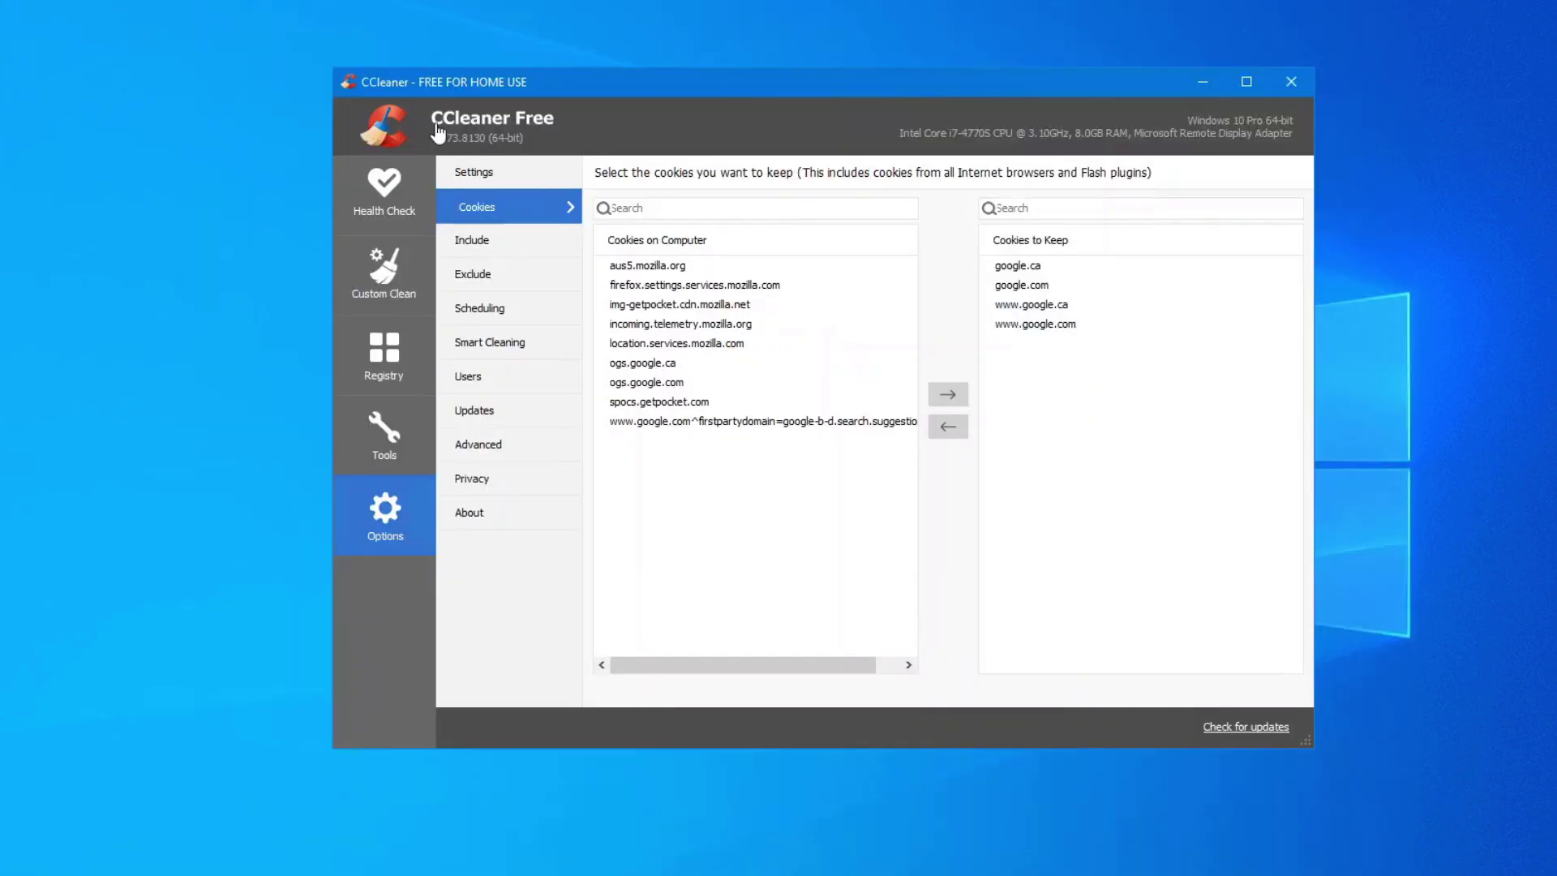
left_click(392, 275)
left_click(1218, 676)
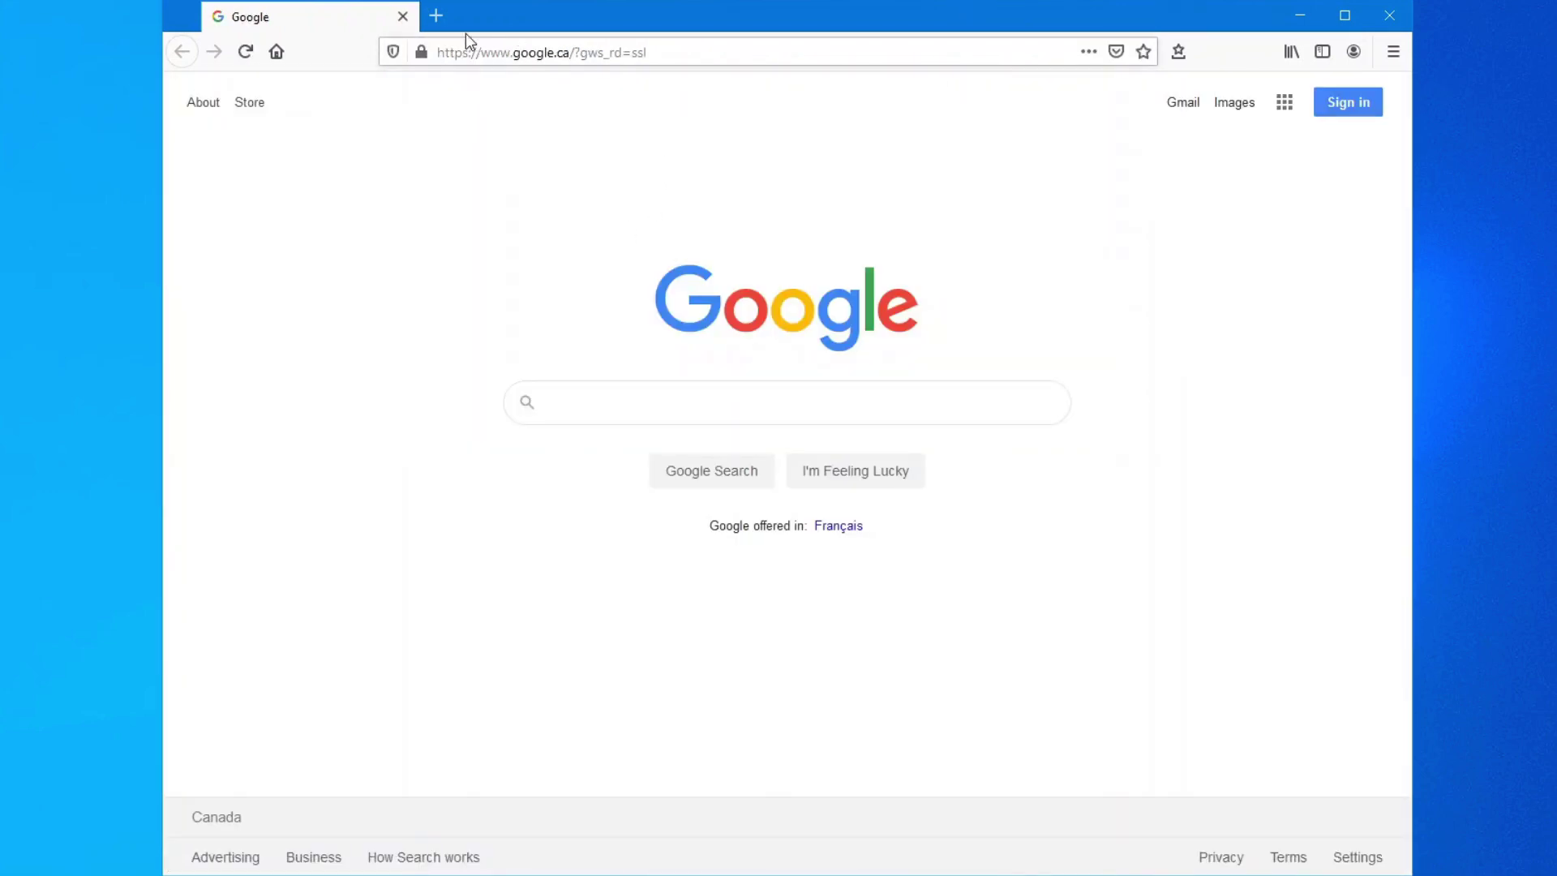
Open a Firefox new tab to confirm it says Search with Google, then close it.
left_click(437, 17)
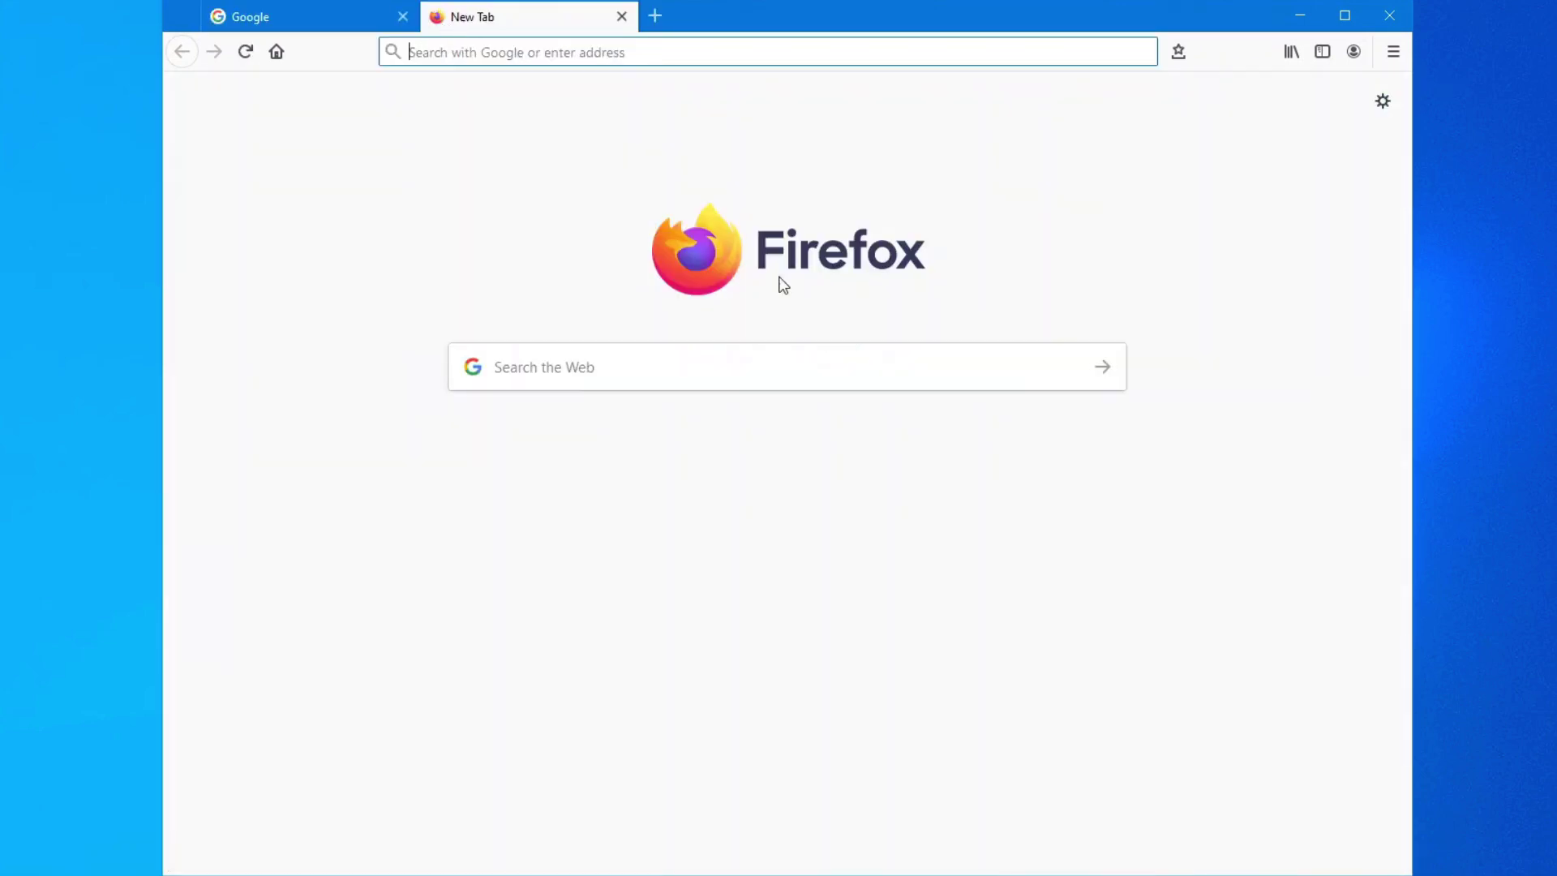
left_click(622, 17)
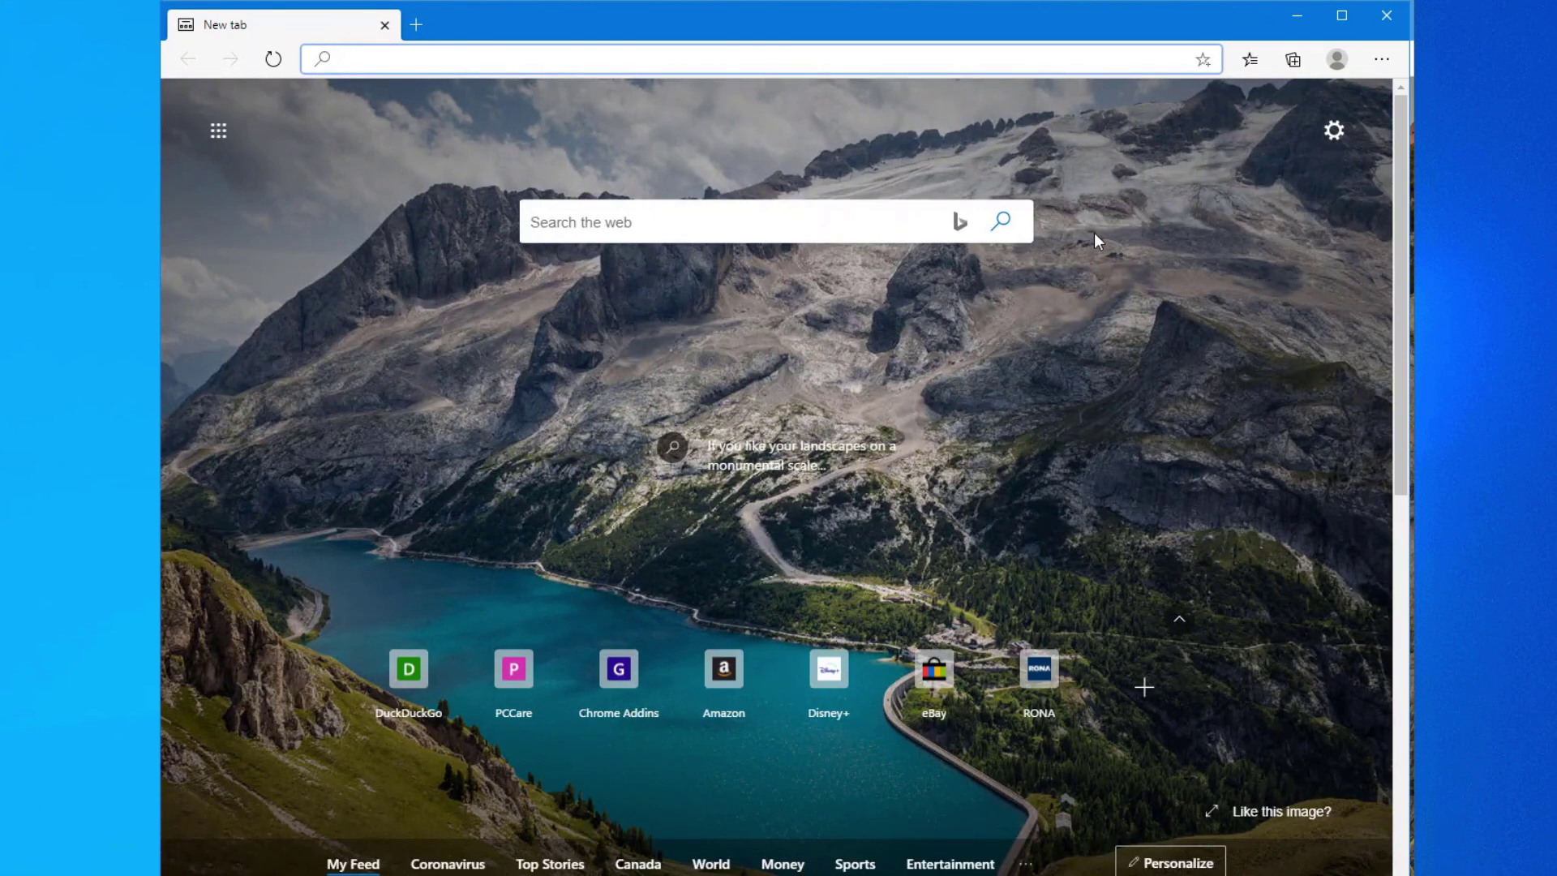
scroll(1093, 232, "down", 1)
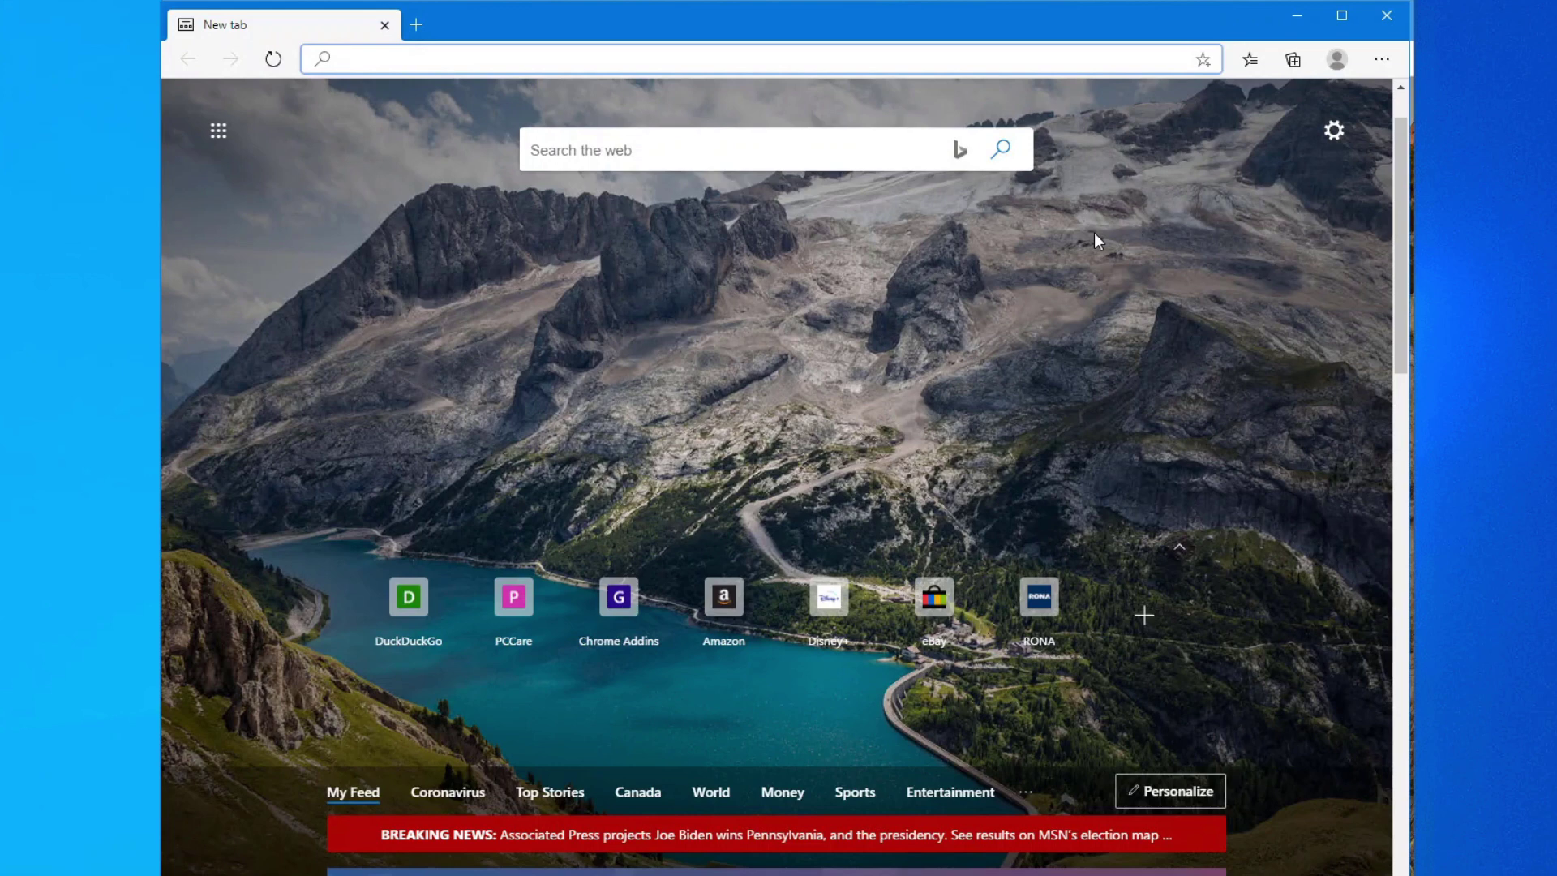